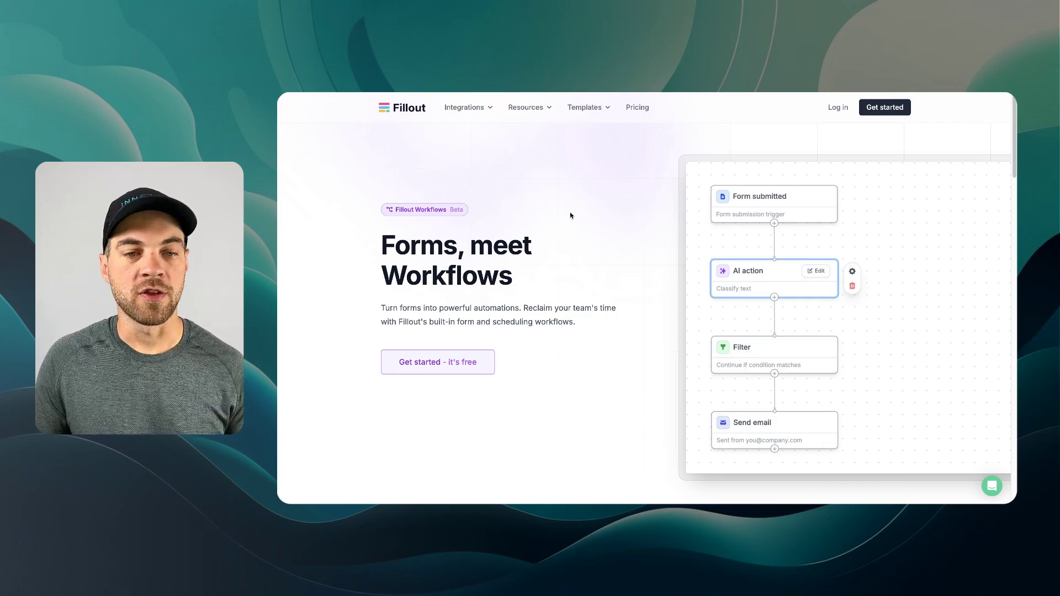
Scroll through the Fillout Workflows page to look over the template carousel examples
{"action": "scroll", "coordinate": [570, 215], "scroll_direction": "down", "scroll_amount": 2}
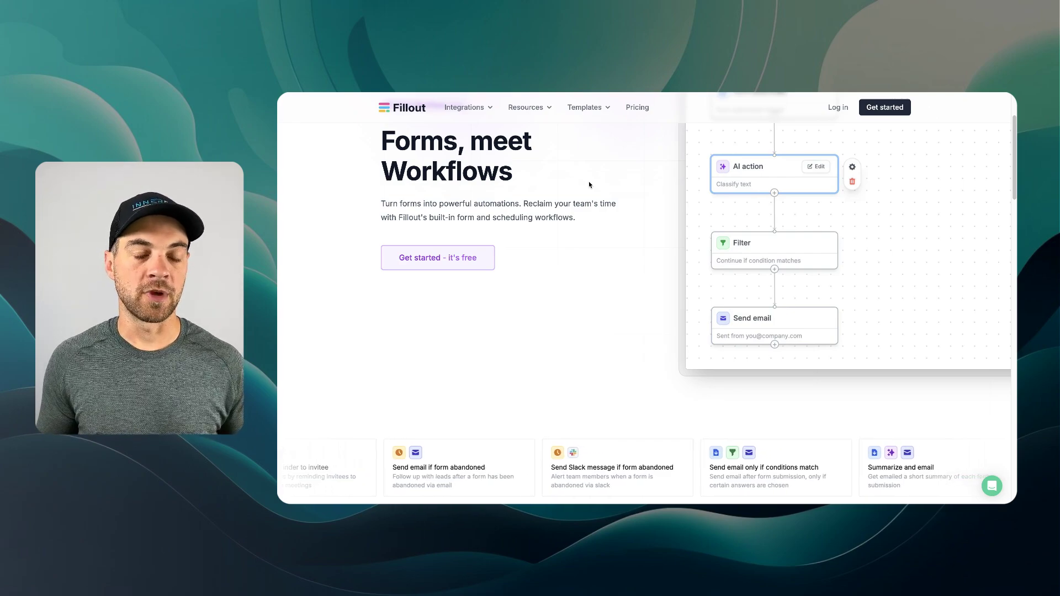
{"action": "scroll", "coordinate": [582, 270], "scroll_direction": "down", "scroll_amount": 2}
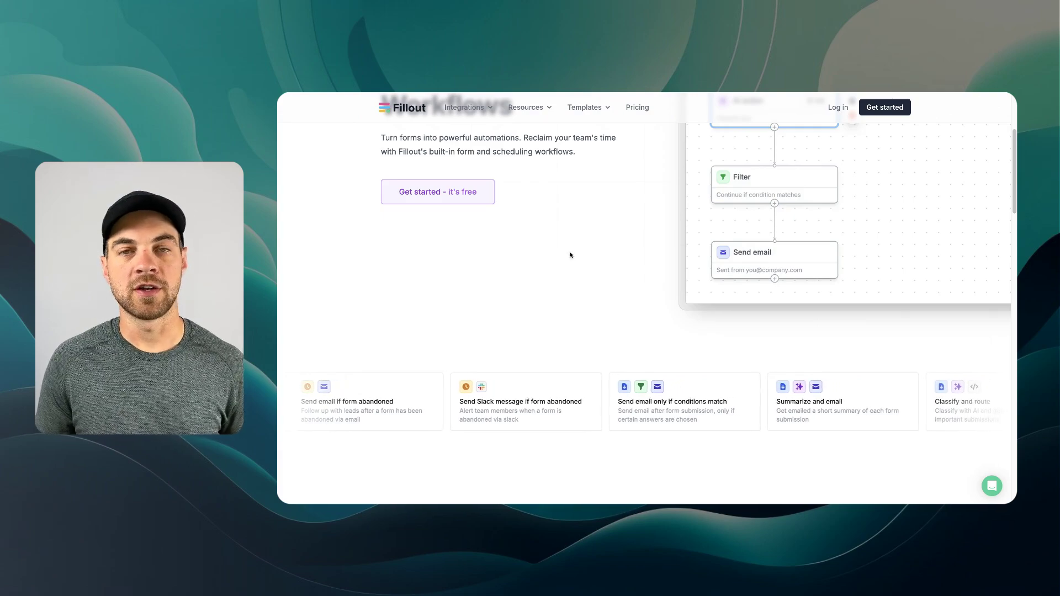
{"action": "scroll", "coordinate": [587, 250], "scroll_direction": "up", "scroll_amount": 2}
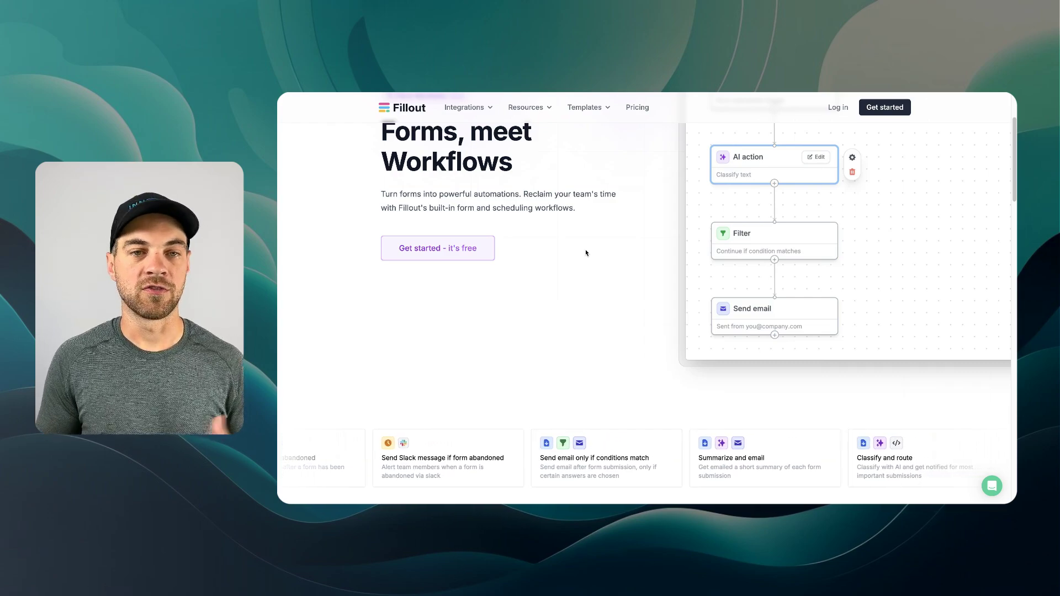
{"action": "scroll", "coordinate": [586, 253], "scroll_direction": "up", "scroll_amount": 4}
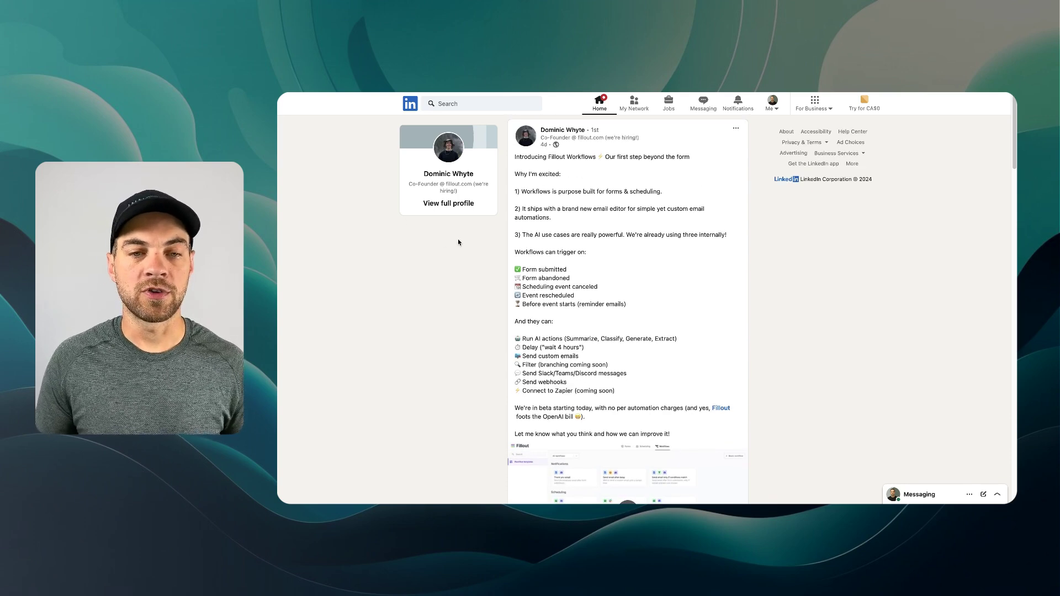
Read down the LinkedIn announcement past the feature list to the demo video and reactions
{"action": "scroll", "coordinate": [528, 191], "scroll_direction": "down", "scroll_amount": 2}
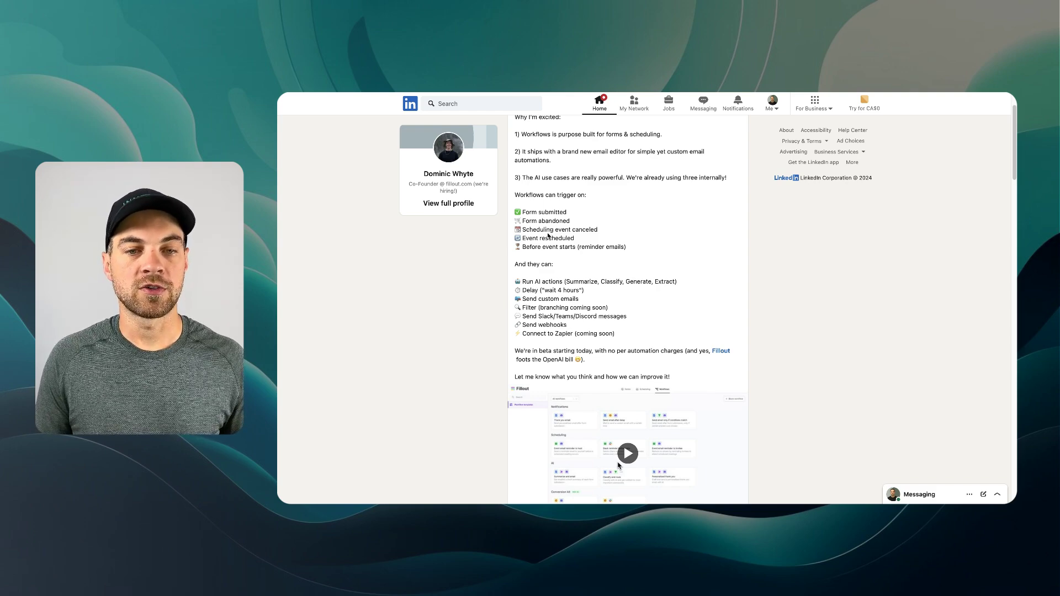
{"action": "scroll", "coordinate": [612, 229], "scroll_direction": "down", "scroll_amount": 1}
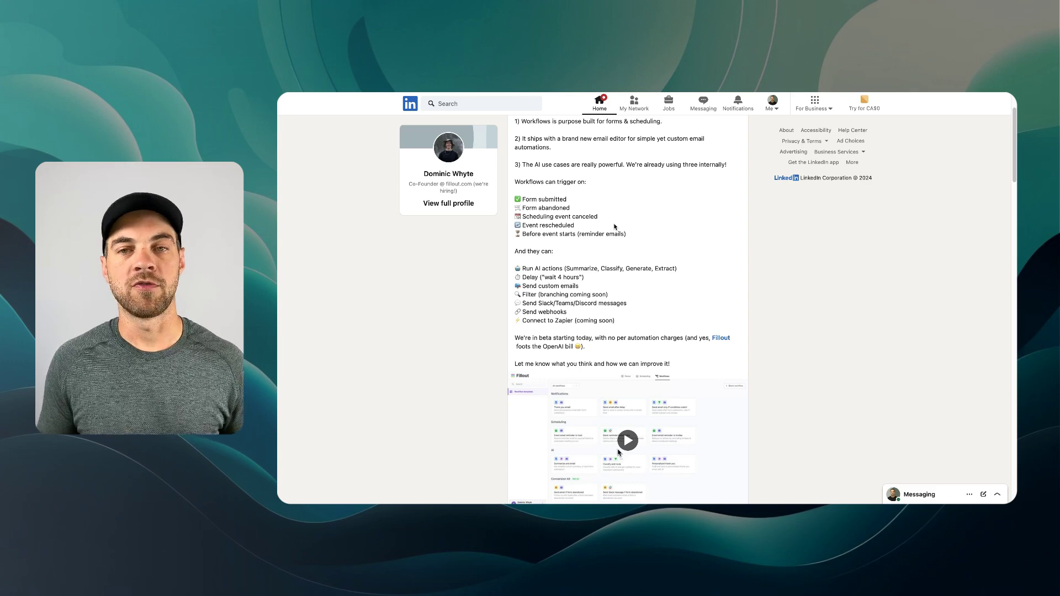
{"action": "scroll", "coordinate": [605, 221], "scroll_direction": "down", "scroll_amount": 3}
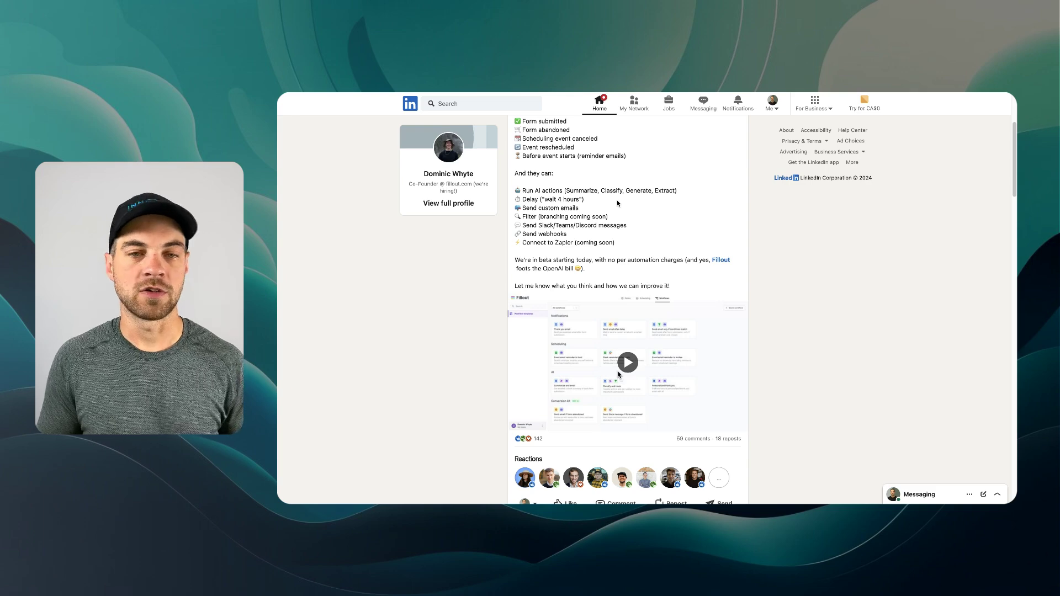
Scroll to the end of the LinkedIn Workflows announcement post
{"action": "scroll", "coordinate": [601, 202], "scroll_direction": "down", "scroll_amount": 1}
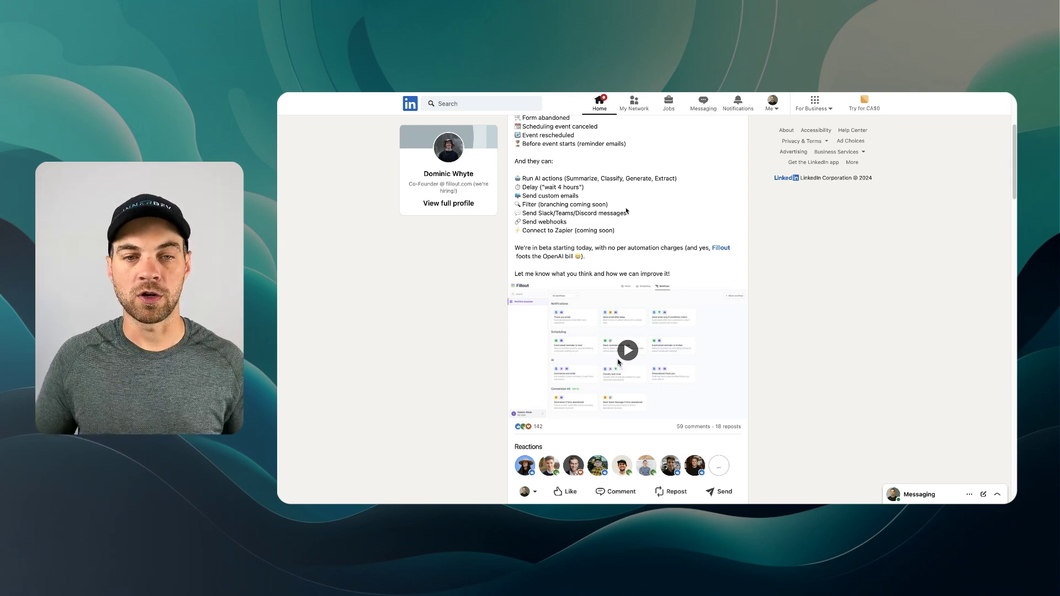
{"action": "scroll", "coordinate": [627, 211], "scroll_direction": "down", "scroll_amount": 2}
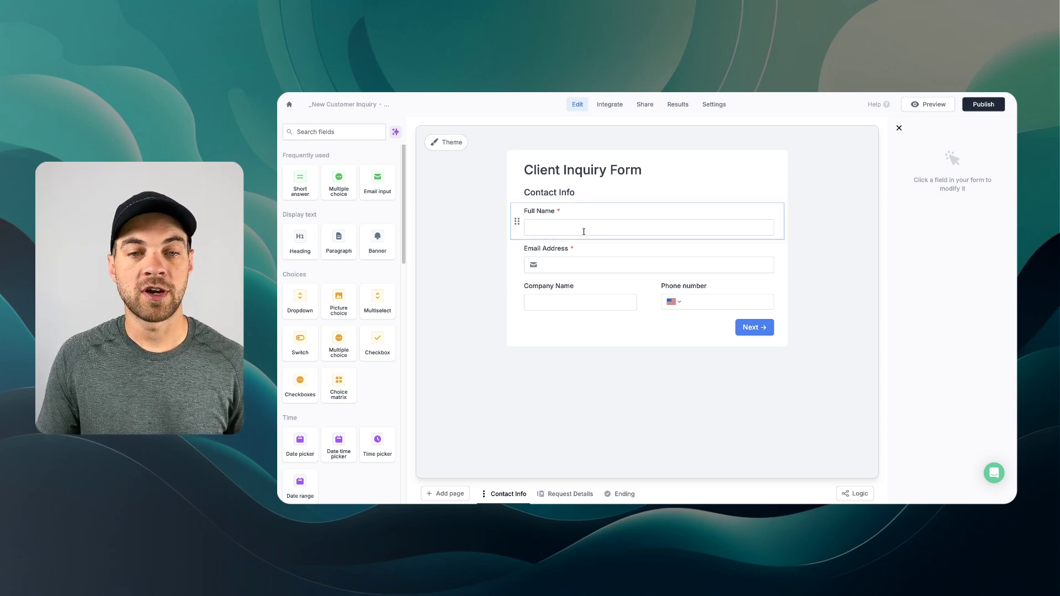
{"action": "left_click", "coordinate": [558, 209]}
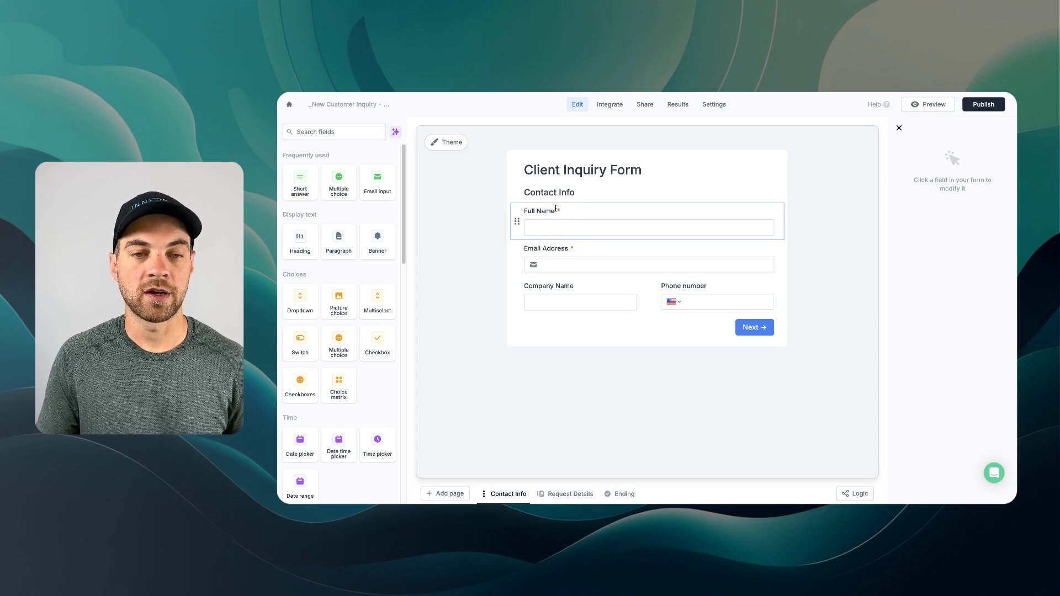
{"action": "left_click", "coordinate": [558, 210]}
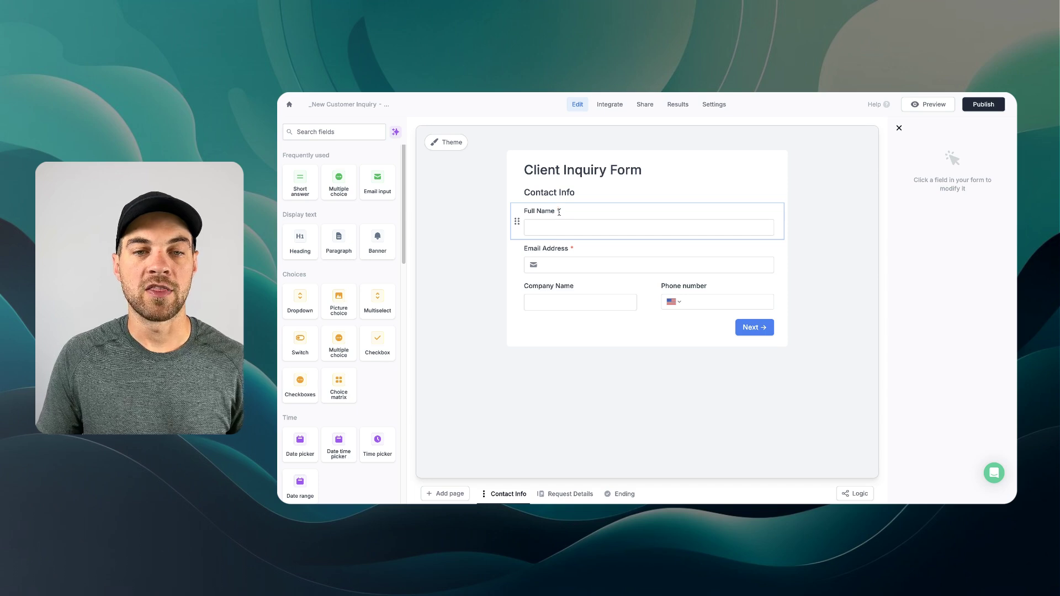
{"action": "left_click", "coordinate": [558, 210]}
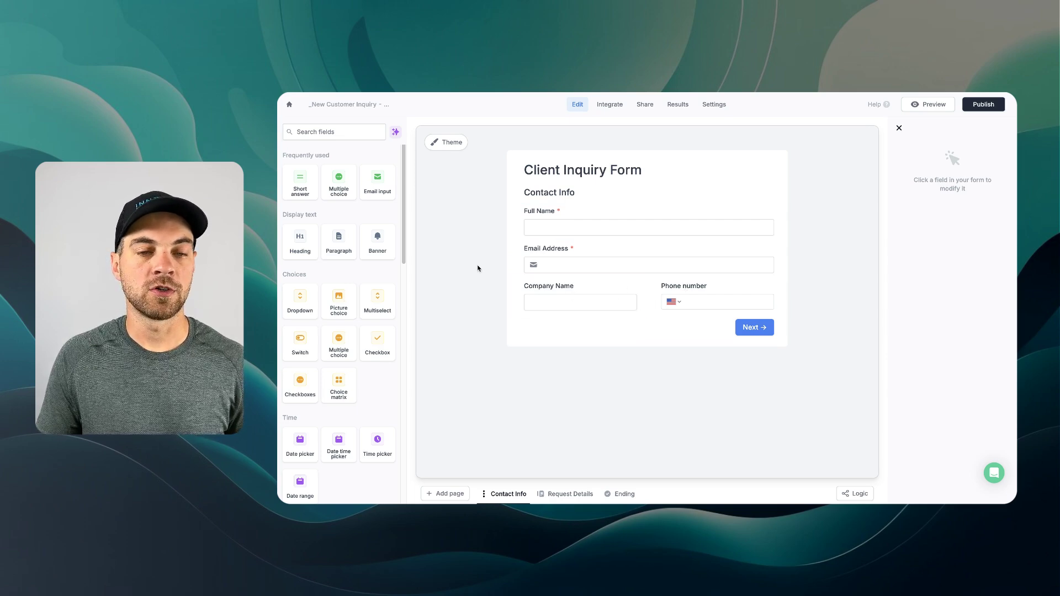
On the Request Details page, set the needs-description long answer field to 5 rows
{"action": "left_click", "coordinate": [565, 495]}
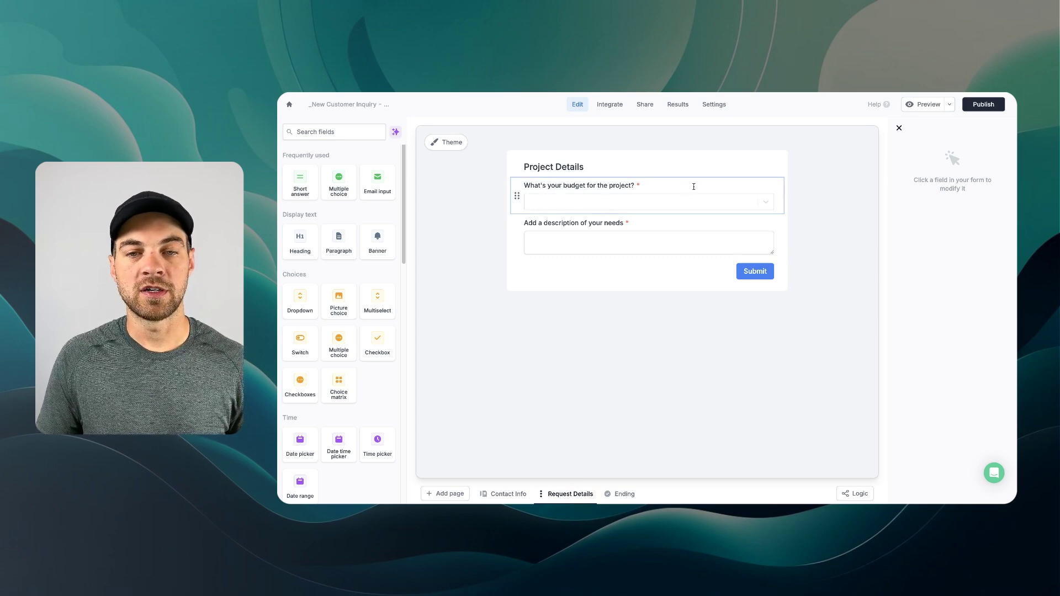
{"action": "left_click", "coordinate": [758, 187]}
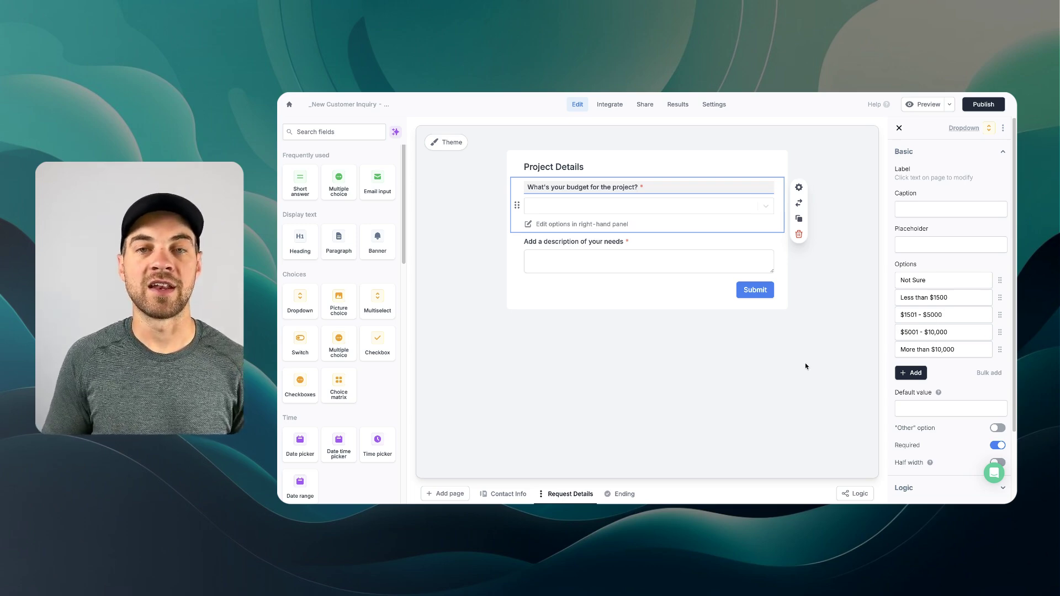
{"action": "left_click", "coordinate": [622, 253]}
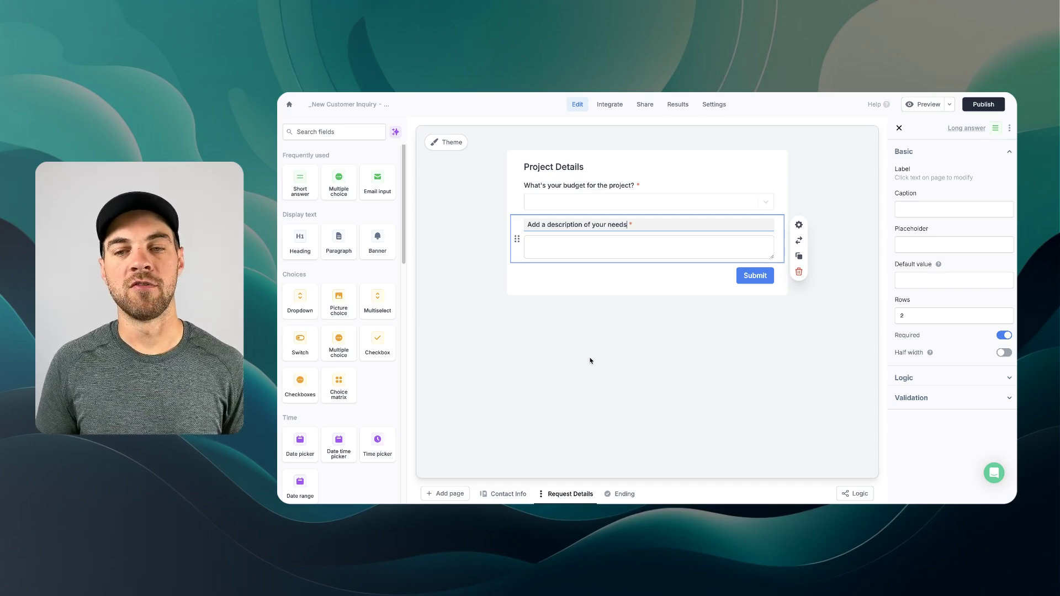
{"action": "double_click", "coordinate": [883, 310]}
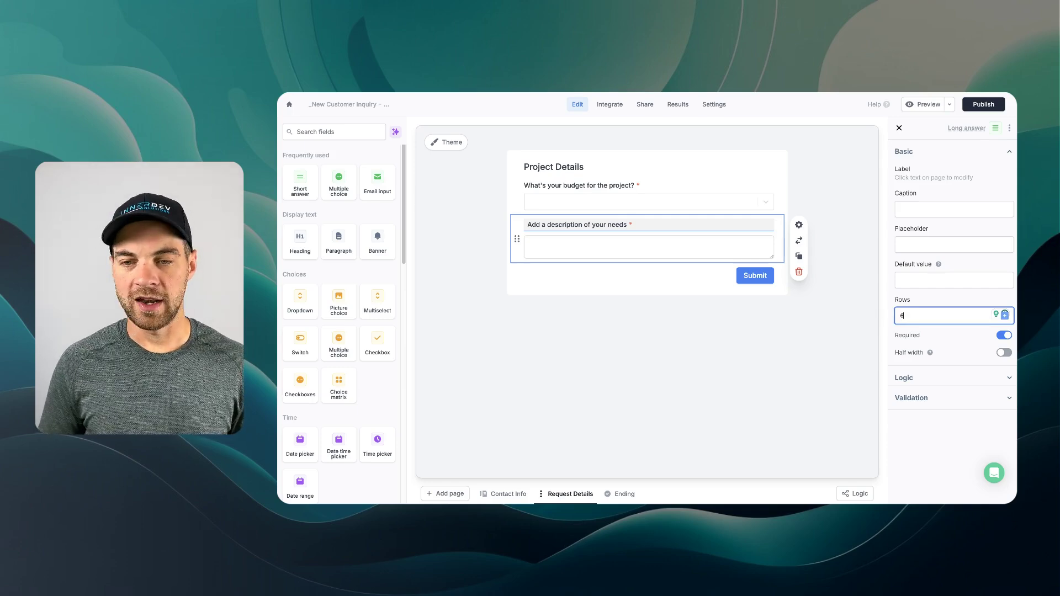
{"action": "type", "text": "5"}
{"action": "left_click", "coordinate": [850, 339]}
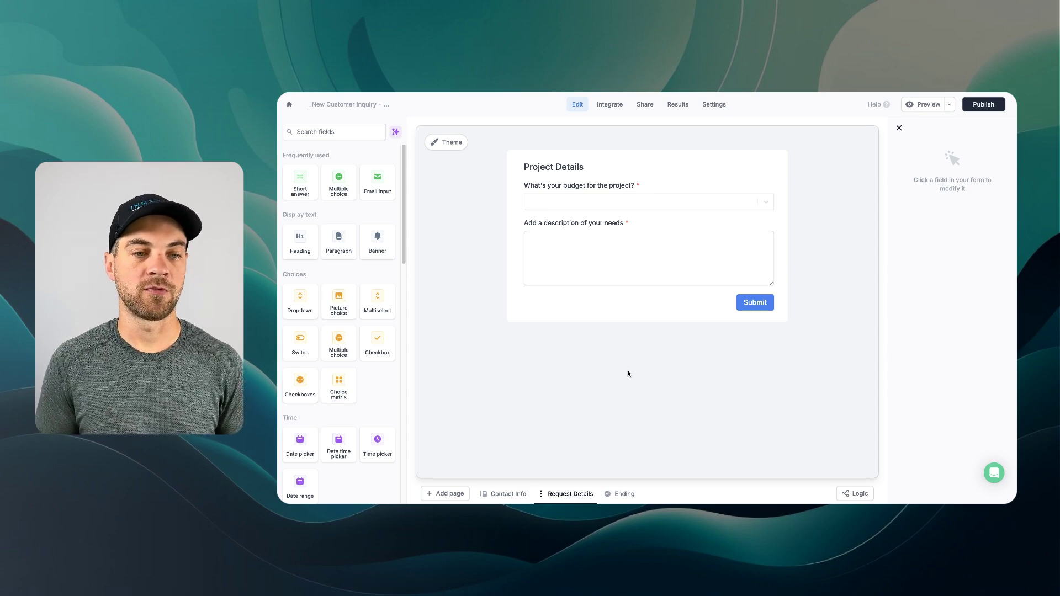
Insert a Review and Continue page ahead of the thank-you Ending page
{"action": "left_click", "coordinate": [623, 494]}
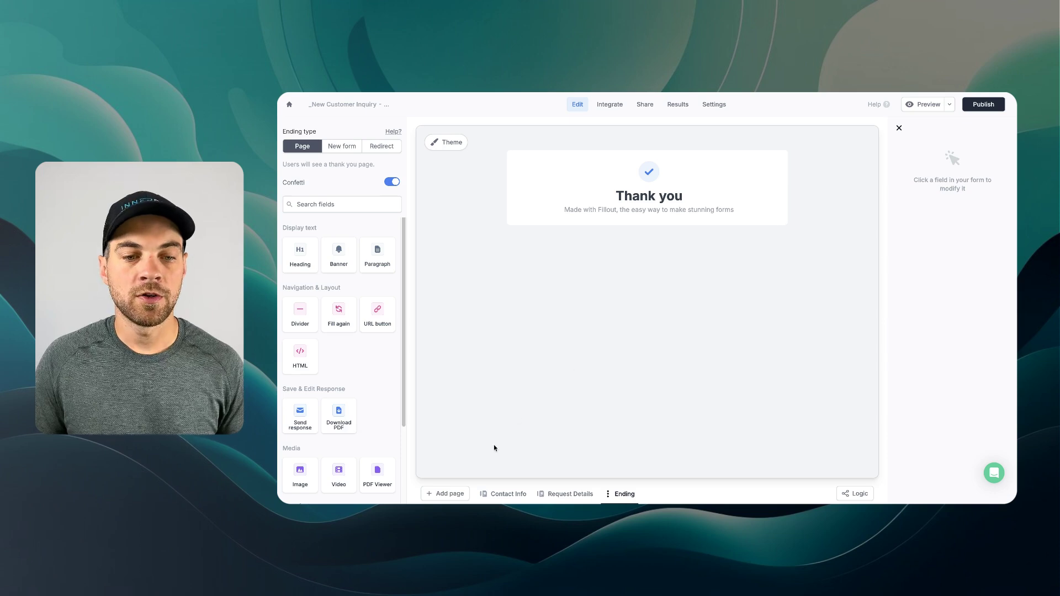
{"action": "left_click", "coordinate": [445, 494]}
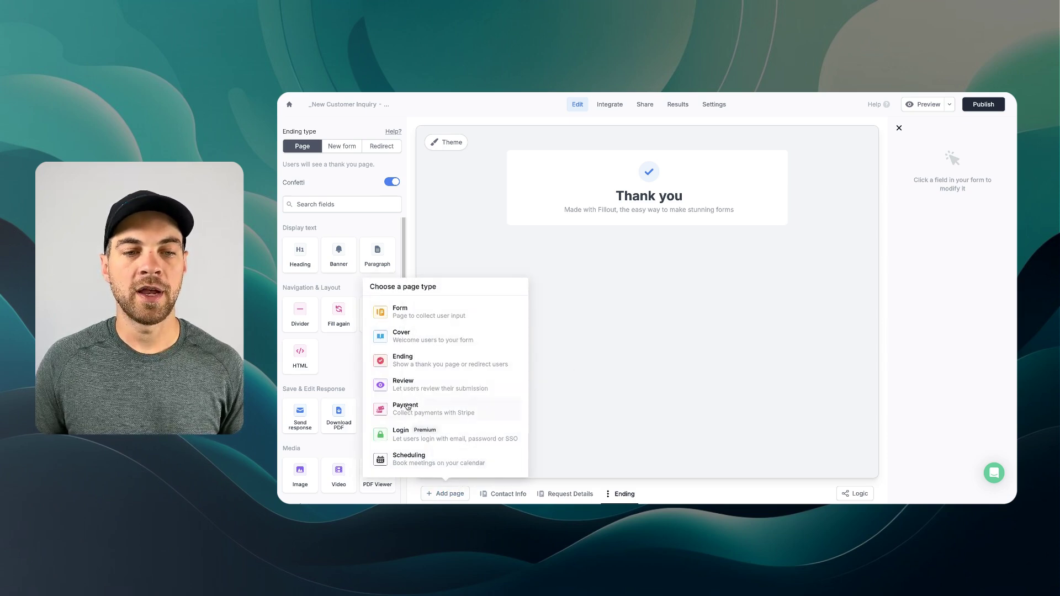
{"action": "left_click", "coordinate": [406, 388]}
{"action": "left_click", "coordinate": [725, 219]}
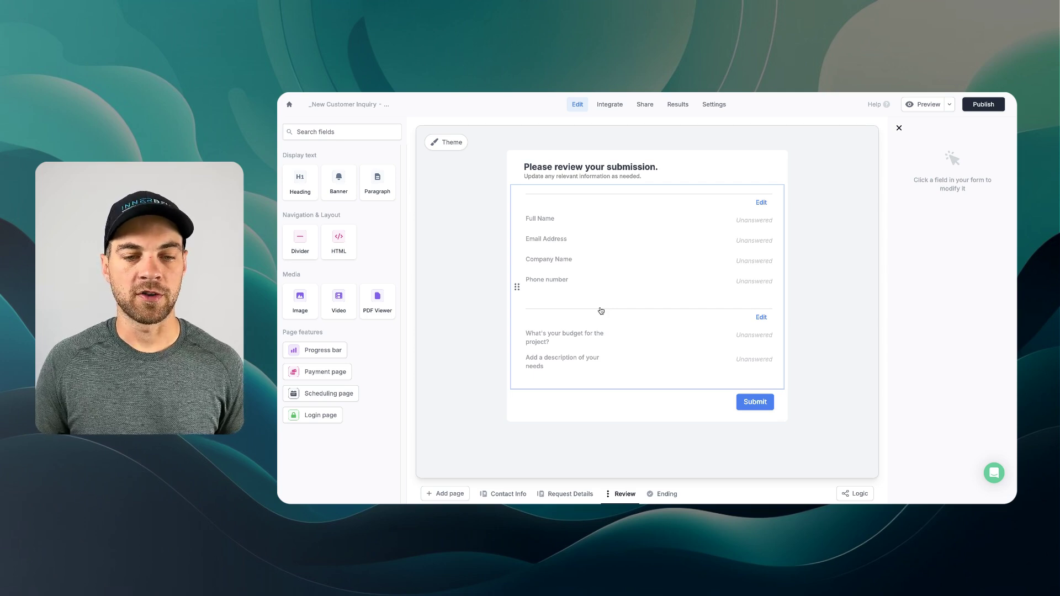
{"action": "left_click", "coordinate": [443, 499]}
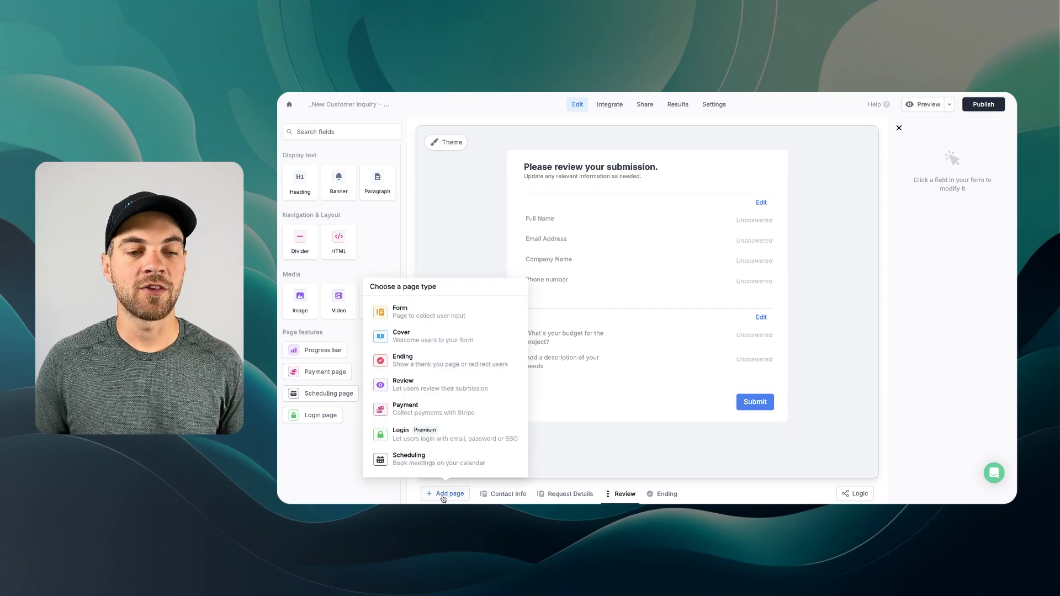
Create a one-on-one 'Discovery Call' scheduling page using Google Meets as the meeting location
{"action": "left_click", "coordinate": [425, 466]}
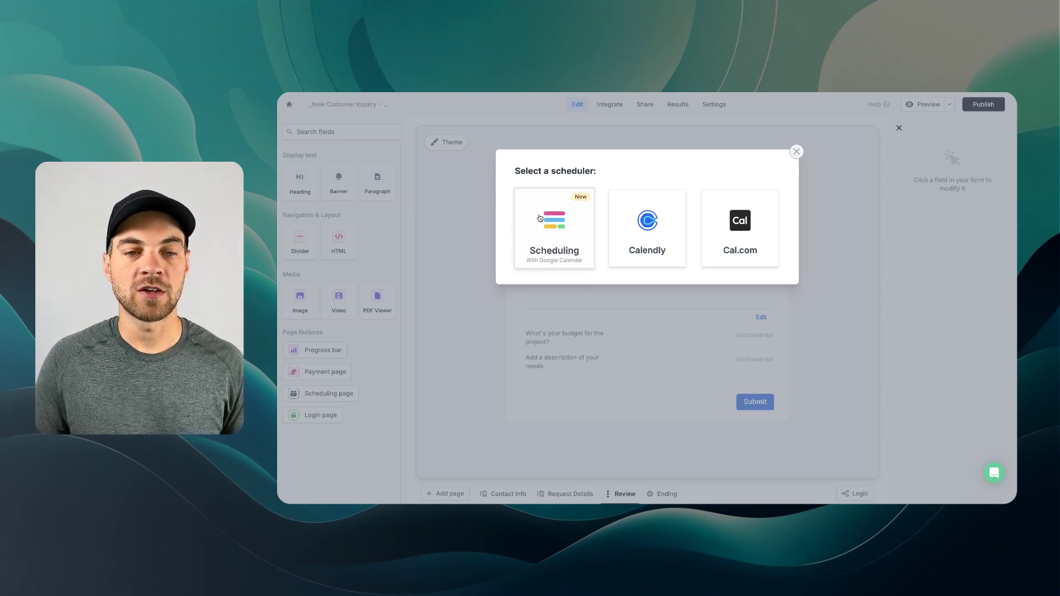
{"action": "left_click", "coordinate": [565, 231]}
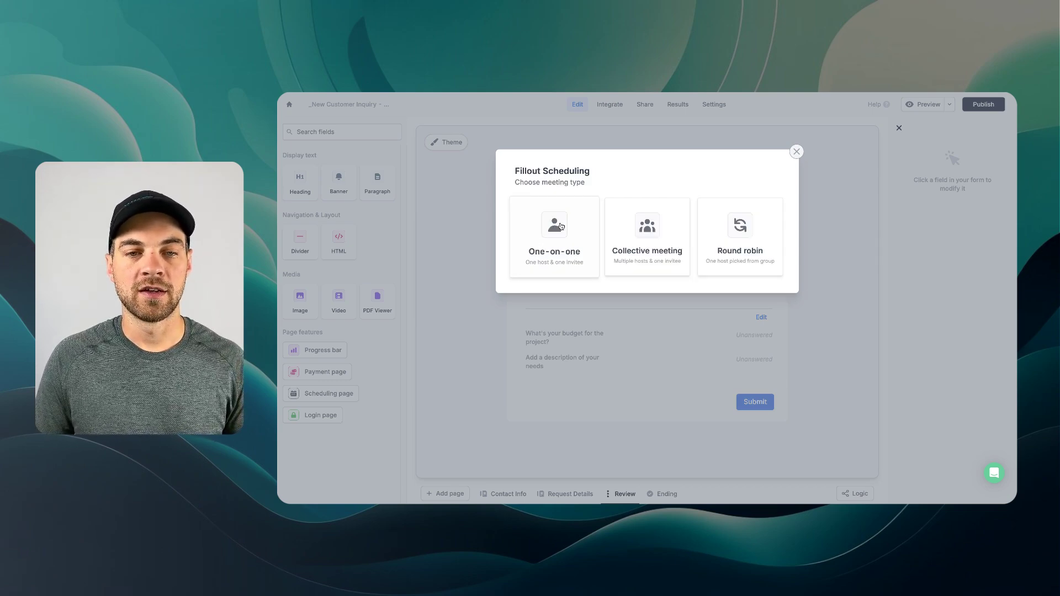
{"action": "left_click", "coordinate": [537, 249]}
{"action": "left_click", "coordinate": [611, 222]}
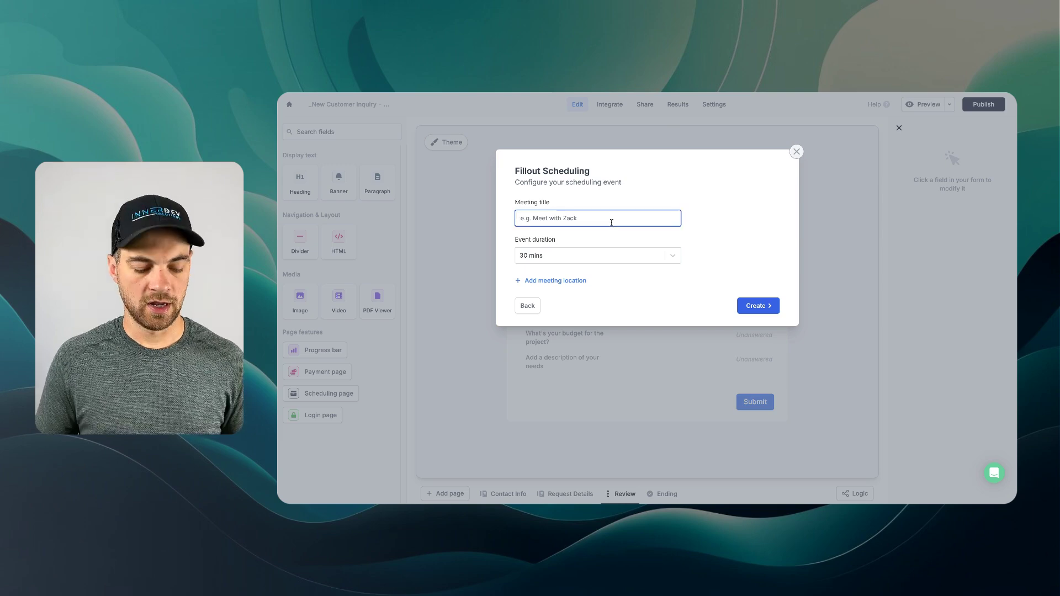
{"action": "type", "text": "Discovery Call"}
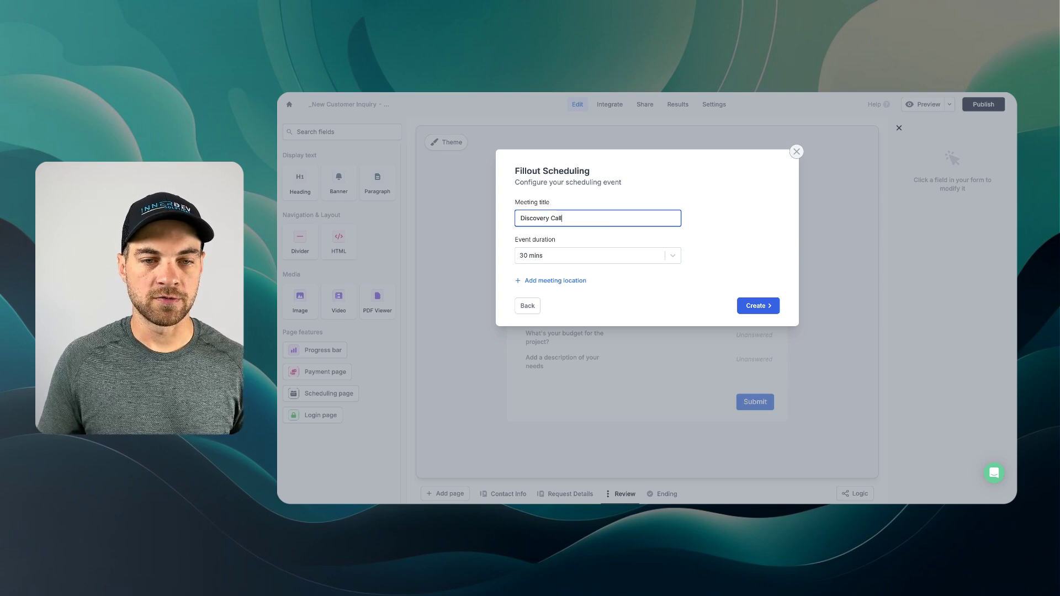
{"action": "left_click", "coordinate": [574, 282]}
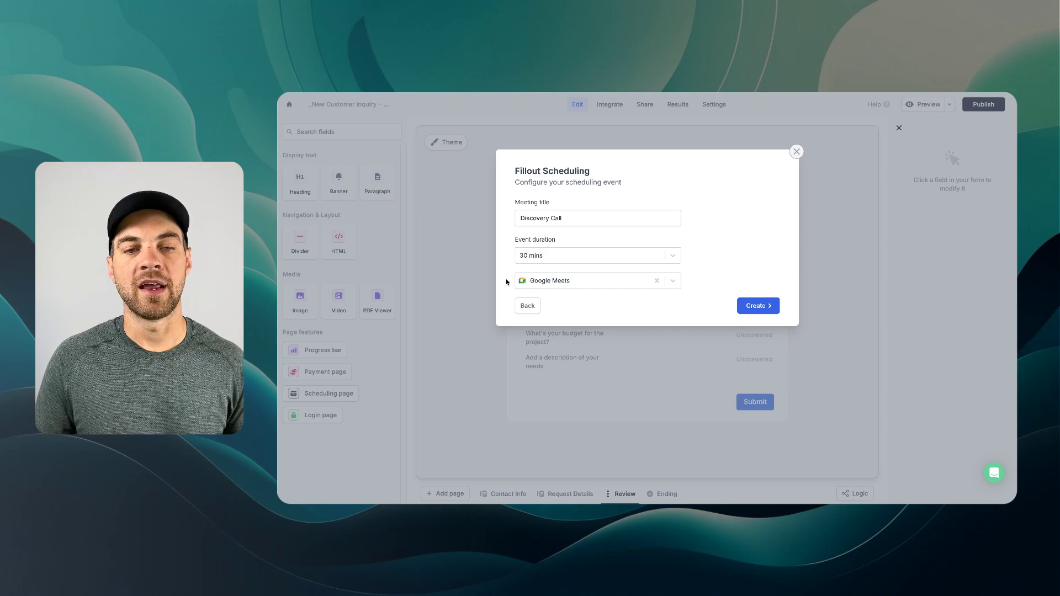
{"action": "left_click", "coordinate": [673, 281]}
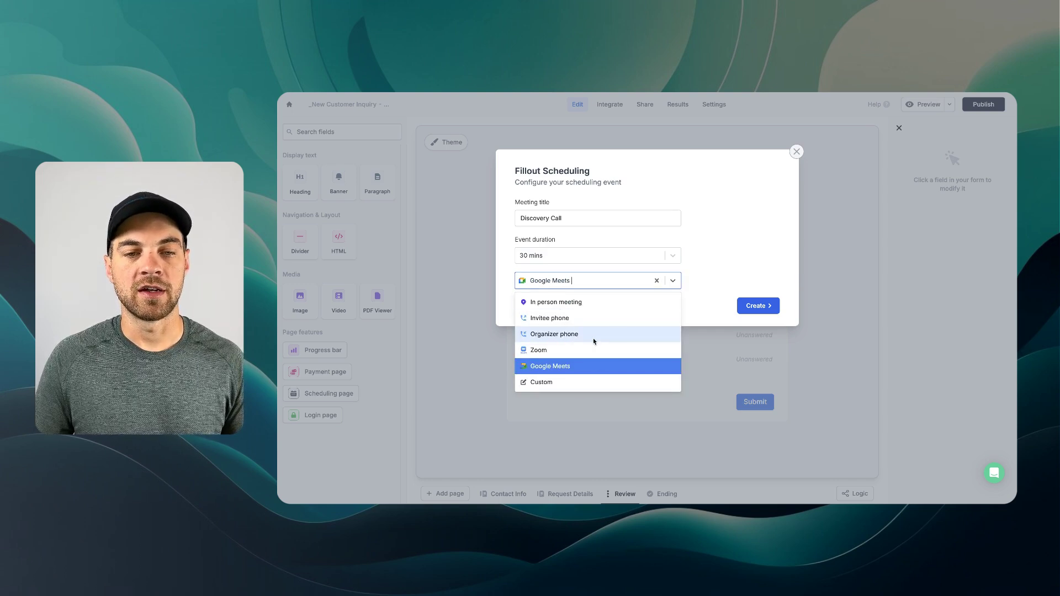
{"action": "left_click", "coordinate": [727, 281]}
{"action": "left_click", "coordinate": [758, 305]}
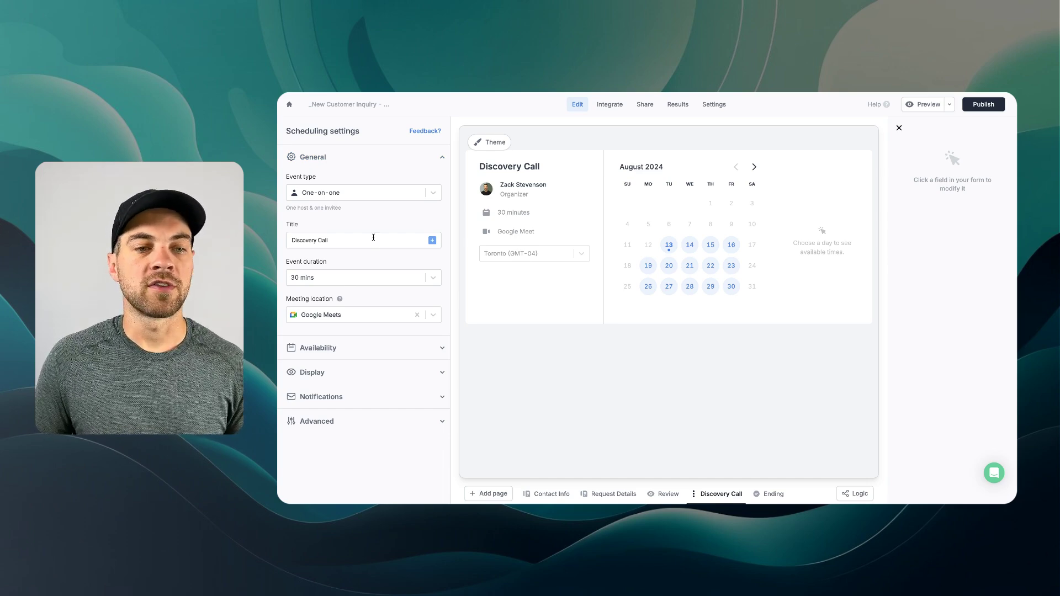
Confirm the Discovery Call title and review the organizer's weekly working hours unchanged
{"action": "left_click", "coordinate": [400, 246]}
{"action": "left_click", "coordinate": [338, 267]}
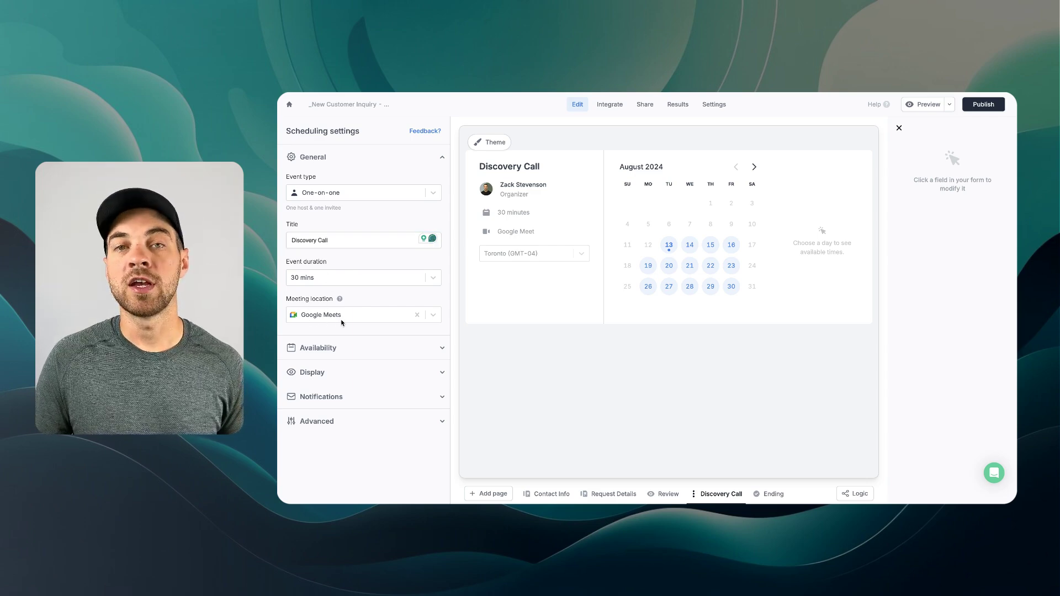
{"action": "left_click", "coordinate": [443, 158]}
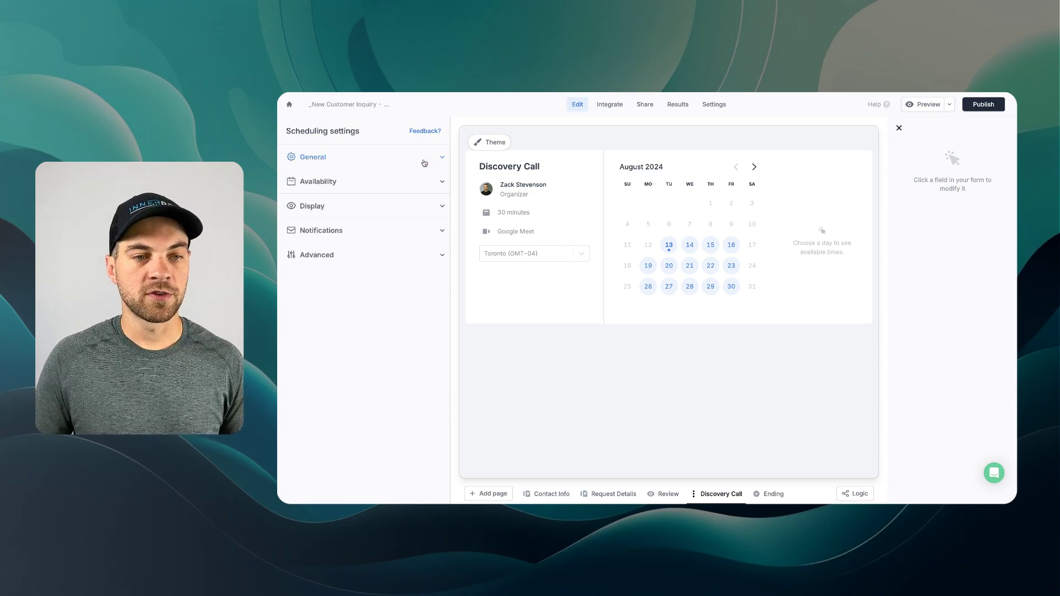
{"action": "left_click", "coordinate": [319, 183]}
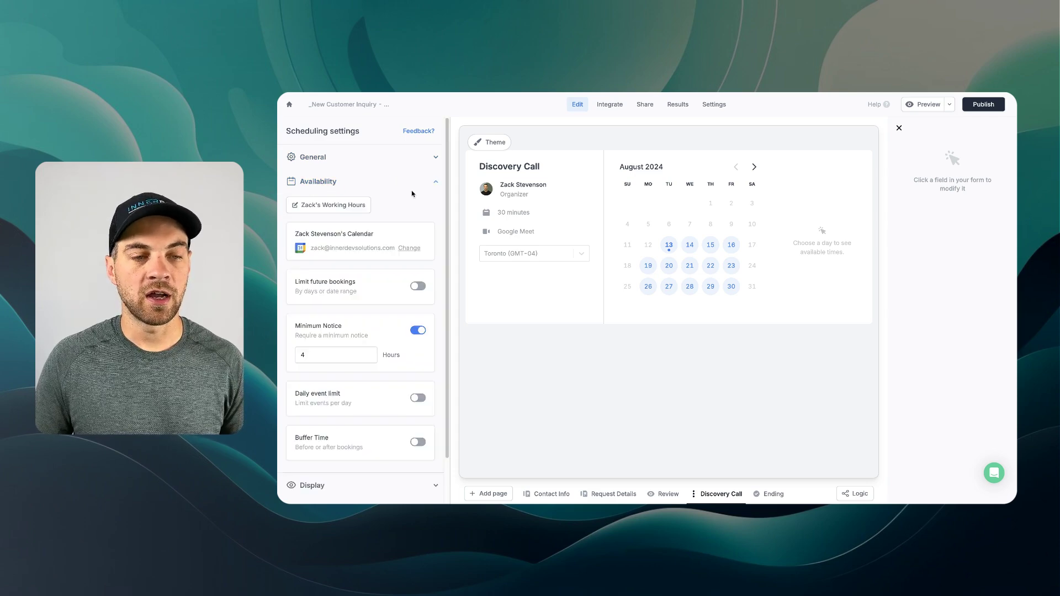
{"action": "scroll", "coordinate": [414, 193], "scroll_direction": "down", "scroll_amount": 1}
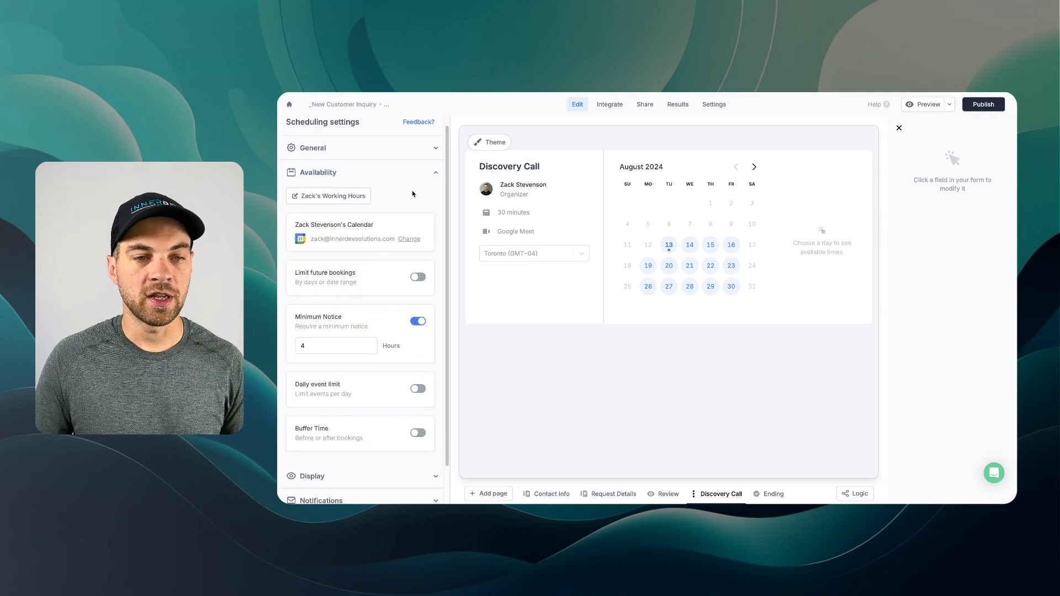
{"action": "left_click", "coordinate": [322, 198]}
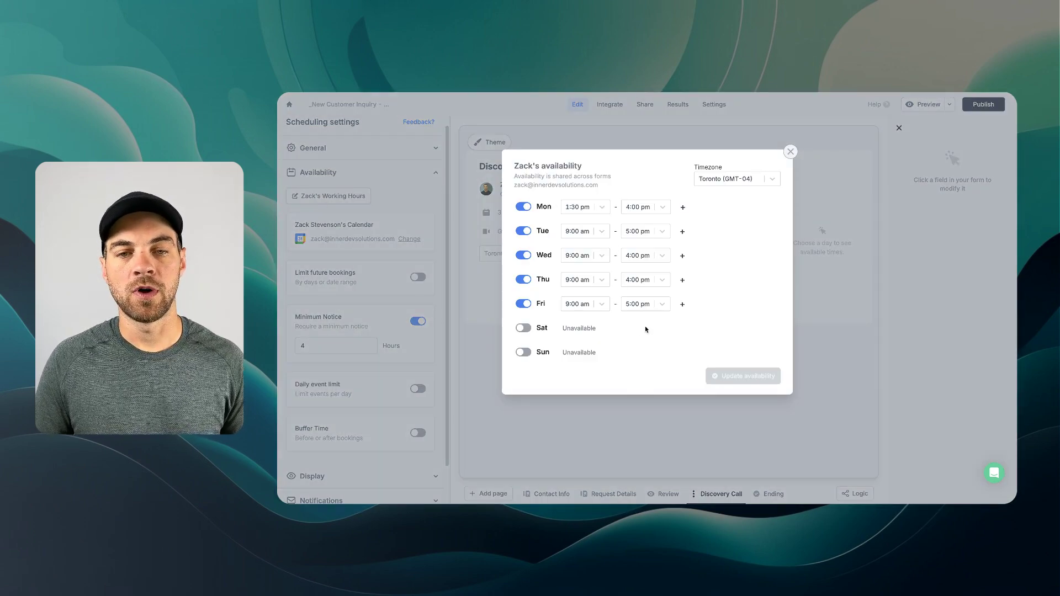
{"action": "left_click", "coordinate": [790, 153]}
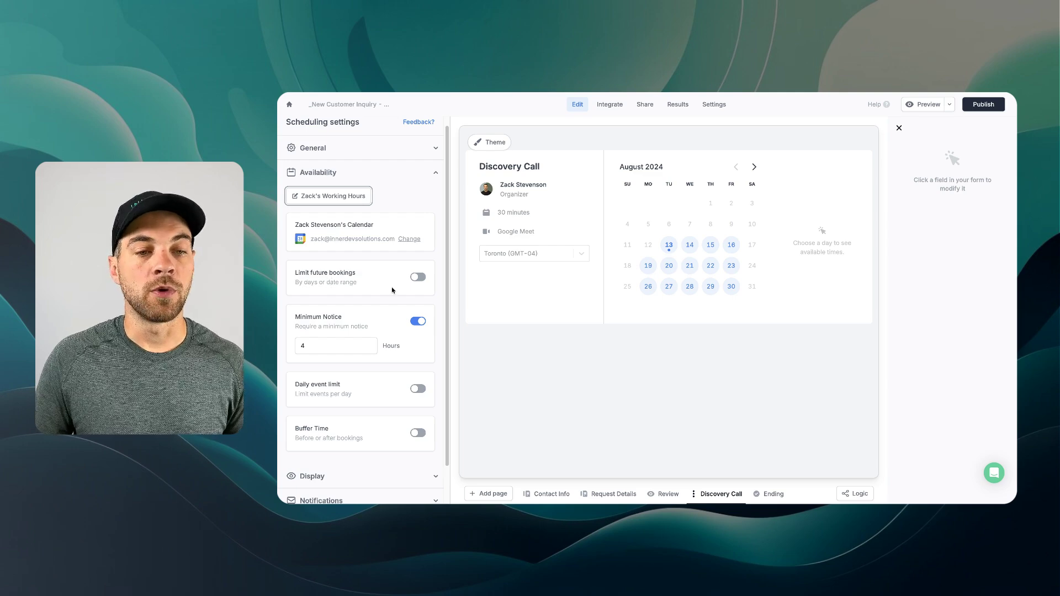
Limit future bookings to 21 days ahead and require 12 hours' minimum notice
{"action": "left_click", "coordinate": [418, 278]}
{"action": "left_click_drag", "start_coordinate": [411, 324], "coordinate": [279, 321]}
{"action": "type", "text": "21"}
{"action": "left_click", "coordinate": [379, 271]}
{"action": "scroll", "coordinate": [379, 270], "scroll_direction": "down", "scroll_amount": 2}
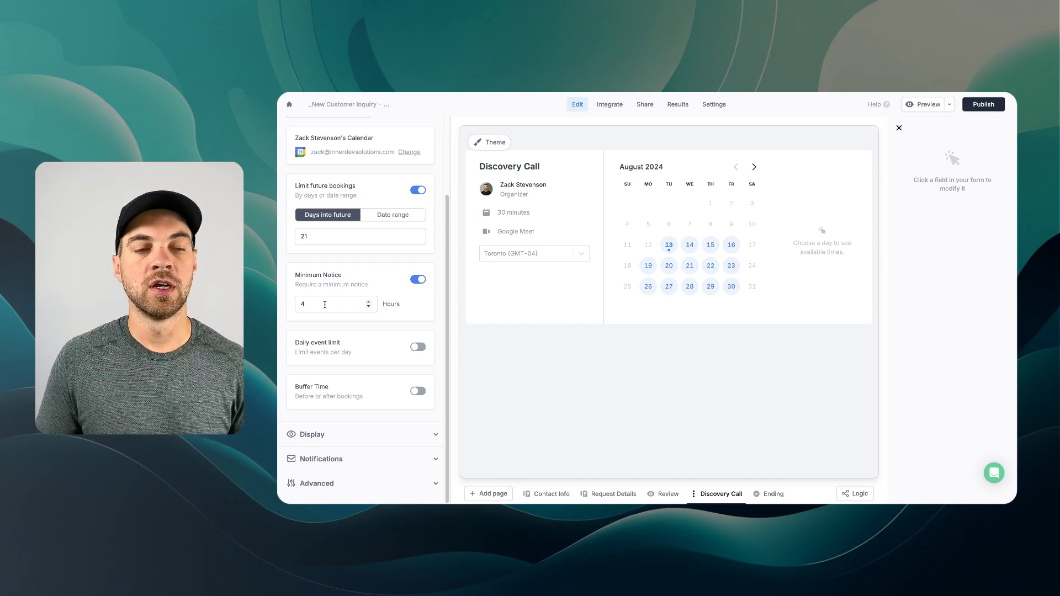
{"action": "left_click_drag", "start_coordinate": [325, 304], "coordinate": [292, 301]}
{"action": "type", "text": "12"}
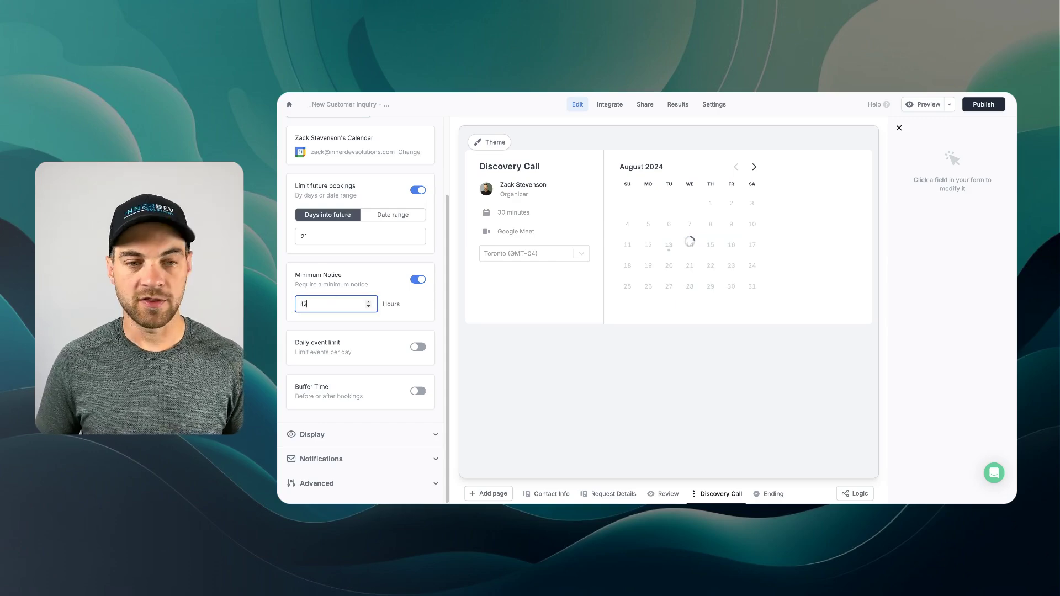
{"action": "left_click", "coordinate": [379, 271]}
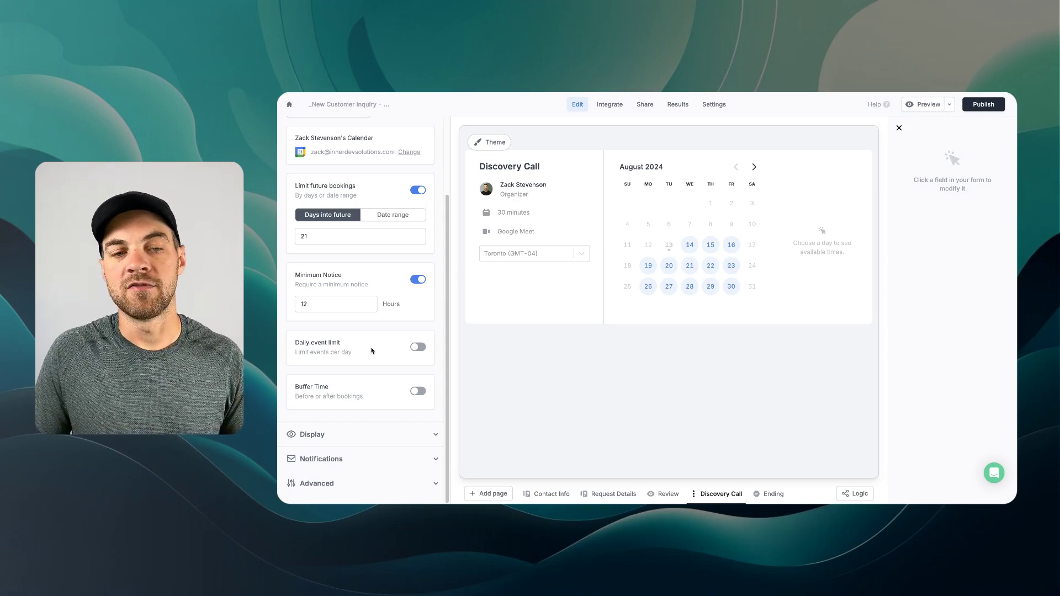
Turn on buffer time with 15 min before and 15 min after each meeting
{"action": "left_click", "coordinate": [418, 392]}
{"action": "left_click", "coordinate": [398, 418]}
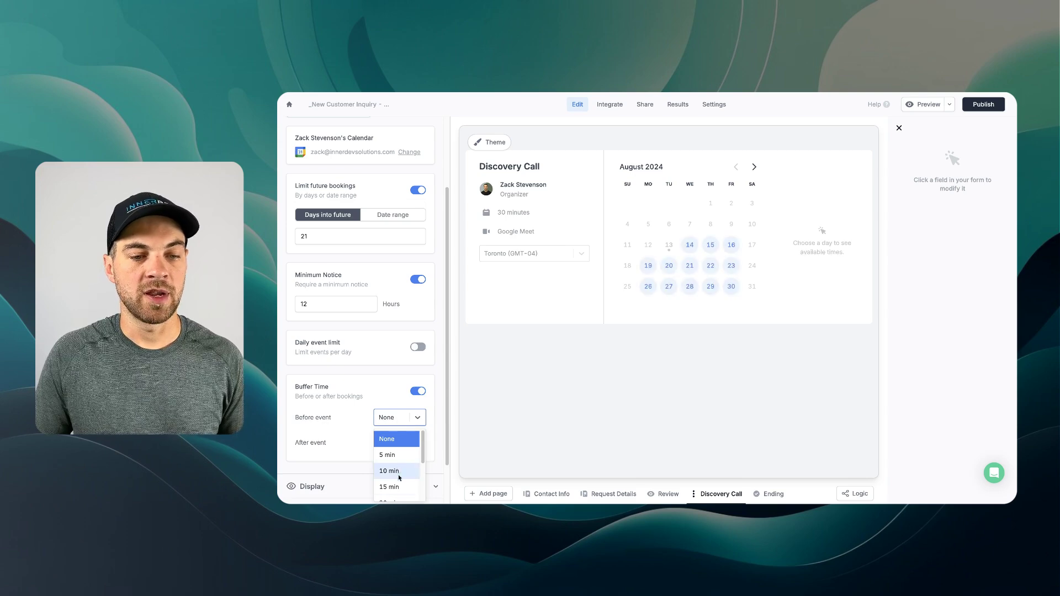
{"action": "left_click", "coordinate": [400, 486]}
{"action": "left_click", "coordinate": [395, 443]}
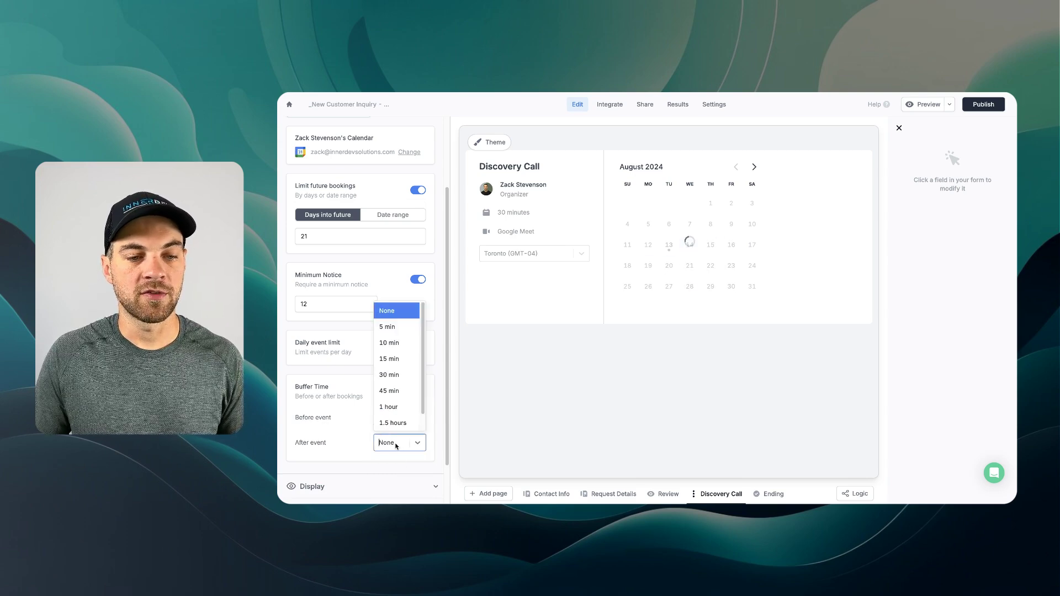
{"action": "left_click", "coordinate": [393, 361]}
{"action": "left_click", "coordinate": [377, 380]}
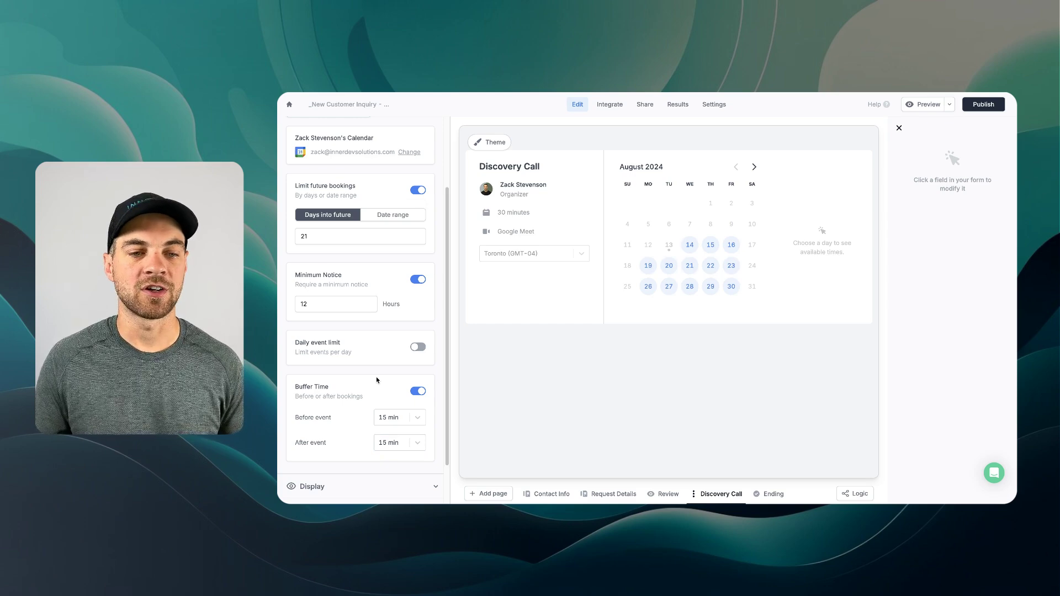
Look over the booking page display options without changing them
{"action": "scroll", "coordinate": [377, 380], "scroll_direction": "down", "scroll_amount": 1}
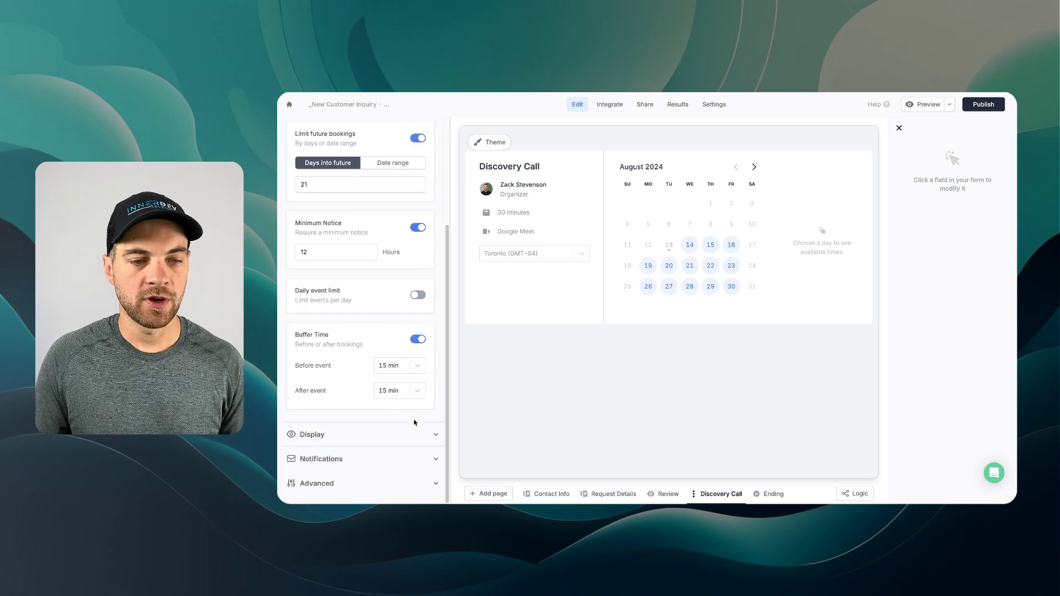
{"action": "left_click", "coordinate": [343, 435]}
{"action": "scroll", "coordinate": [449, 392], "scroll_direction": "down", "scroll_amount": 3}
{"action": "scroll", "coordinate": [449, 393], "scroll_direction": "down", "scroll_amount": 3}
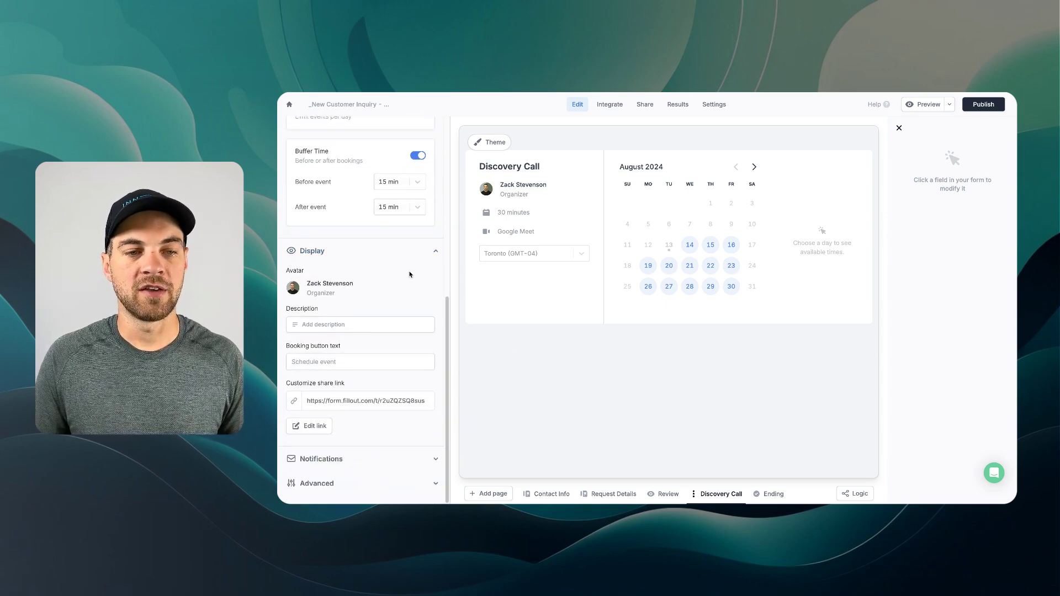
{"action": "left_click", "coordinate": [434, 254]}
{"action": "scroll", "coordinate": [365, 276], "scroll_direction": "up", "scroll_amount": 5}
Turn on the invitee reminder email, sent 1 hour before the meeting
{"action": "left_click", "coordinate": [343, 181]}
{"action": "left_click", "coordinate": [350, 235]}
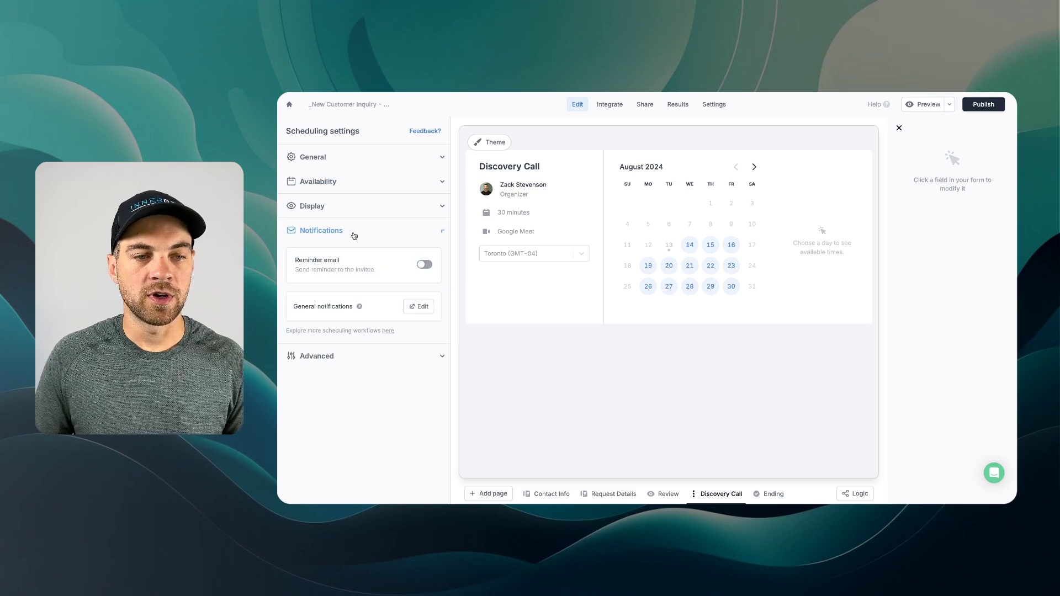
{"action": "left_click", "coordinate": [424, 267]}
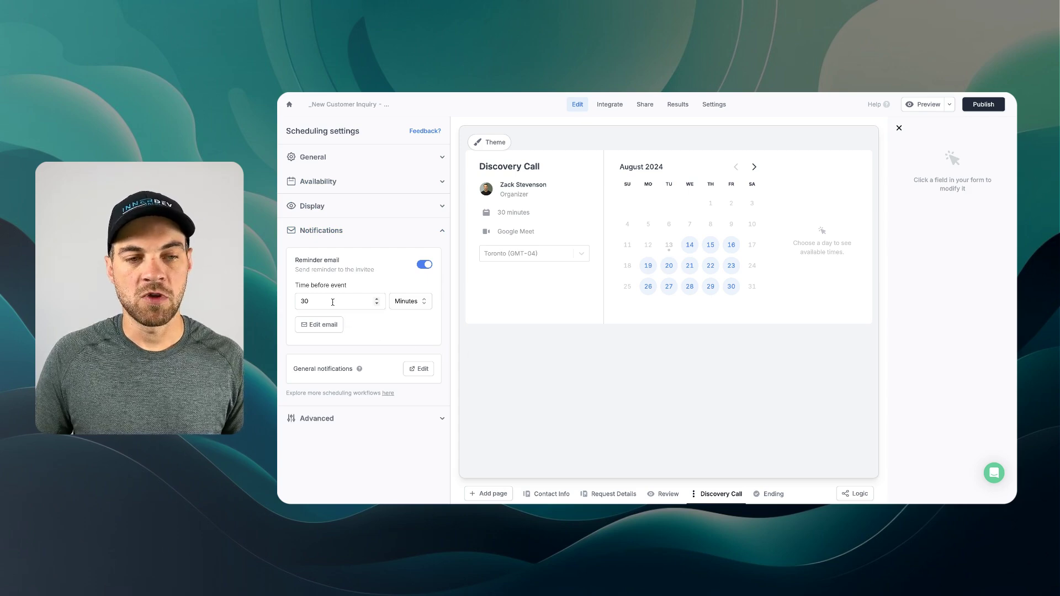
{"action": "left_click_drag", "start_coordinate": [333, 302], "coordinate": [277, 298]}
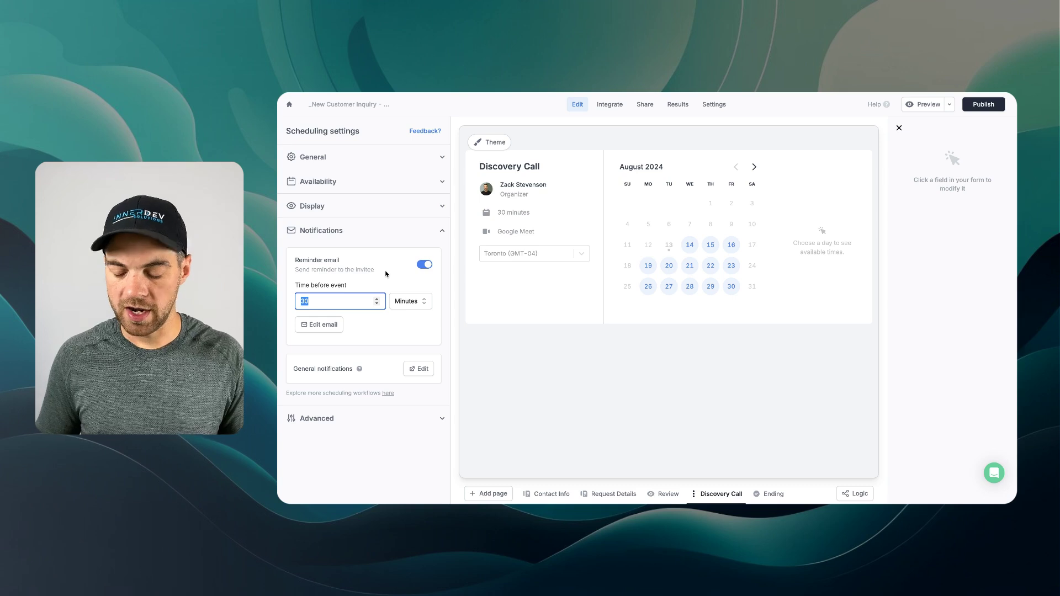
{"action": "type", "text": "1"}
{"action": "left_click", "coordinate": [409, 301]}
{"action": "left_click", "coordinate": [409, 321]}
{"action": "left_click", "coordinate": [320, 325]}
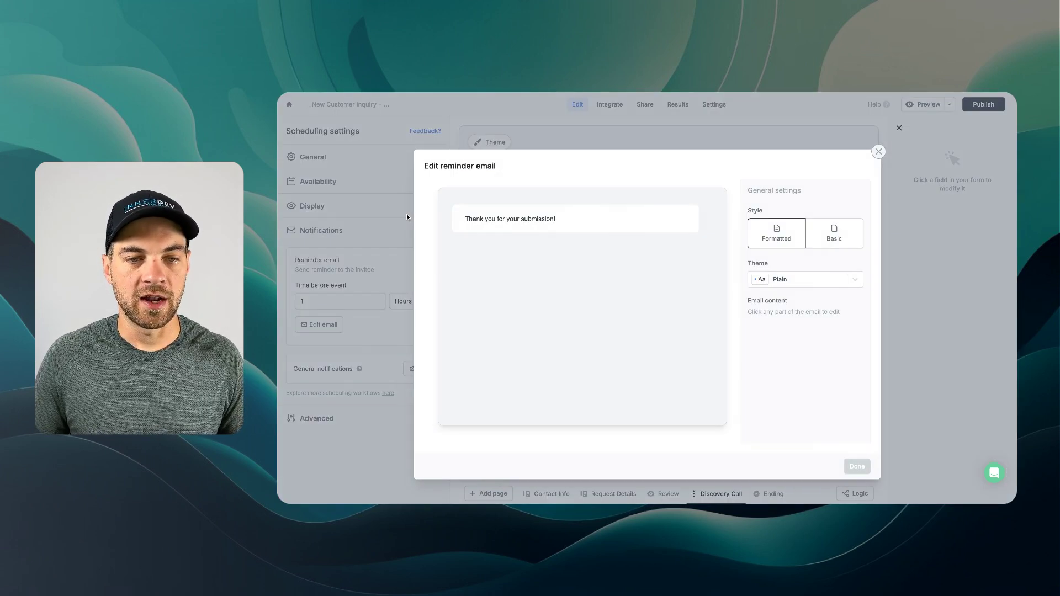
{"action": "left_click", "coordinate": [599, 223]}
{"action": "left_click_drag", "start_coordinate": [592, 220], "coordinate": [476, 216]}
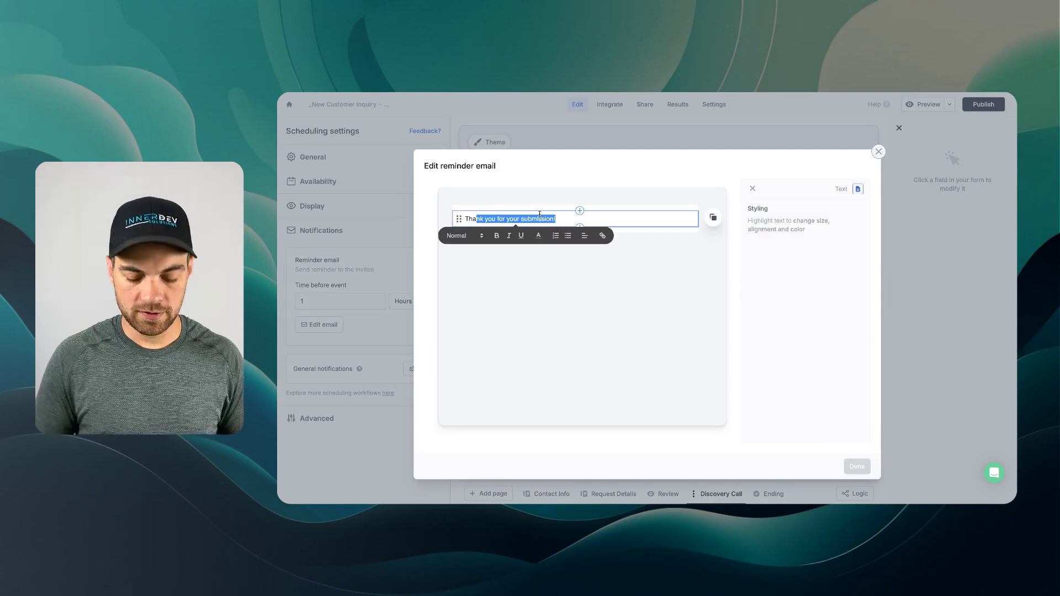
{"action": "key", "text": "BackSpace"}
{"action": "key", "text": "BackSpace"}
{"action": "key", "text": "BackSpace"}
{"action": "key", "text": "BackSpace"}
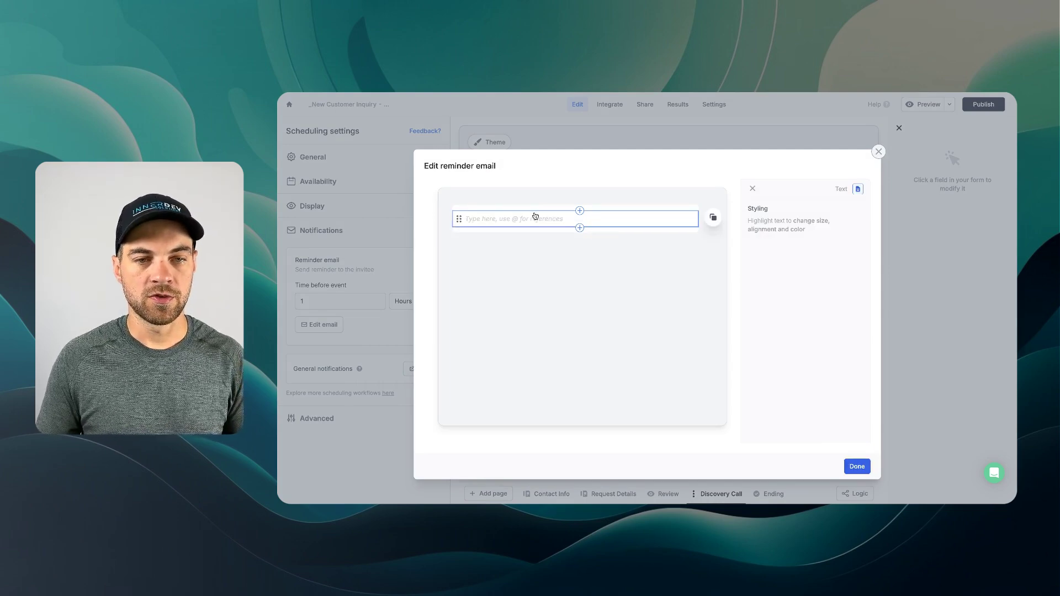
{"action": "type", "text": "This is a reminder for your scheduled meeting at "}
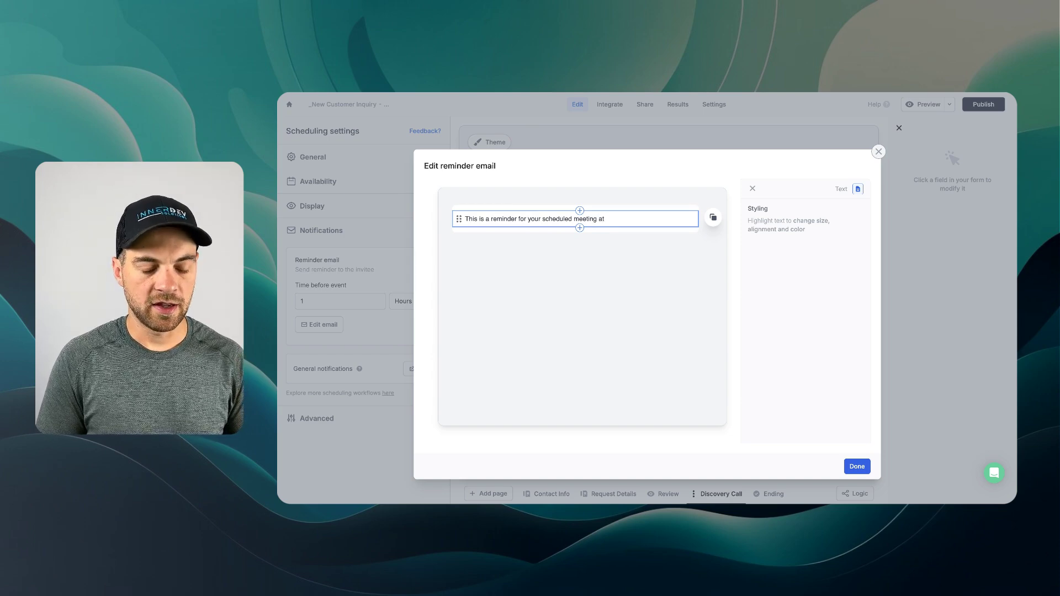
{"action": "type", "text": "@"}
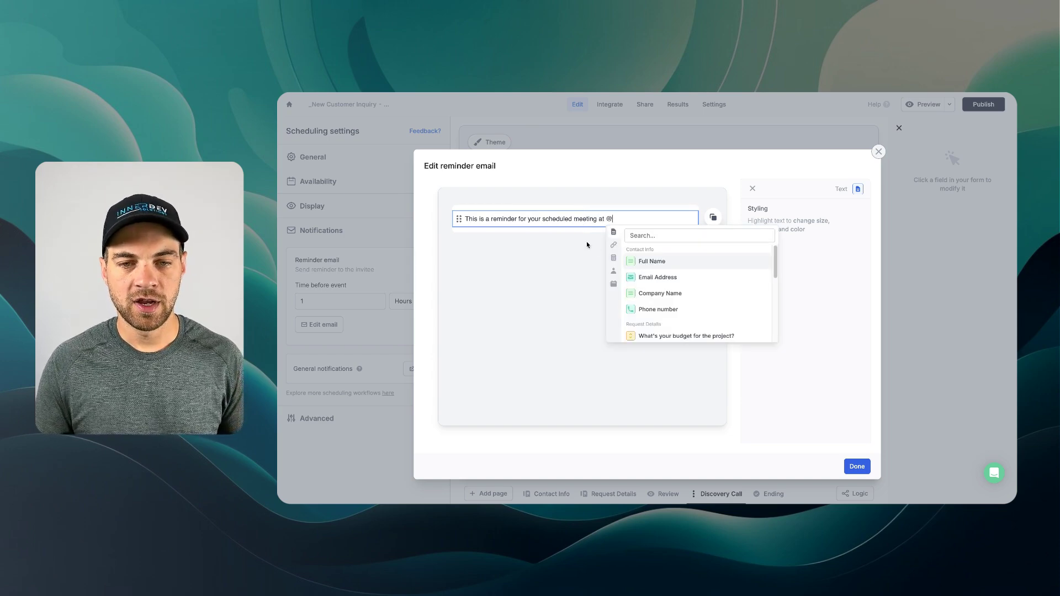
{"action": "scroll", "coordinate": [674, 268], "scroll_direction": "down", "scroll_amount": 3}
{"action": "scroll", "coordinate": [675, 267], "scroll_direction": "down", "scroll_amount": 1}
{"action": "left_click", "coordinate": [655, 295]}
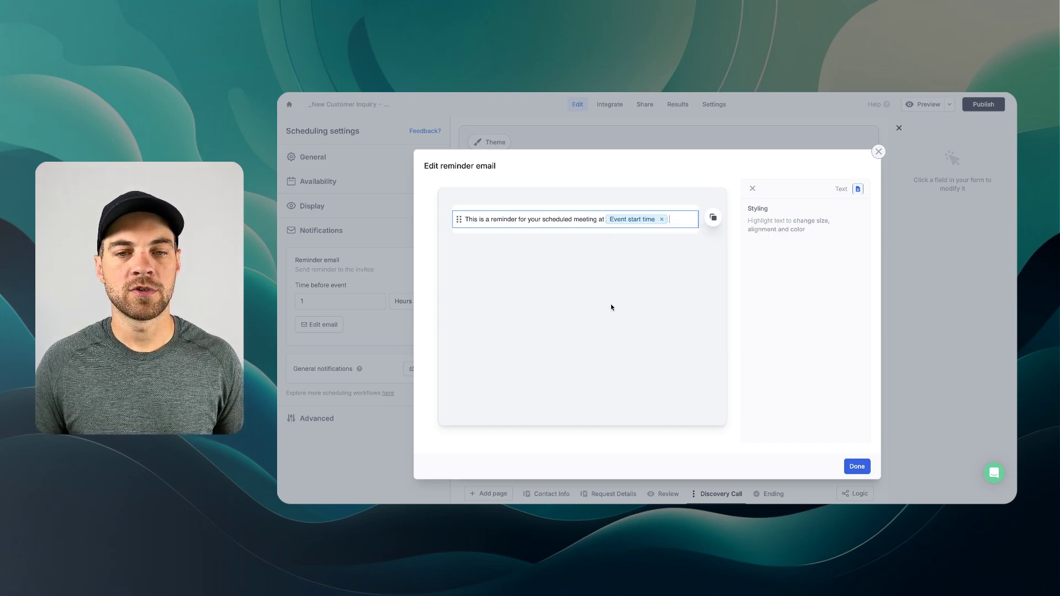
{"action": "type", "text": "."}
Add an 'Open Google Meet' button linked to the Google Meets link field
{"action": "left_click", "coordinate": [580, 229]}
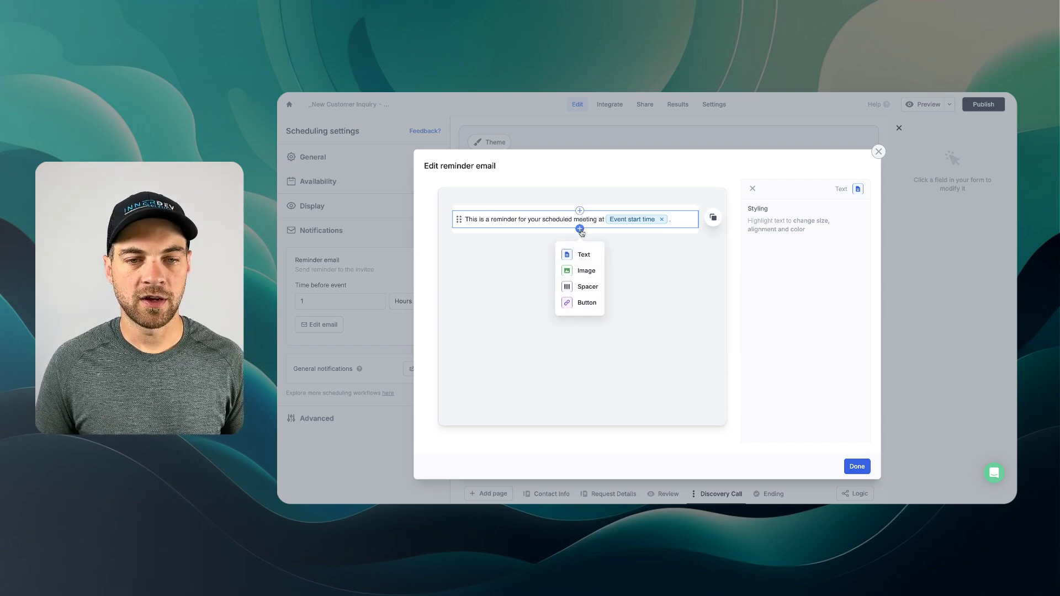
{"action": "left_click", "coordinate": [591, 305]}
{"action": "left_click", "coordinate": [755, 229]}
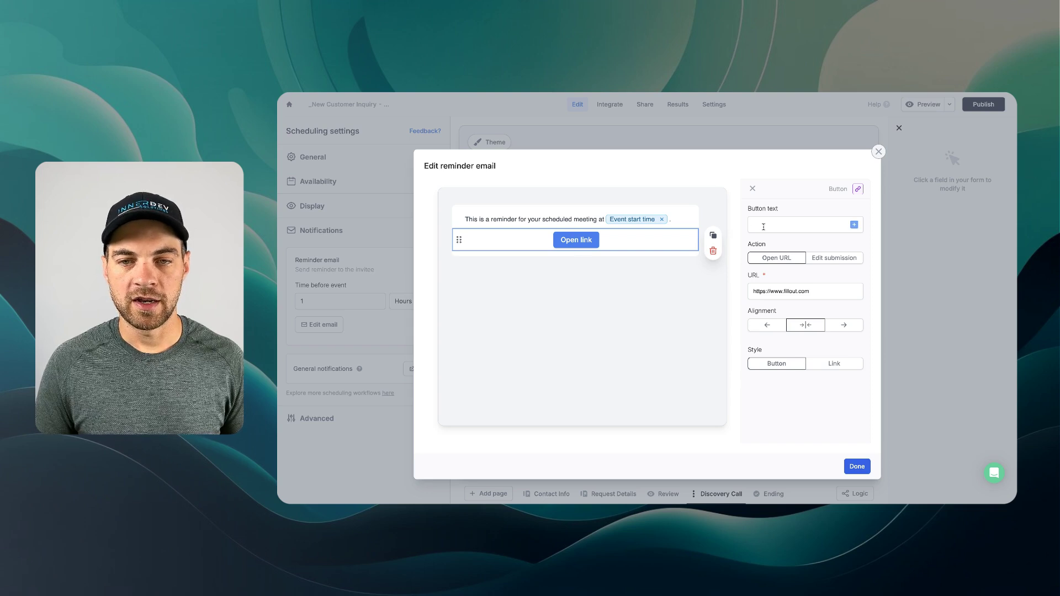
{"action": "left_click", "coordinate": [764, 227]}
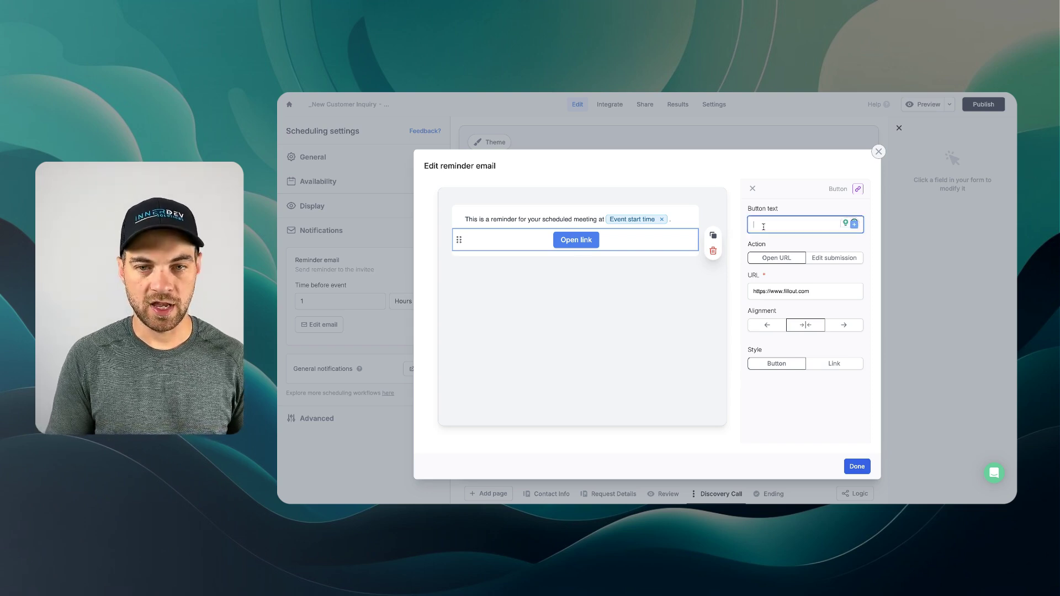
{"action": "type", "text": "Open Google "}
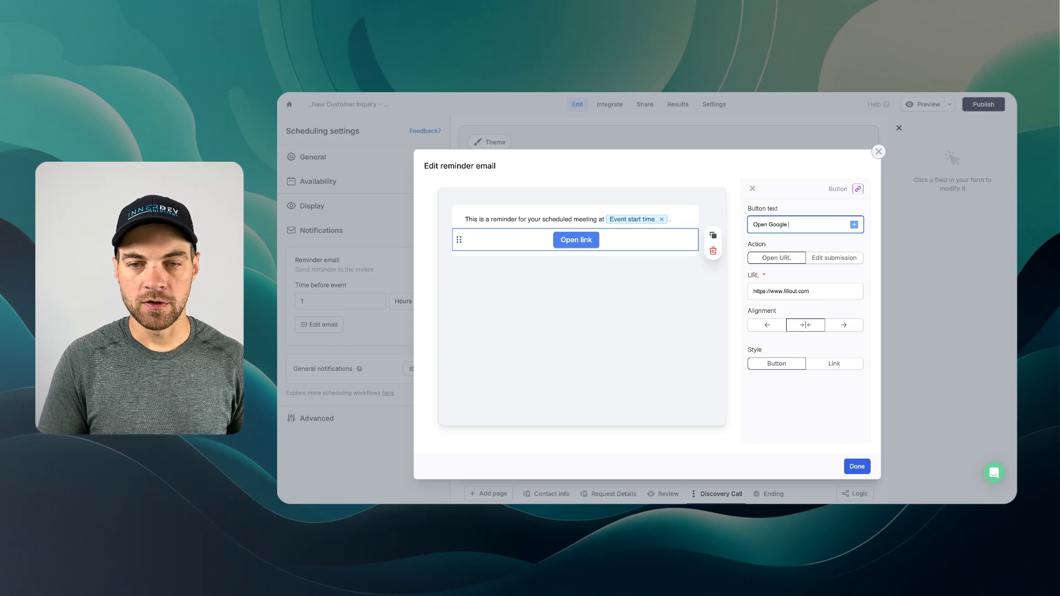
{"action": "type", "text": "Meet"}
{"action": "left_click", "coordinate": [817, 291]}
{"action": "left_click_drag", "start_coordinate": [817, 291], "coordinate": [751, 291]}
{"action": "key", "text": "BackSpace"}
{"action": "left_click", "coordinate": [855, 291]}
{"action": "scroll", "coordinate": [806, 343], "scroll_direction": "down", "scroll_amount": 3}
{"action": "left_click", "coordinate": [769, 398]}
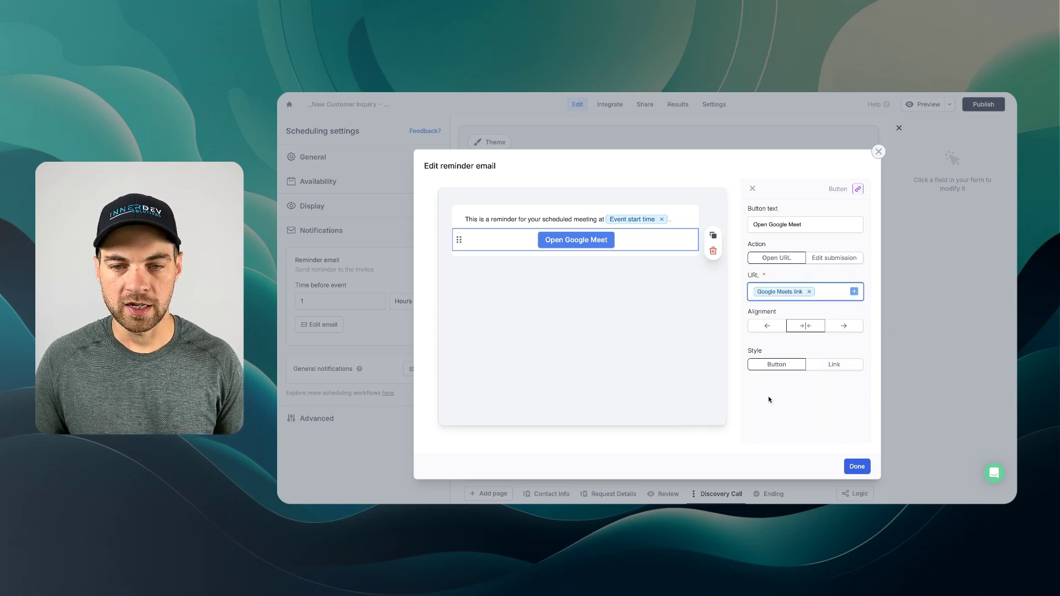
Add a spacer and 'You can cancel or reschedule your meeting here:' with the Reschedule or cancel URL, then save
{"action": "left_click", "coordinate": [579, 252]}
{"action": "left_click", "coordinate": [572, 310]}
{"action": "left_click", "coordinate": [580, 261]}
{"action": "left_click", "coordinate": [585, 290]}
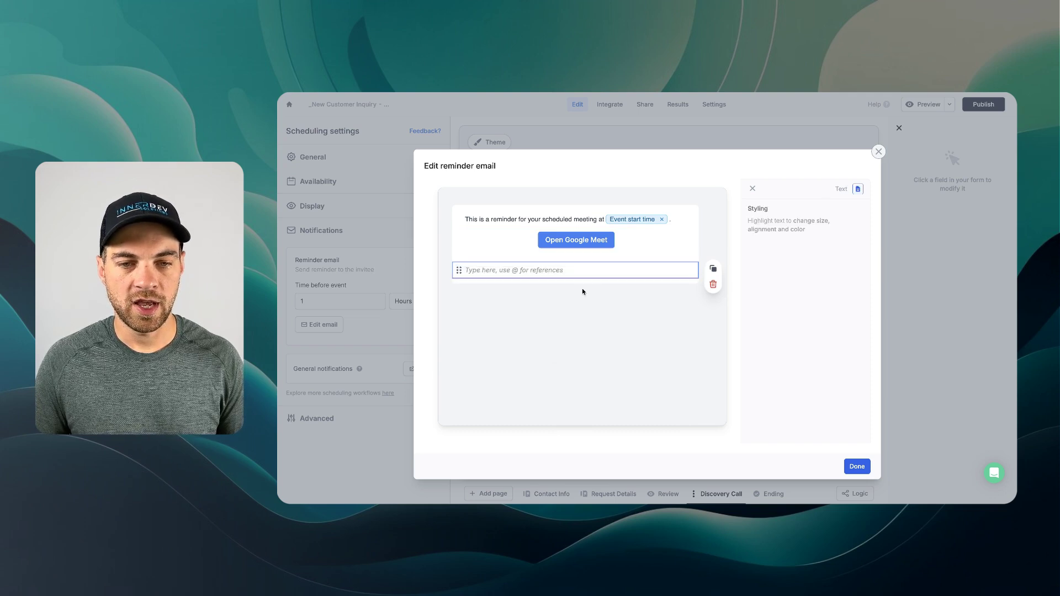
{"action": "type", "text": "You can cancel or"}
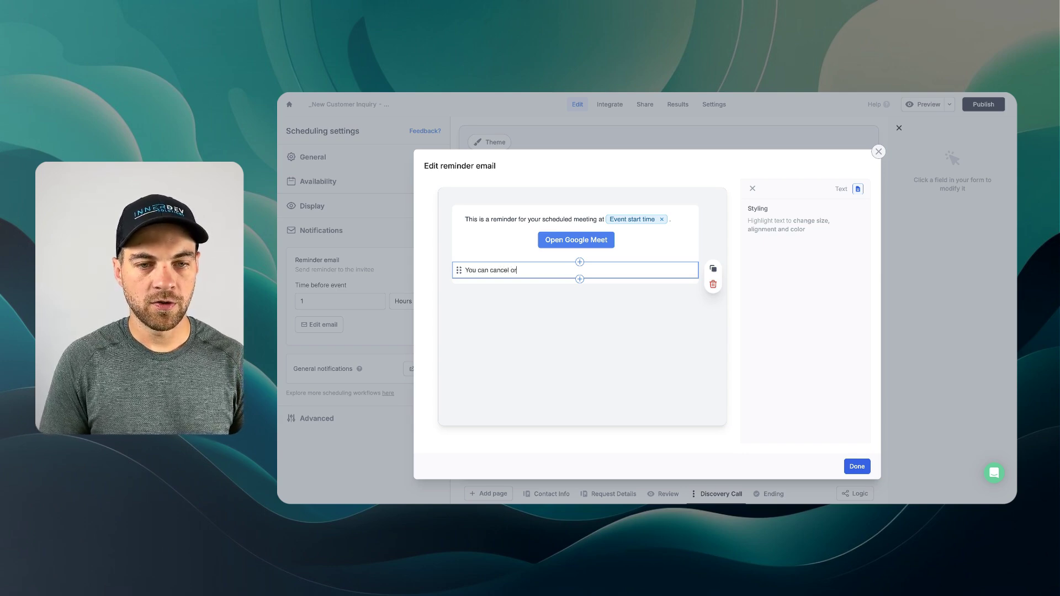
{"action": "type", "text": " reschedule your "}
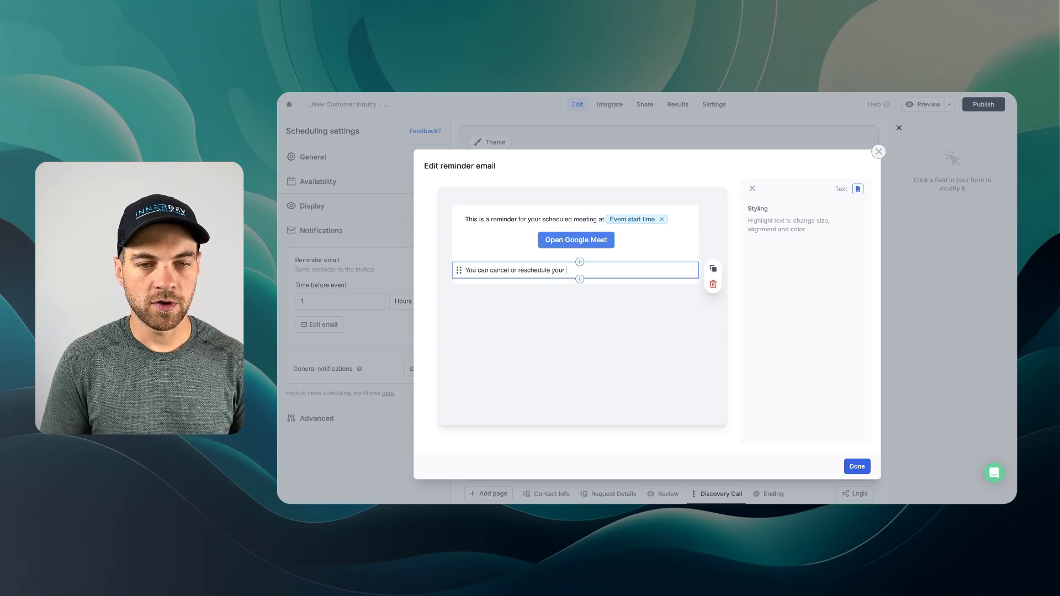
{"action": "type", "text": "meeting here:"}
{"action": "key", "text": "shift+Return"}
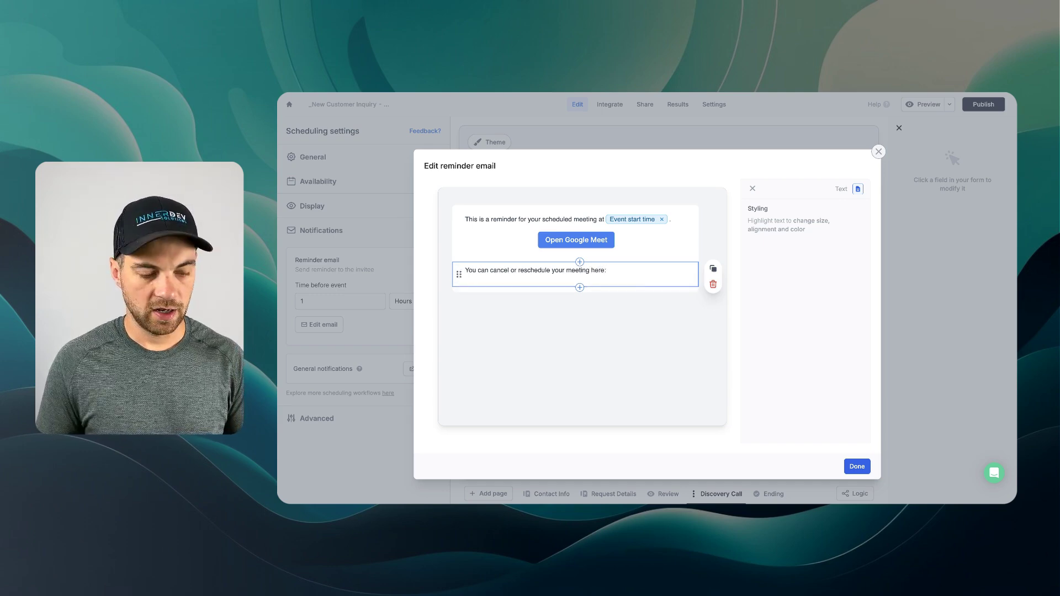
{"action": "type", "text": "@"}
{"action": "scroll", "coordinate": [563, 359], "scroll_direction": "down", "scroll_amount": 10}
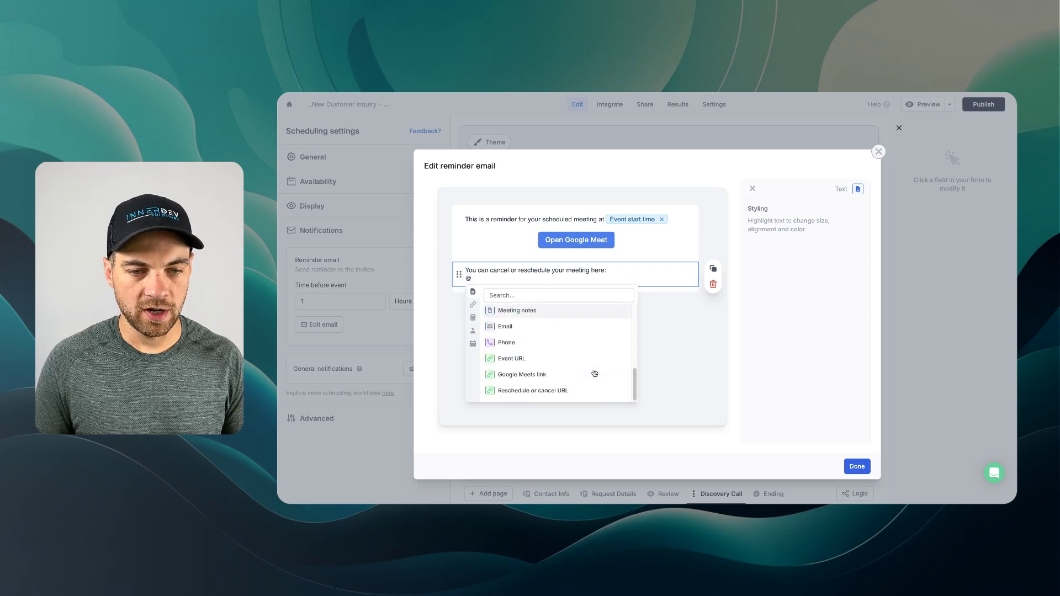
{"action": "left_click", "coordinate": [538, 392]}
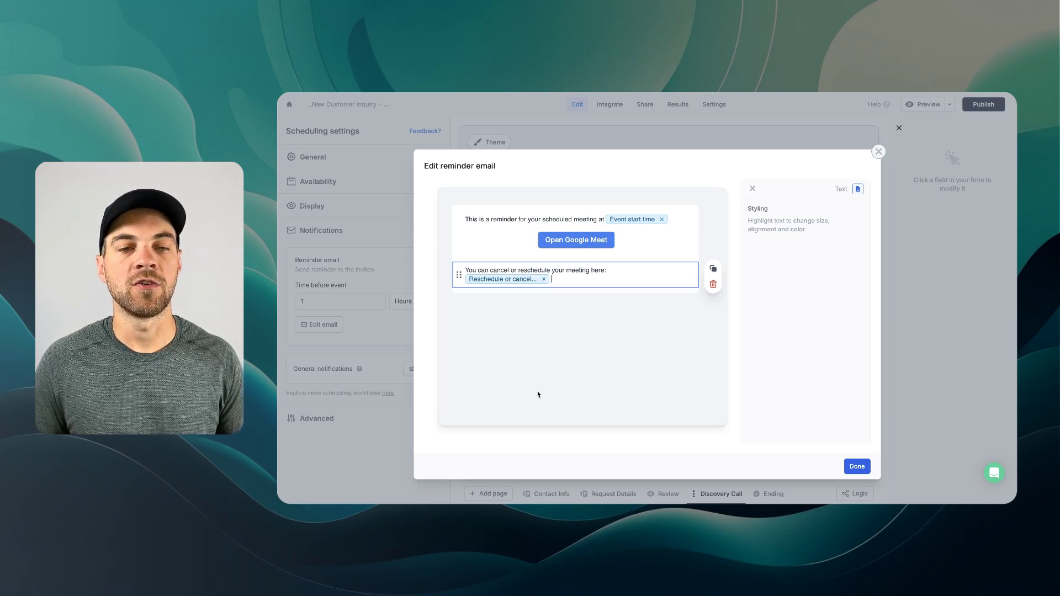
{"action": "left_click", "coordinate": [863, 473]}
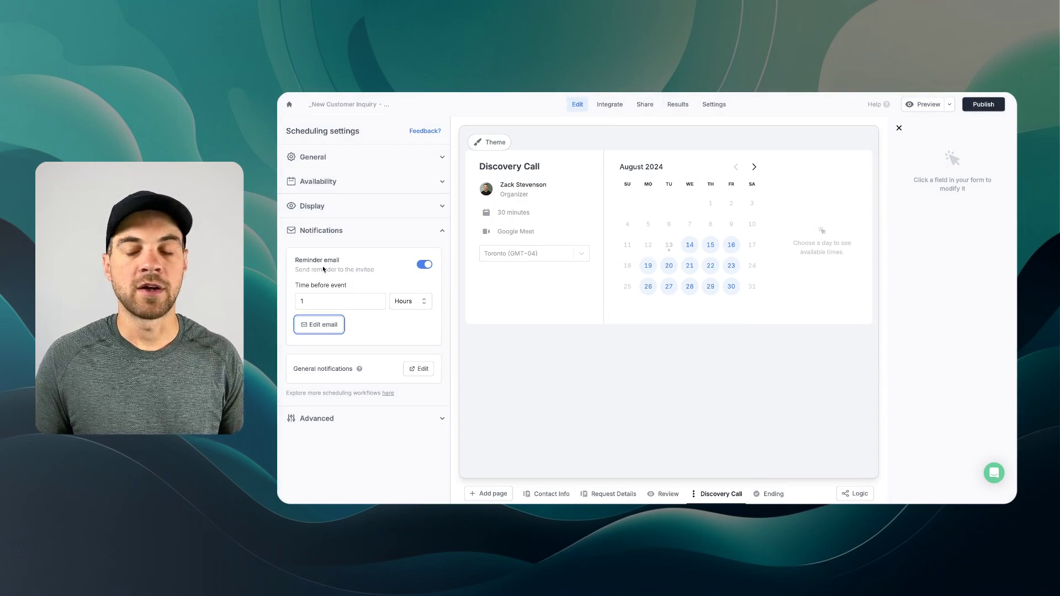
Review the form's notification settings and the Discovery Call reminder options
{"action": "left_click", "coordinate": [419, 370]}
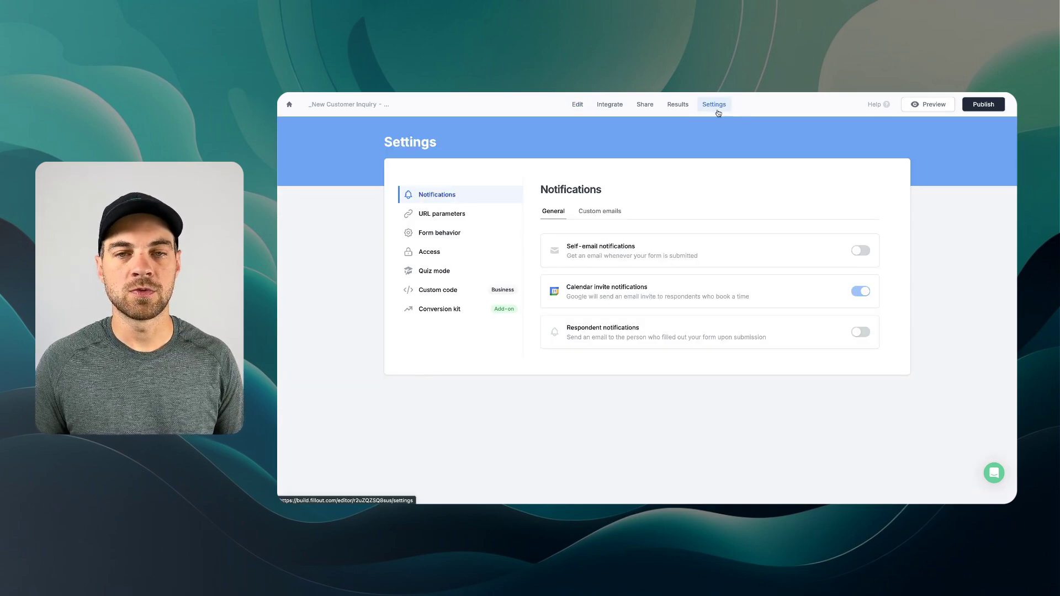
{"action": "left_click", "coordinate": [577, 105]}
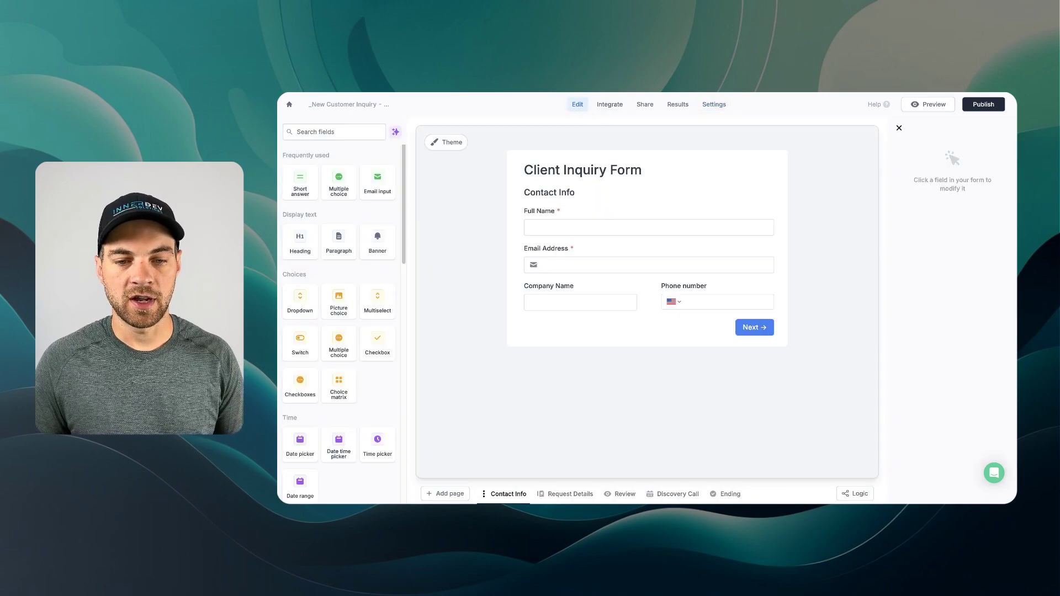
{"action": "left_click", "coordinate": [670, 497]}
{"action": "left_click", "coordinate": [359, 397]}
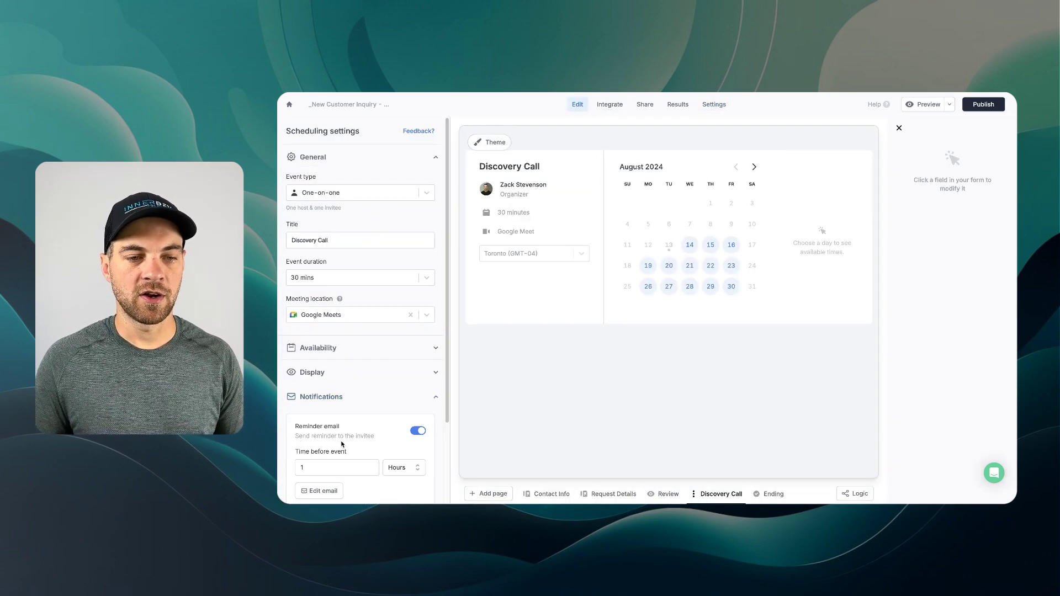
{"action": "scroll", "coordinate": [347, 437], "scroll_direction": "down", "scroll_amount": 2}
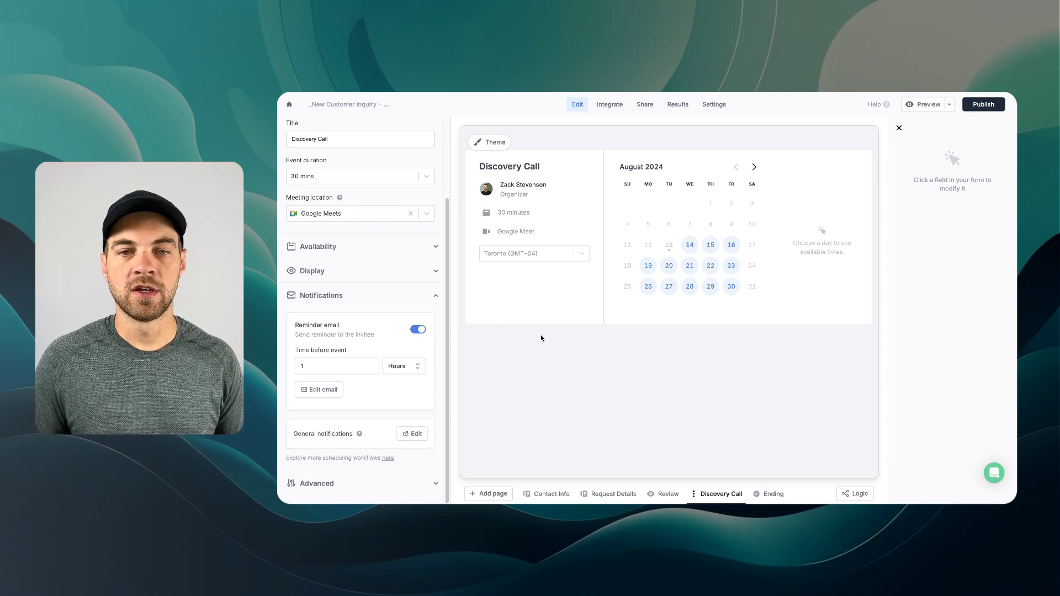
{"action": "left_click", "coordinate": [714, 105]}
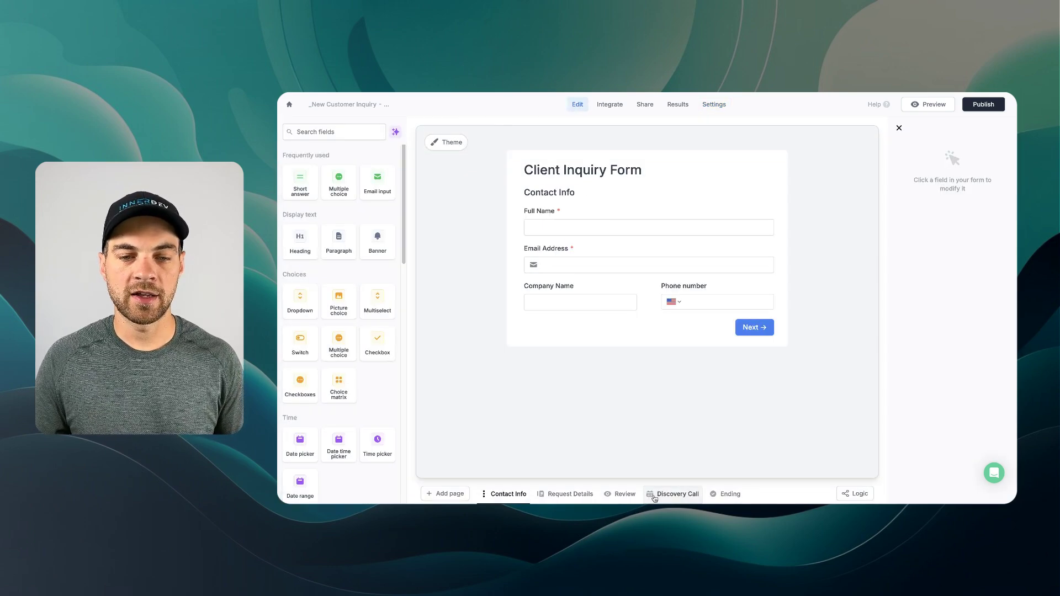
Set the Discovery Call's advanced Book event option to 'On form submission'
{"action": "left_click", "coordinate": [660, 493]}
{"action": "left_click", "coordinate": [311, 421]}
{"action": "scroll", "coordinate": [386, 376], "scroll_direction": "down", "scroll_amount": 3}
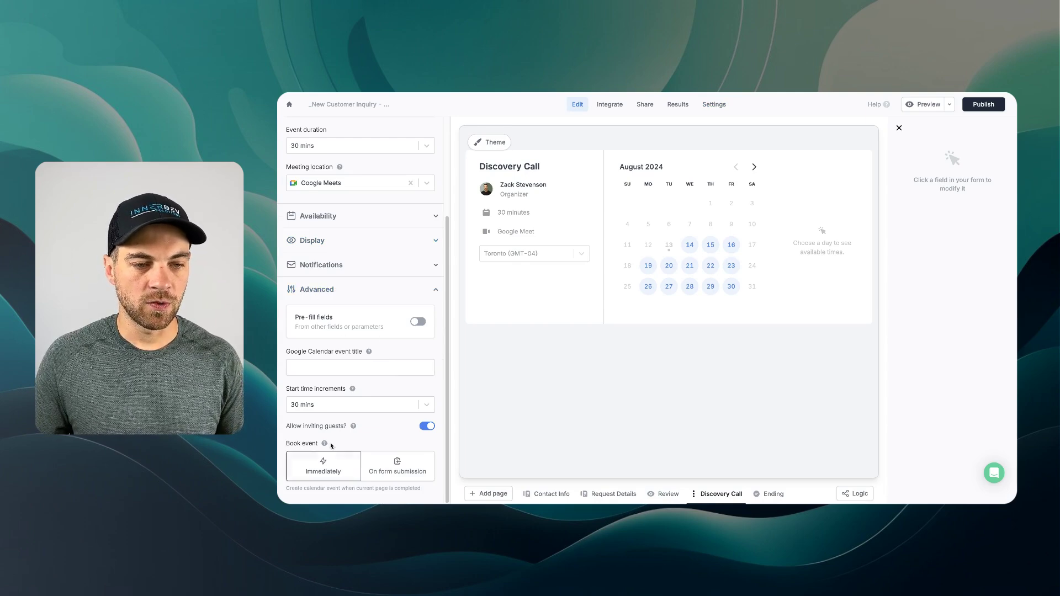
{"action": "left_click", "coordinate": [393, 469]}
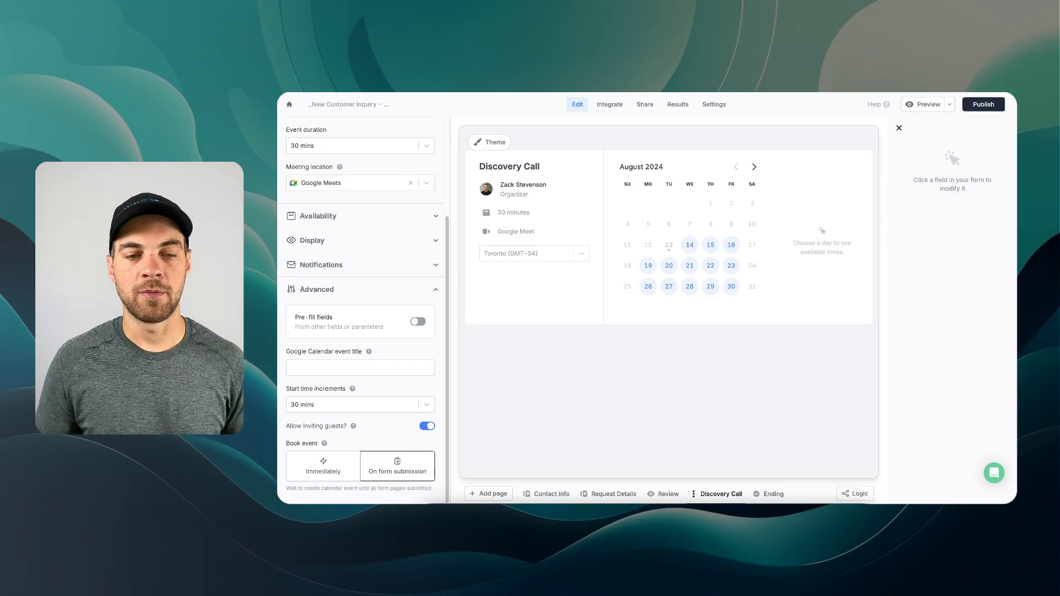
{"action": "left_click", "coordinate": [490, 494]}
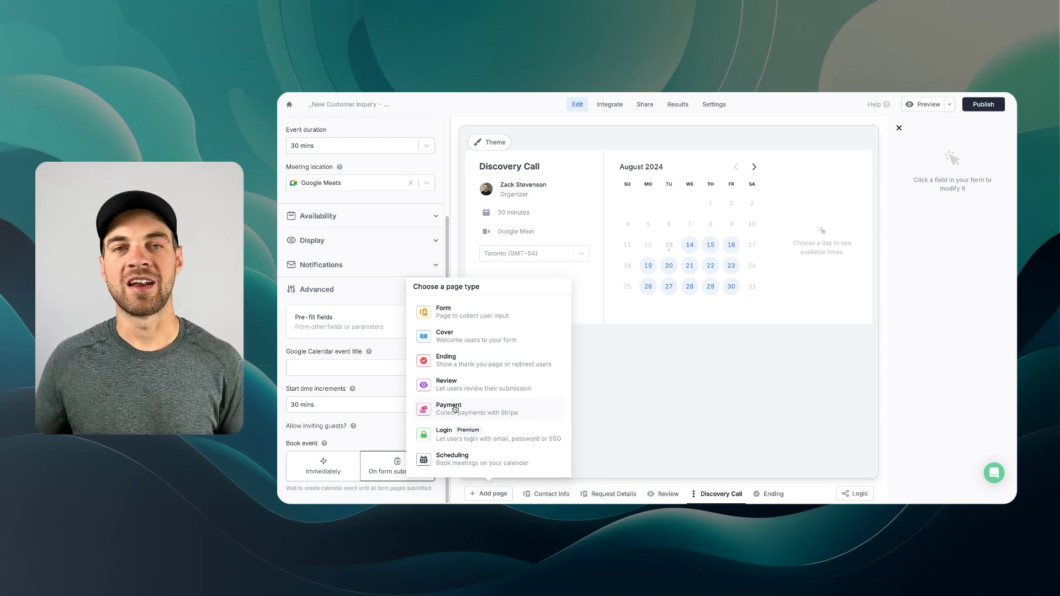
Title the Discovery Call's Google Calendar event 'Discovery Call with InnerDev -' followed by the Full Name answer
{"action": "left_click", "coordinate": [670, 397]}
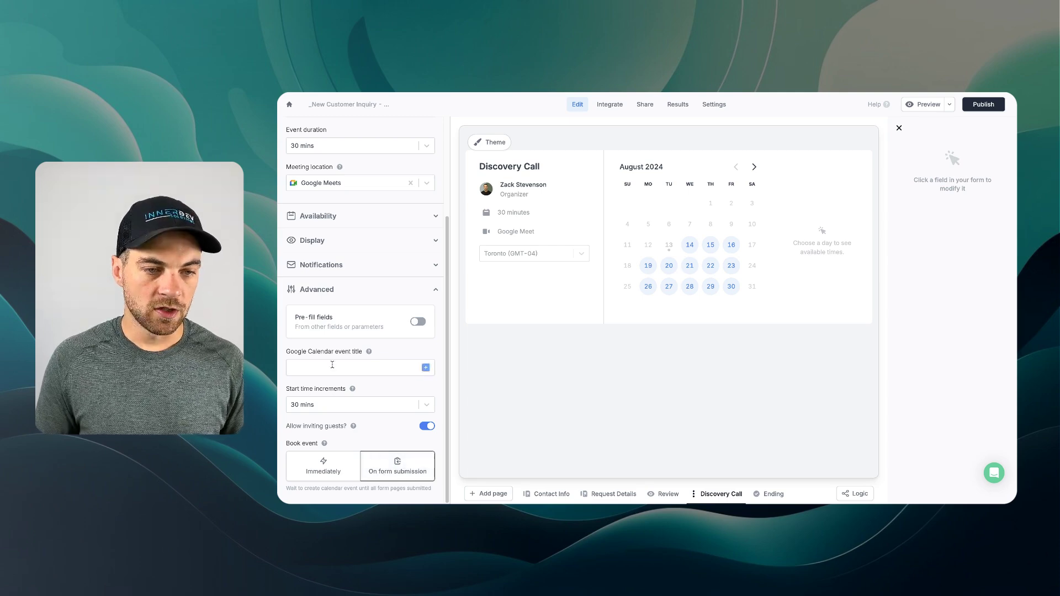
{"action": "left_click", "coordinate": [422, 367]}
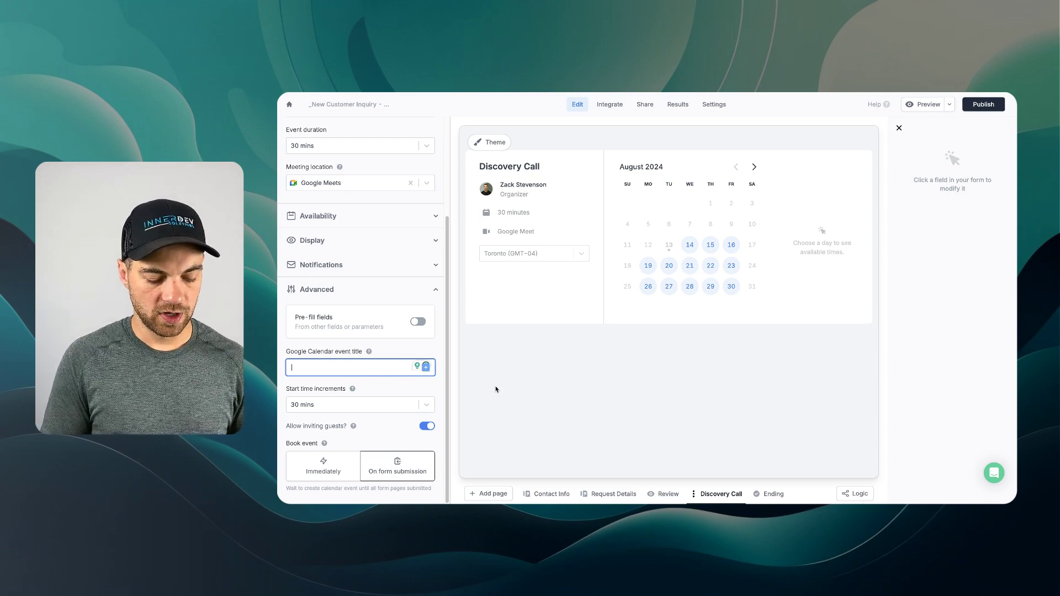
{"action": "type", "text": "Da"}
{"action": "type", "text": "iscovery Call with"}
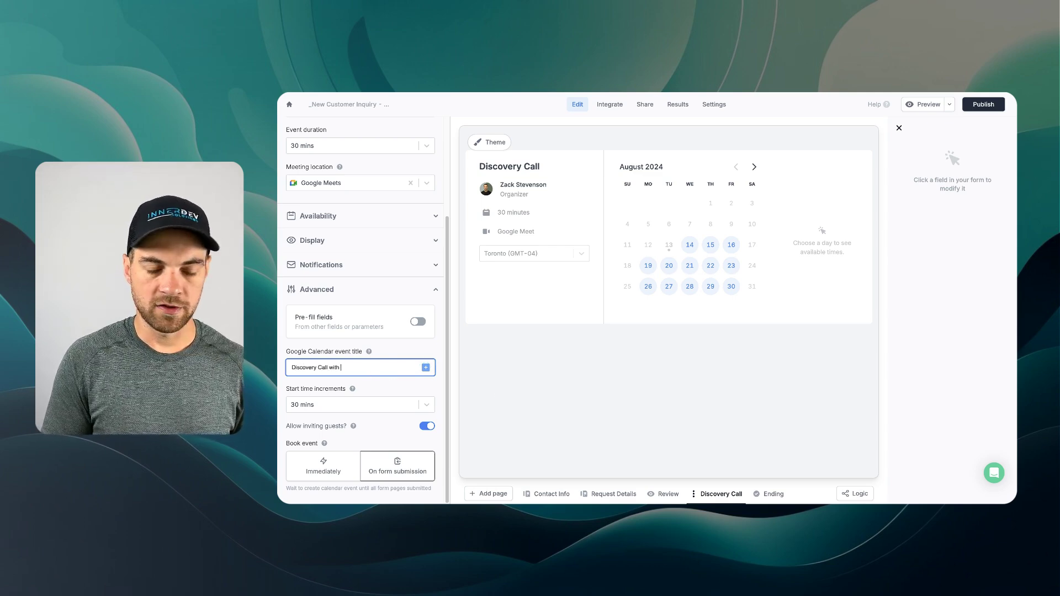
{"action": "type", "text": " InnerDev @"}
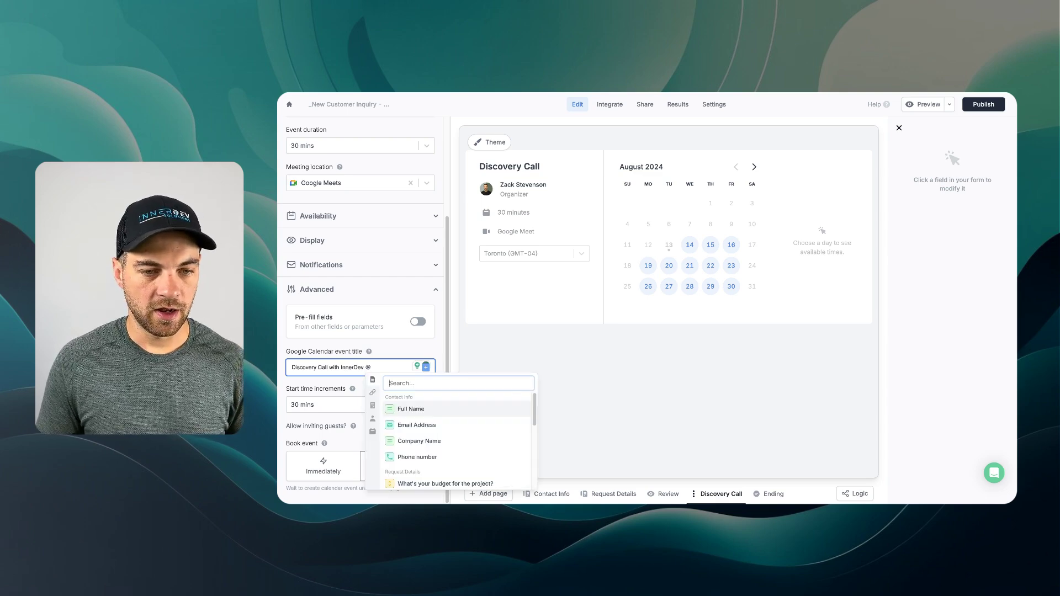
{"action": "left_click", "coordinate": [442, 408]}
{"action": "left_click", "coordinate": [358, 369]}
{"action": "type", "text": "- Full Name"}
{"action": "left_click", "coordinate": [424, 449]}
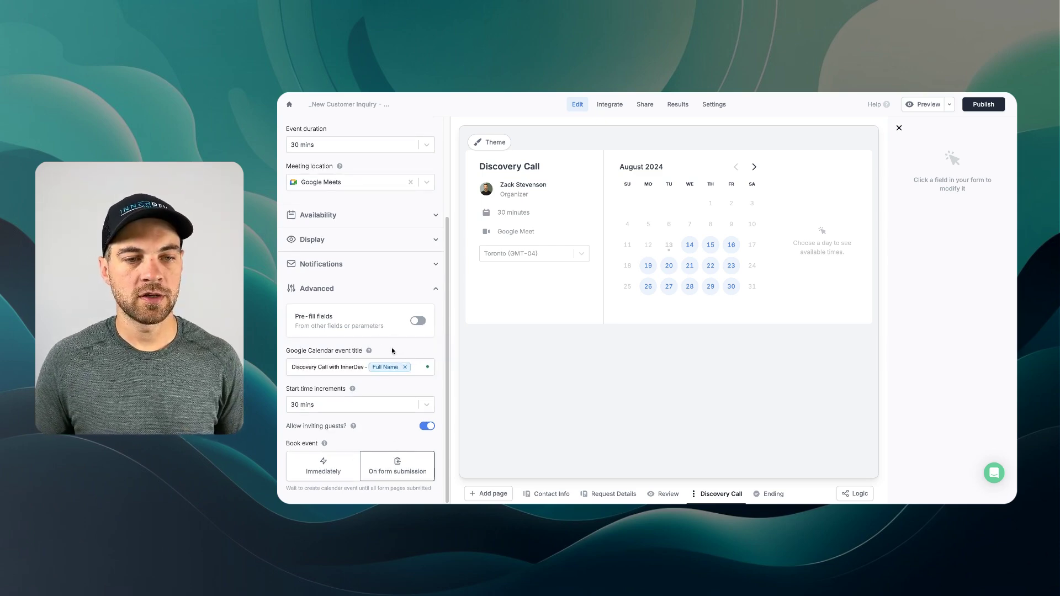
{"action": "left_click", "coordinate": [545, 367]}
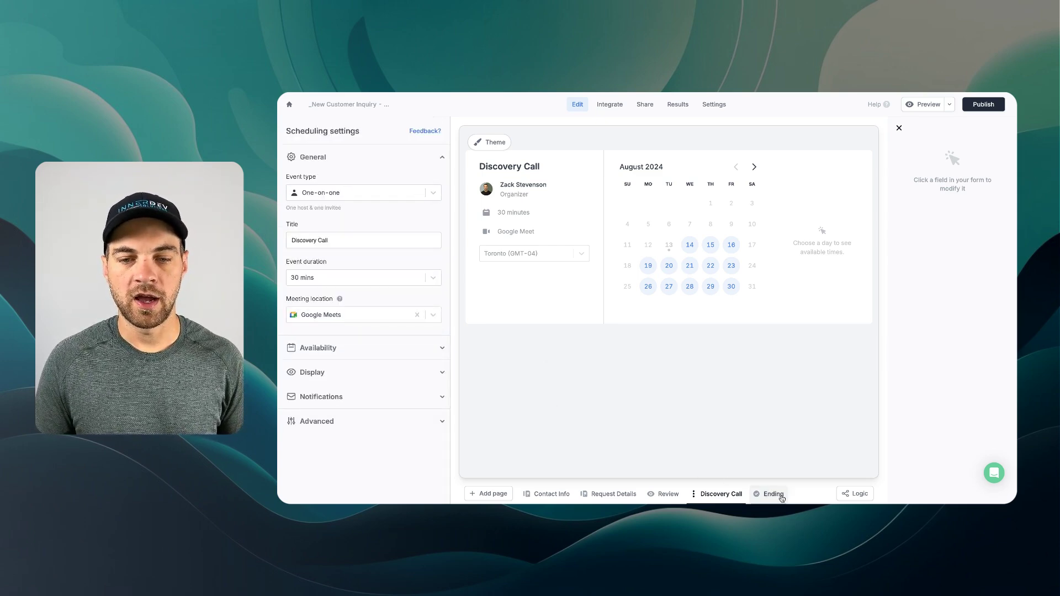
In page logic, delete the Review→Discovery Call link, move Discovery Call aside, and connect Review to Ending
{"action": "left_click", "coordinate": [854, 495]}
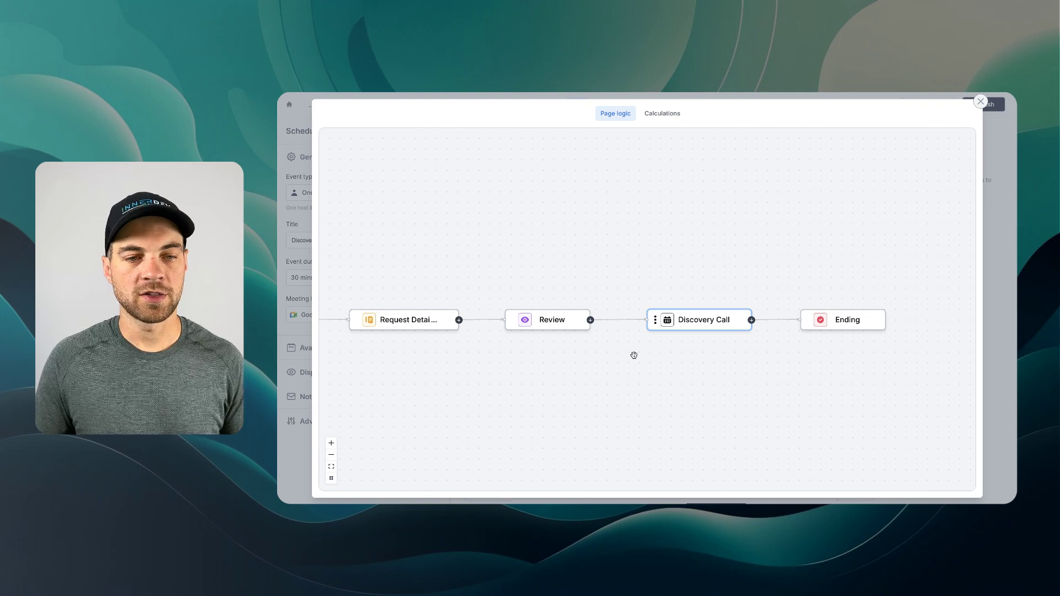
{"action": "scroll", "coordinate": [481, 321], "scroll_direction": "left", "scroll_amount": 3}
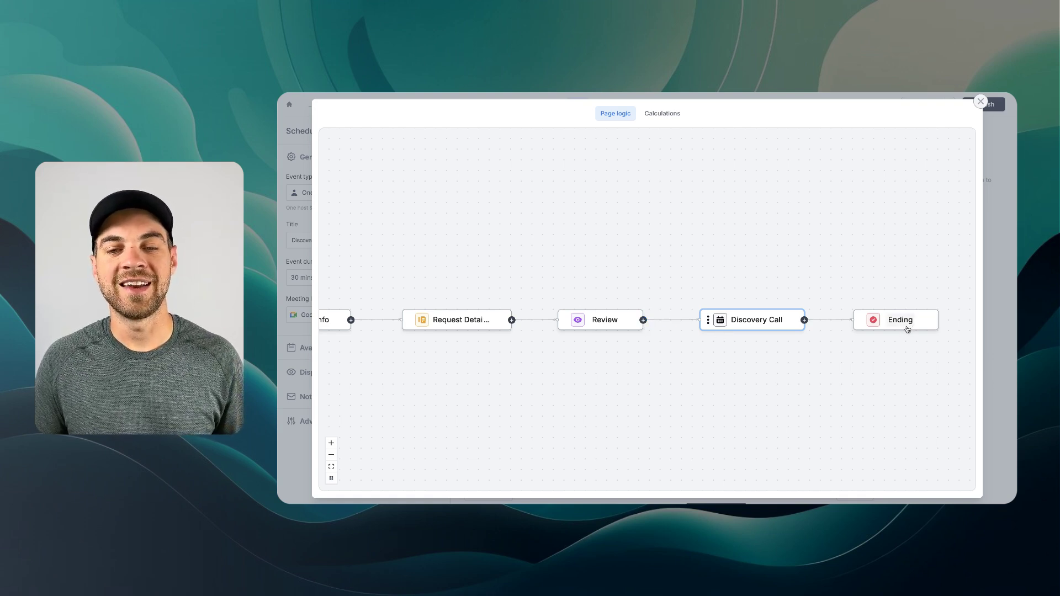
{"action": "mouse_move", "coordinate": [684, 320]}
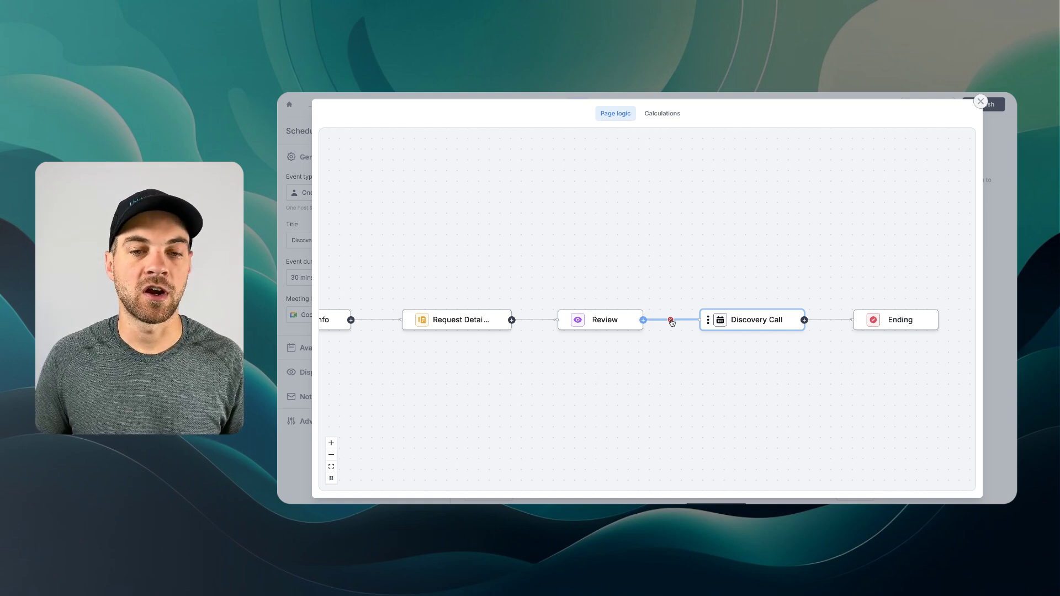
{"action": "left_click", "coordinate": [671, 321]}
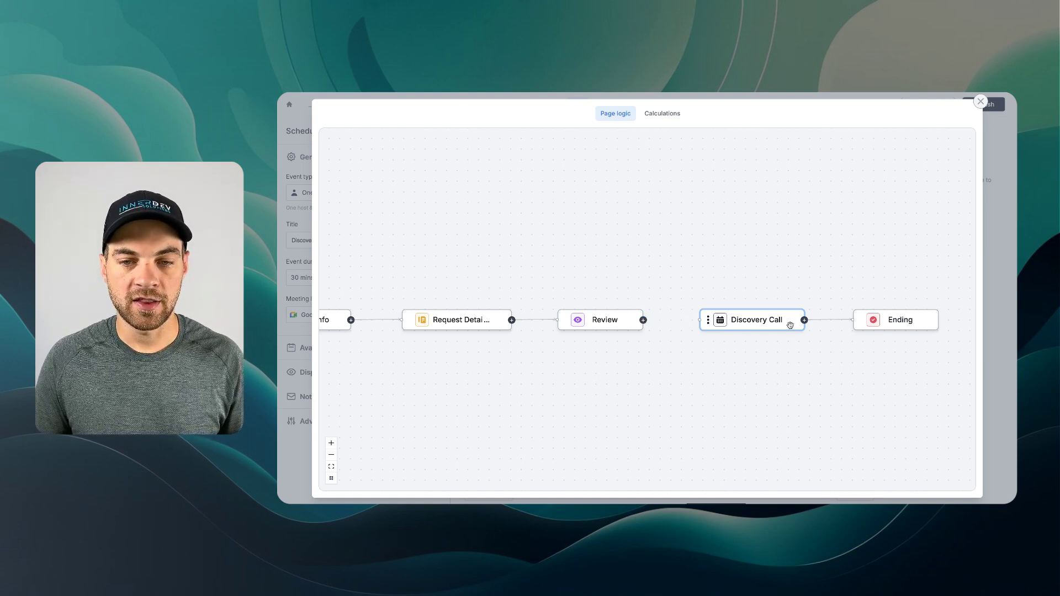
{"action": "left_click_drag", "start_coordinate": [791, 325], "coordinate": [791, 384]}
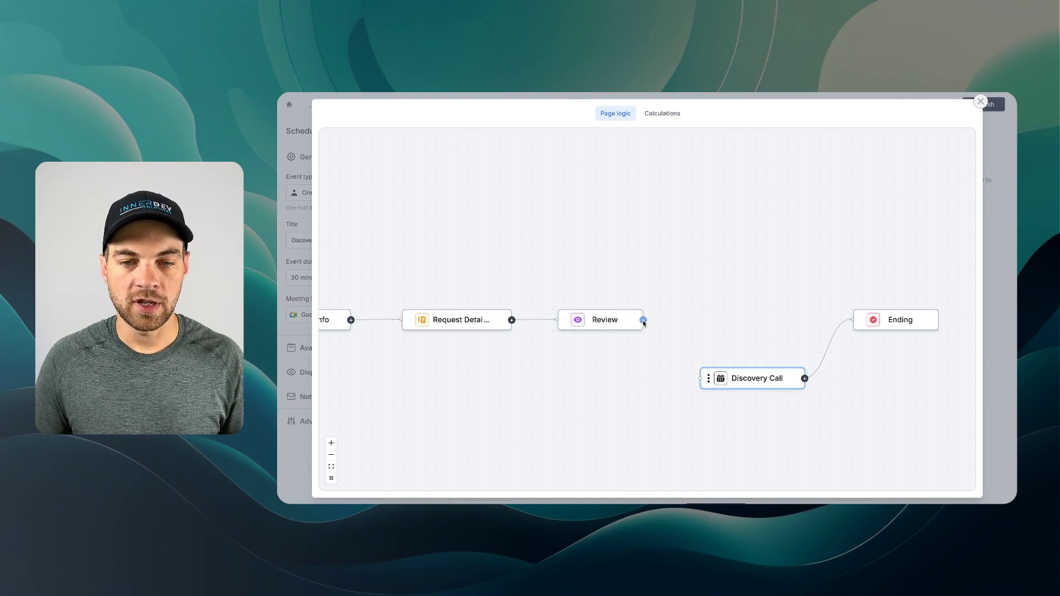
{"action": "left_click_drag", "start_coordinate": [643, 320], "coordinate": [851, 326]}
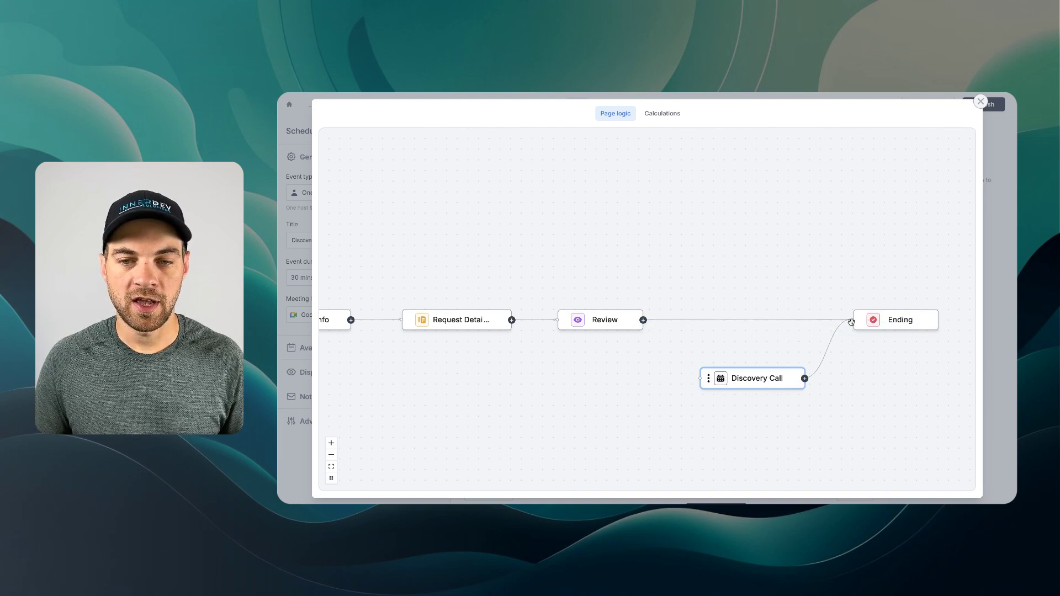
Draw a branch from Review to Discovery Call with the condition budget equals $5001 - $10,000
{"action": "left_click", "coordinate": [623, 322]}
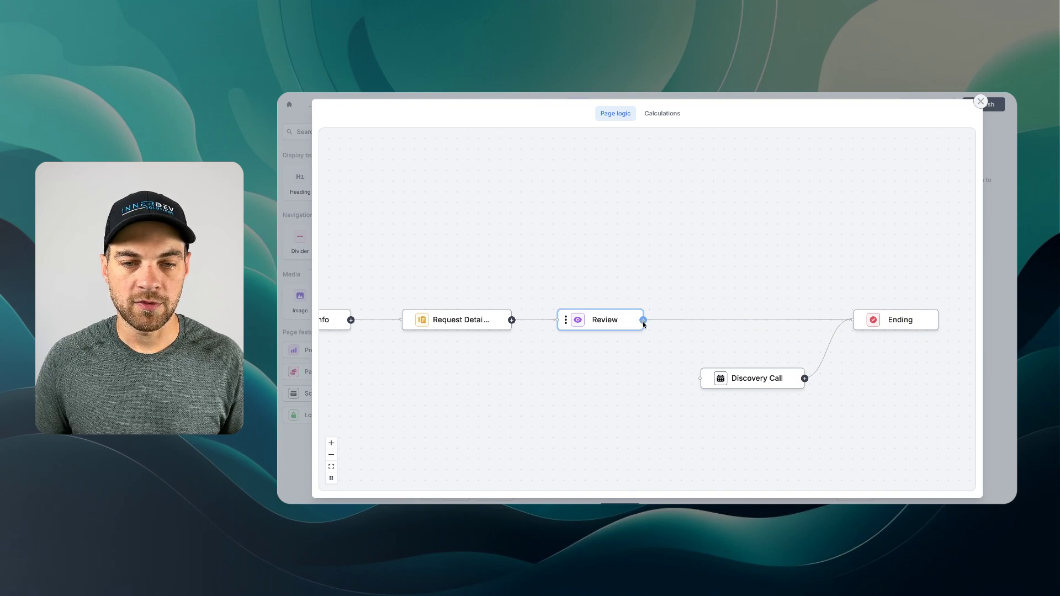
{"action": "left_click", "coordinate": [643, 321]}
{"action": "left_click_drag", "start_coordinate": [643, 323], "coordinate": [699, 384]}
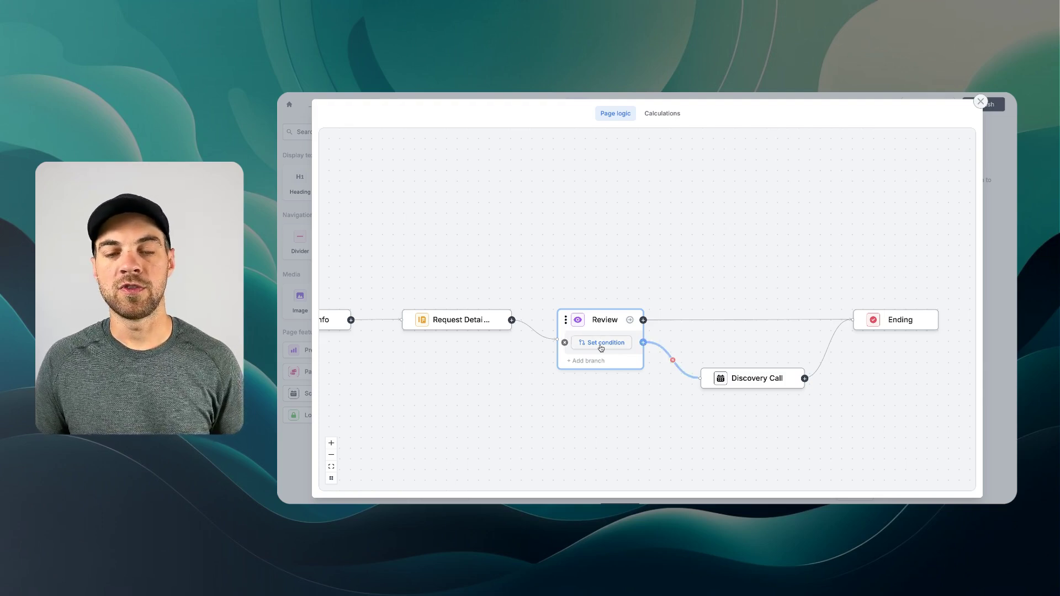
{"action": "left_click", "coordinate": [602, 348]}
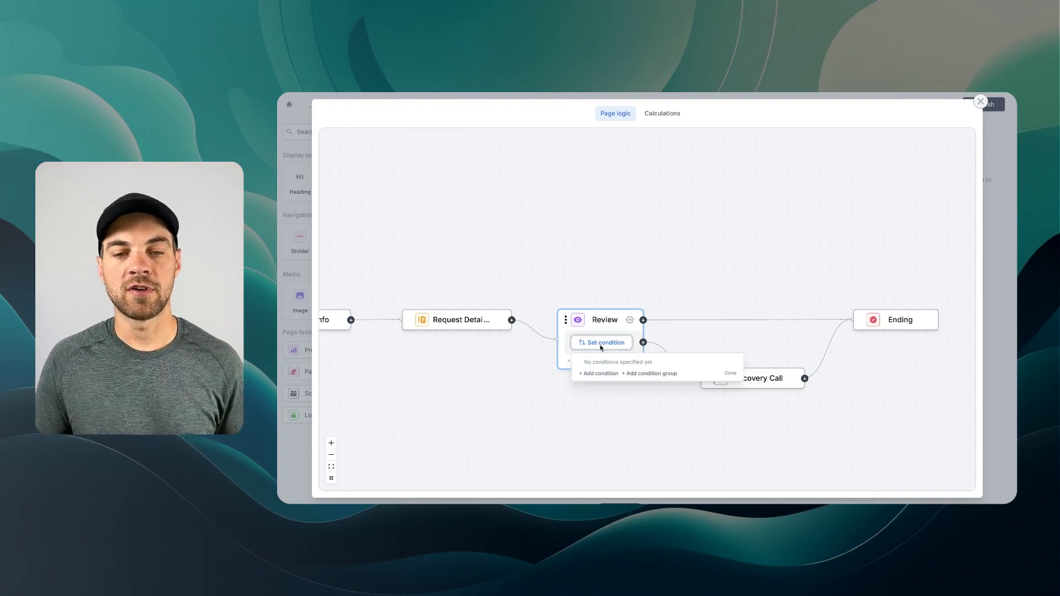
{"action": "left_click", "coordinate": [598, 376]}
{"action": "left_click", "coordinate": [607, 369]}
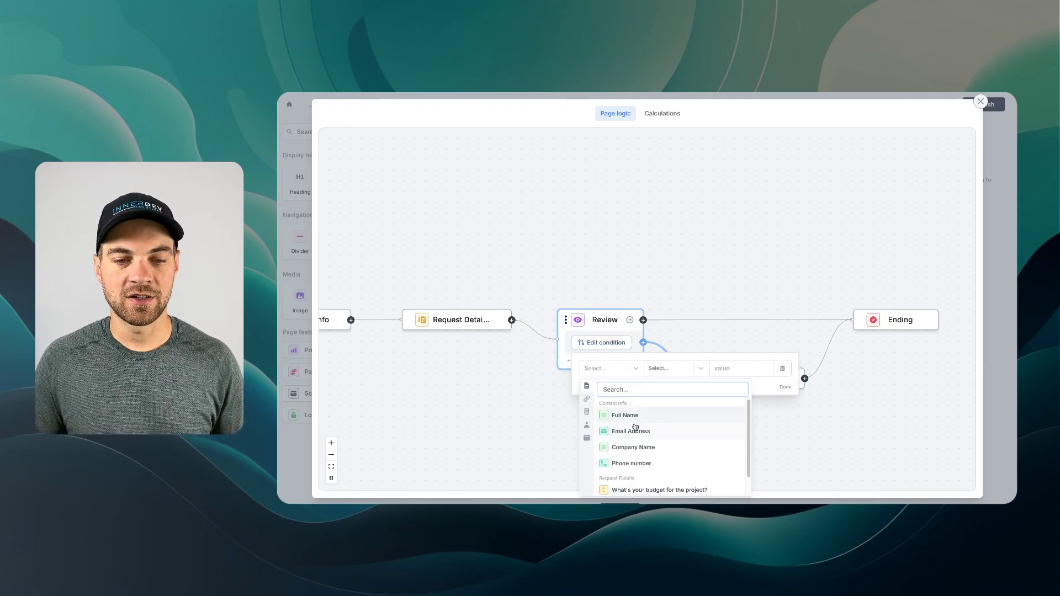
{"action": "left_click", "coordinate": [656, 483]}
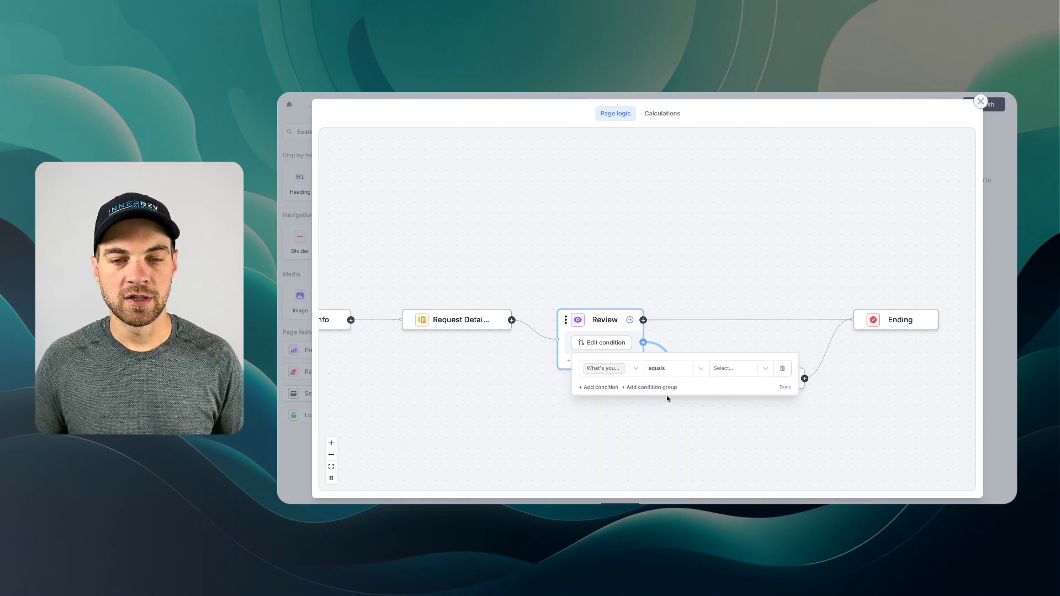
{"action": "left_click", "coordinate": [735, 369]}
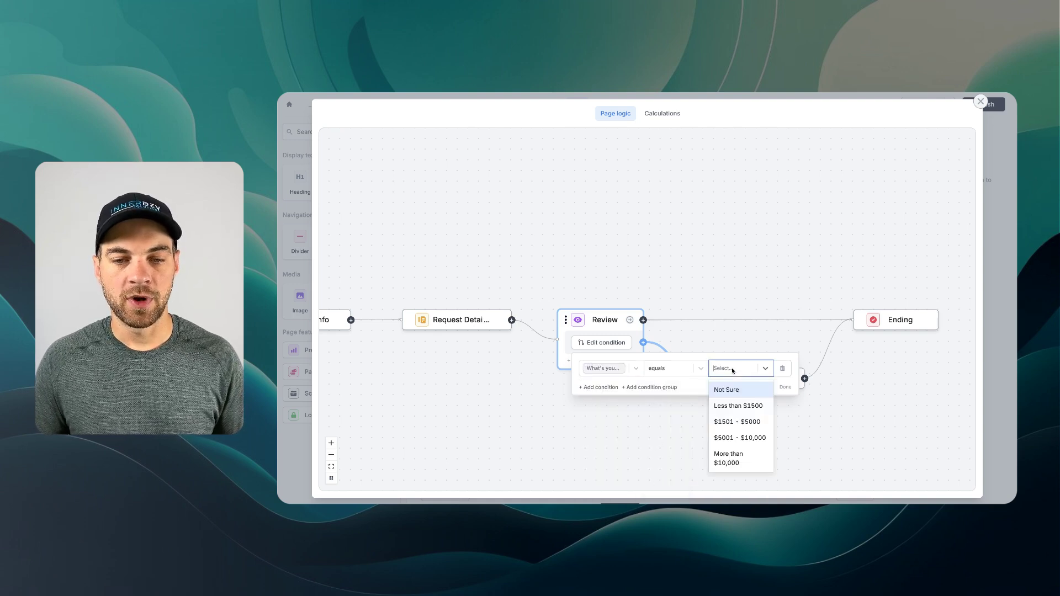
{"action": "left_click", "coordinate": [758, 437]}
Add an OR condition for budget equals More than $10,000 and confirm the branch
{"action": "left_click", "coordinate": [601, 388]}
{"action": "left_click", "coordinate": [649, 393]}
{"action": "left_click", "coordinate": [600, 368]}
{"action": "left_click", "coordinate": [589, 408]}
{"action": "left_click", "coordinate": [657, 391]}
{"action": "scroll", "coordinate": [670, 348], "scroll_direction": "down", "scroll_amount": 1}
{"action": "left_click", "coordinate": [670, 351]}
{"action": "left_click", "coordinate": [762, 393]}
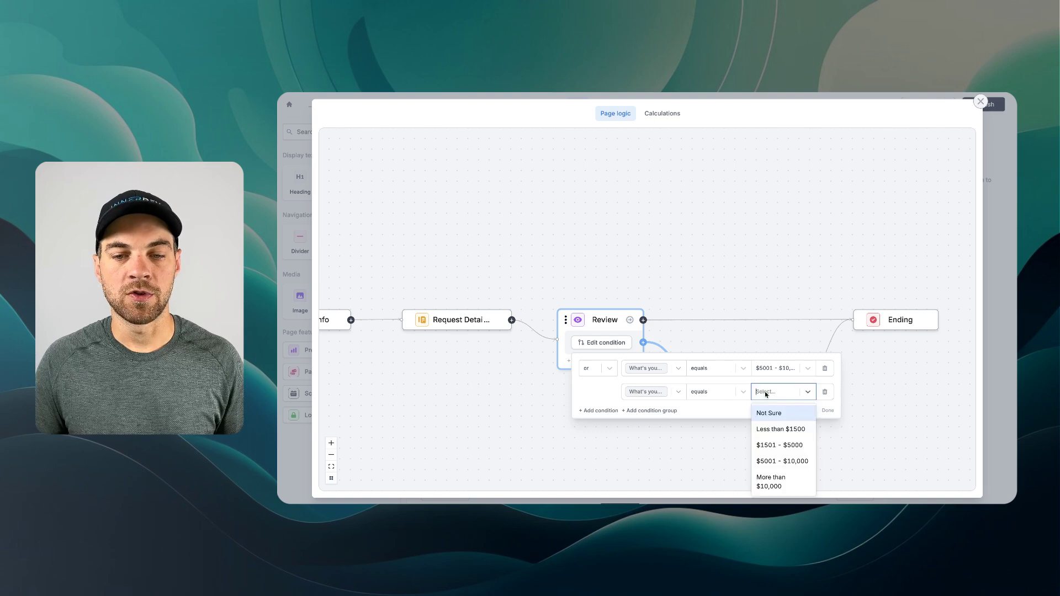
{"action": "left_click", "coordinate": [786, 489]}
{"action": "left_click", "coordinate": [826, 412]}
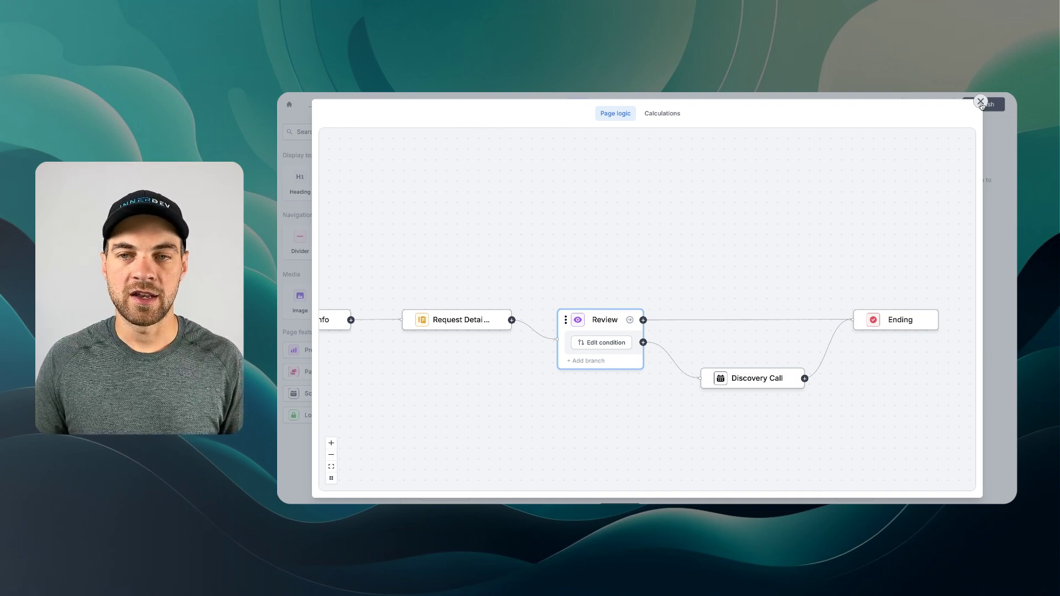
Close page logic, go to Integrate's workflow templates, and start a new blank workflow
{"action": "left_click", "coordinate": [980, 104]}
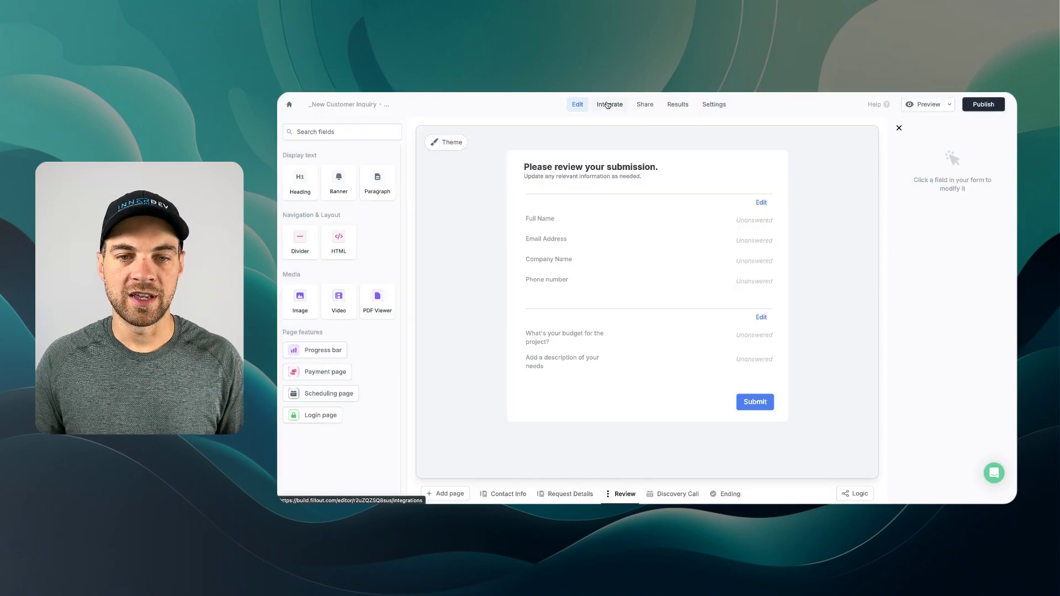
{"action": "left_click", "coordinate": [610, 103]}
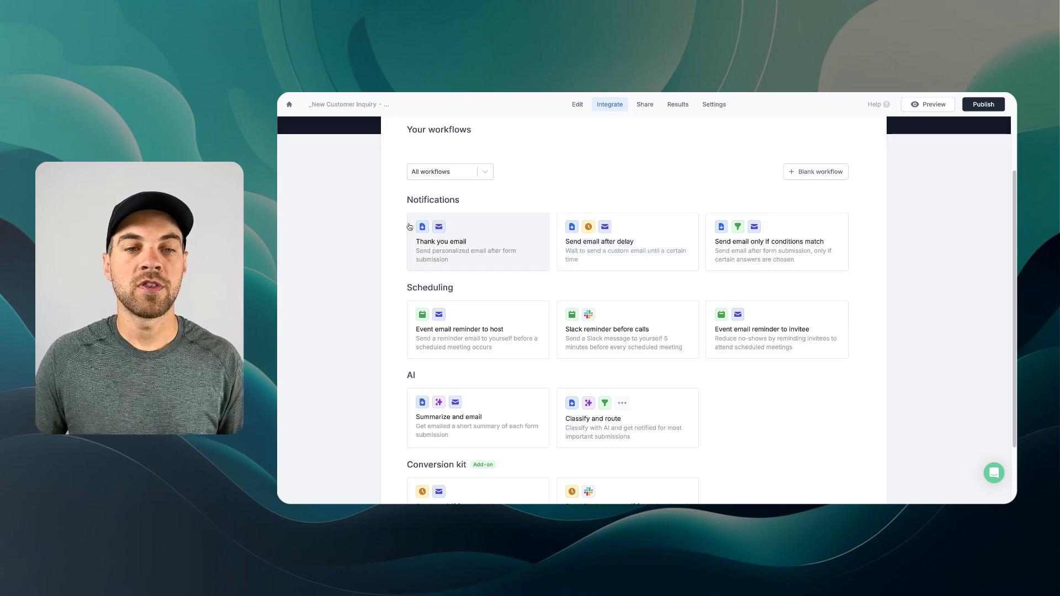
{"action": "left_click_drag", "start_coordinate": [406, 201], "coordinate": [503, 205]}
{"action": "left_click", "coordinate": [508, 205]}
{"action": "scroll", "coordinate": [475, 205], "scroll_direction": "down", "scroll_amount": 1}
{"action": "scroll", "coordinate": [753, 373], "scroll_direction": "down", "scroll_amount": 1}
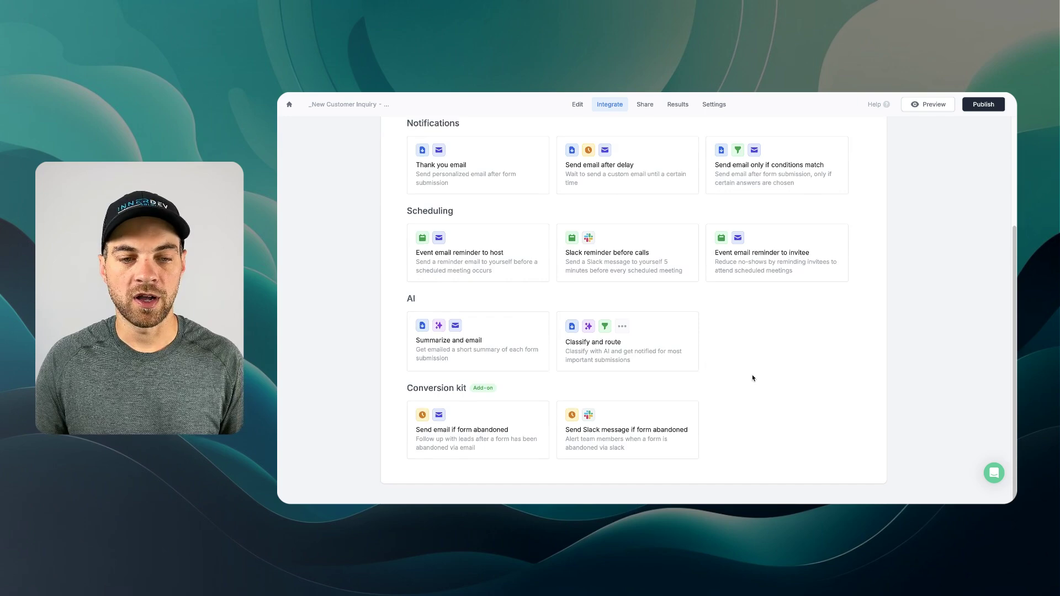
{"action": "scroll", "coordinate": [759, 359], "scroll_direction": "up", "scroll_amount": 3}
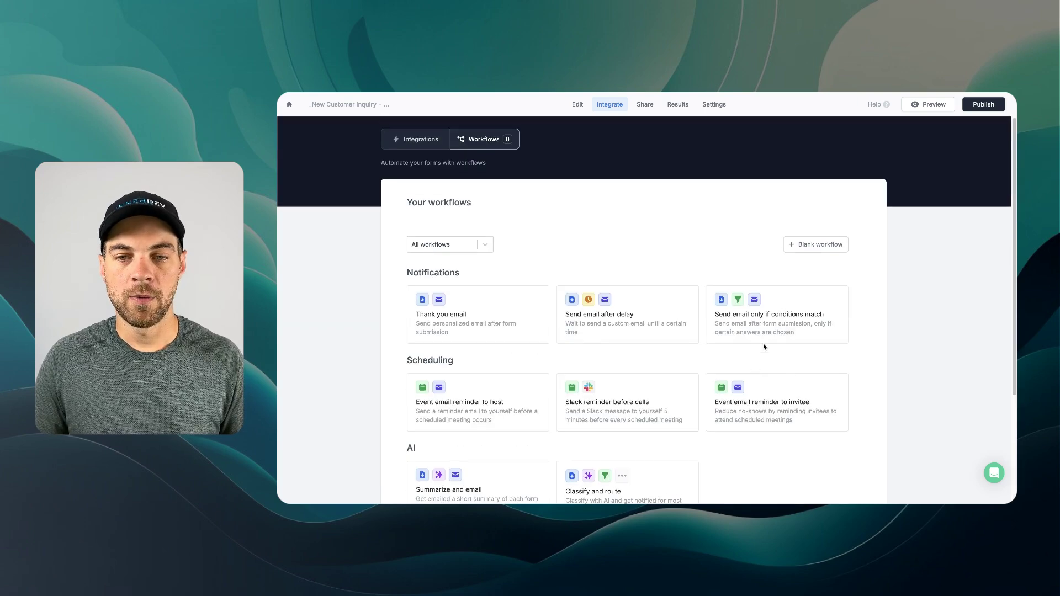
{"action": "left_click", "coordinate": [811, 250]}
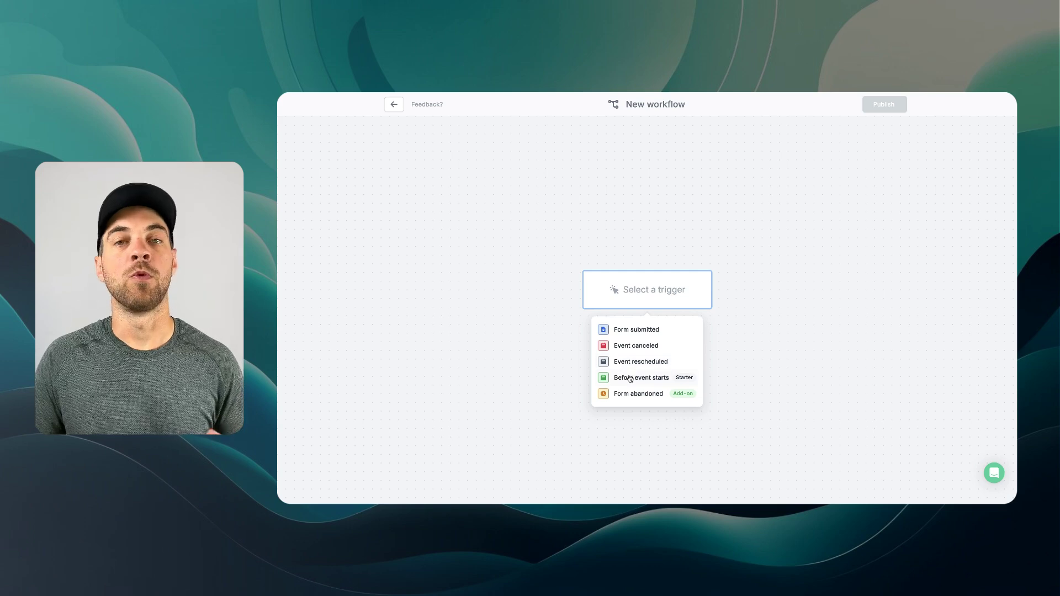
Trigger the workflow on Form submitted and add an AI action step
{"action": "left_click", "coordinate": [650, 334]}
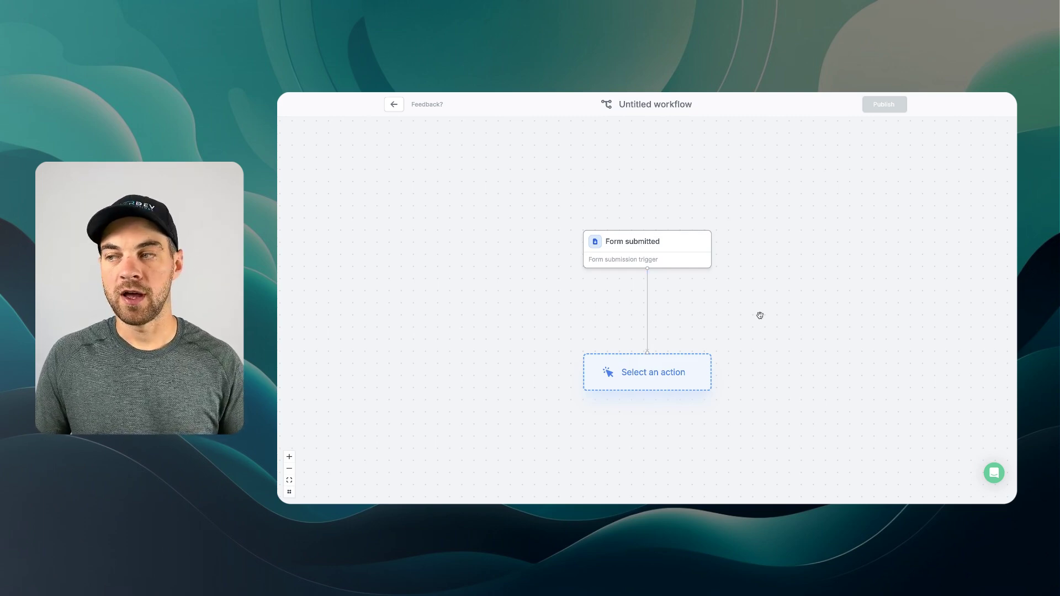
{"action": "left_click", "coordinate": [691, 372]}
{"action": "left_click", "coordinate": [643, 206]}
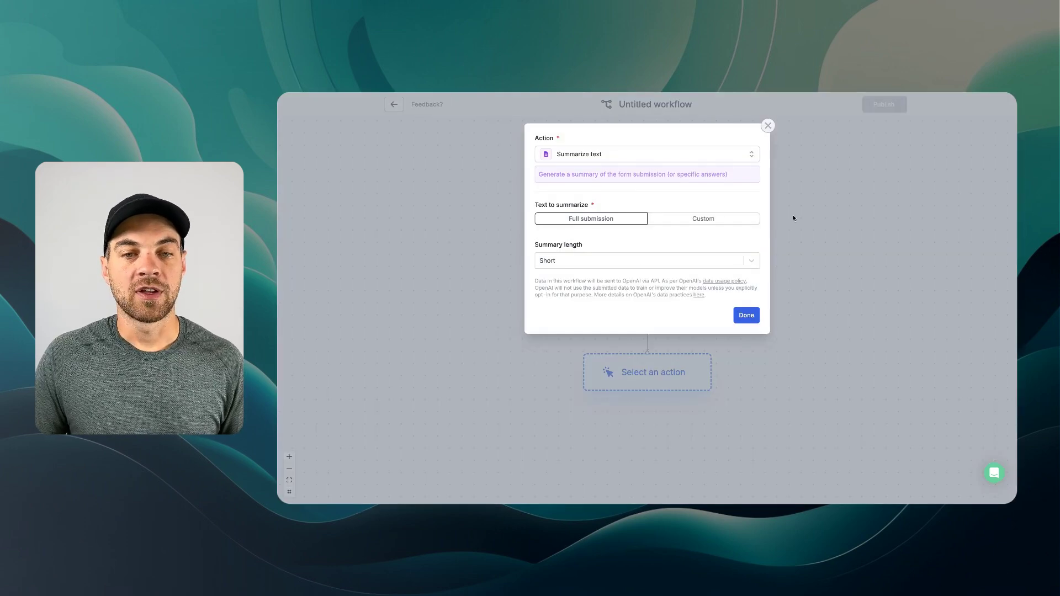
Set the AI action to Summarize text on the full submission at Medium length
{"action": "left_click", "coordinate": [611, 158]}
{"action": "left_click", "coordinate": [629, 173]}
{"action": "left_click", "coordinate": [674, 260]}
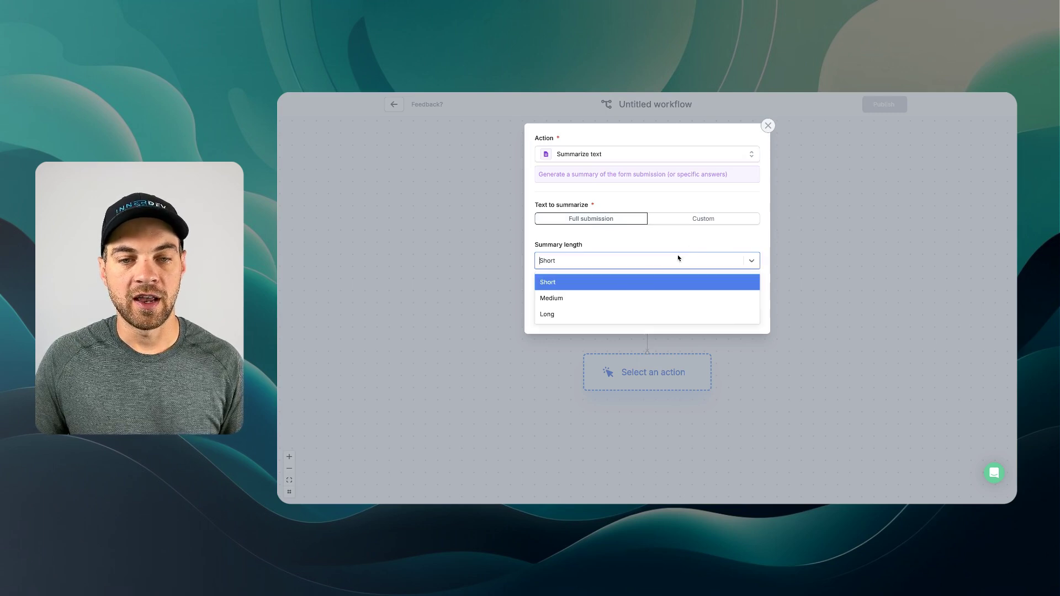
{"action": "left_click", "coordinate": [603, 299]}
{"action": "left_click", "coordinate": [703, 220]}
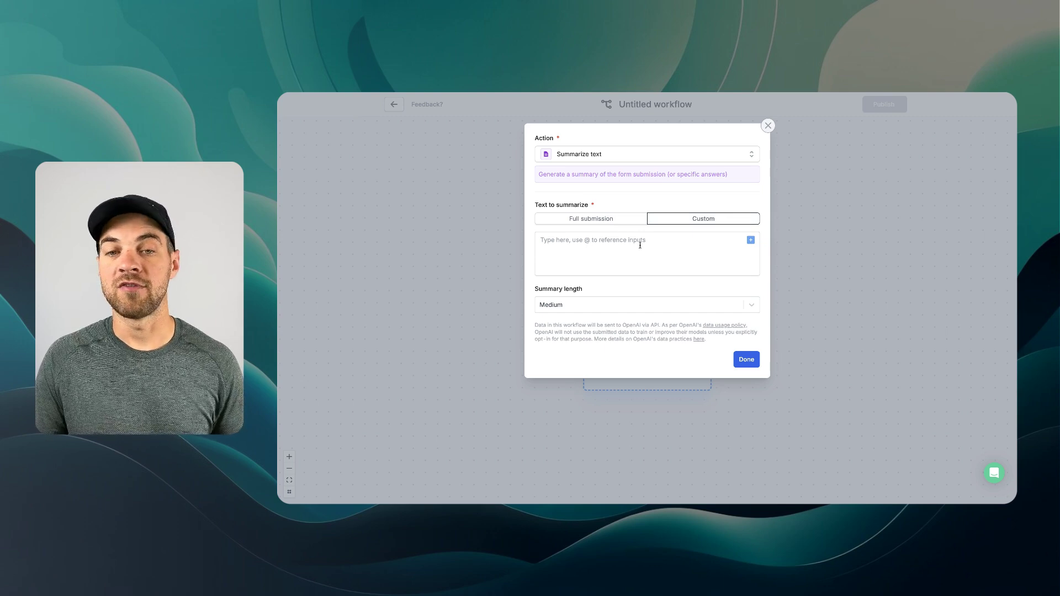
{"action": "left_click", "coordinate": [593, 220]}
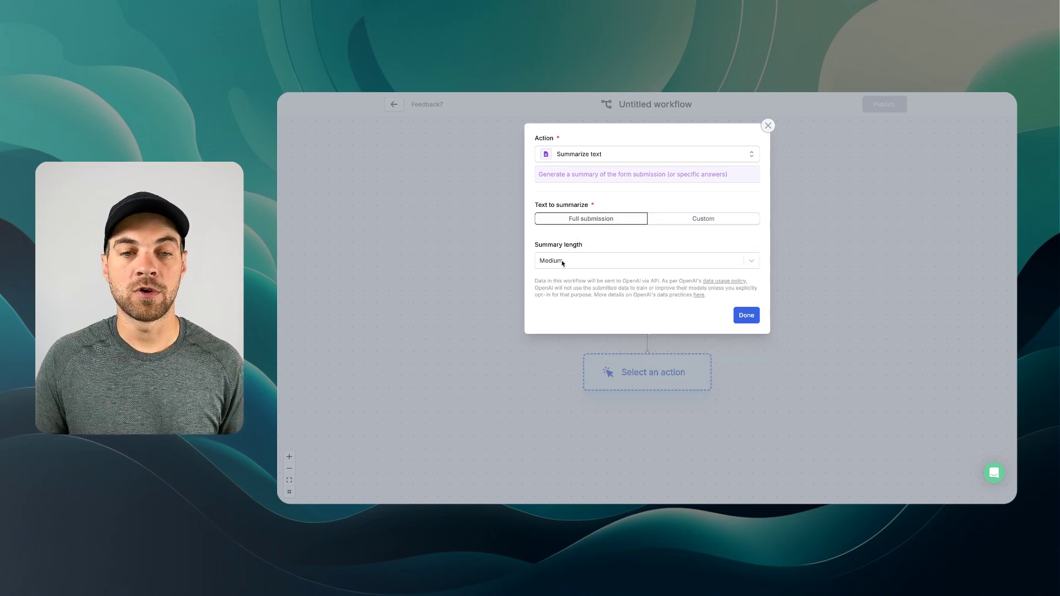
{"action": "left_click", "coordinate": [572, 263]}
{"action": "left_click", "coordinate": [572, 298]}
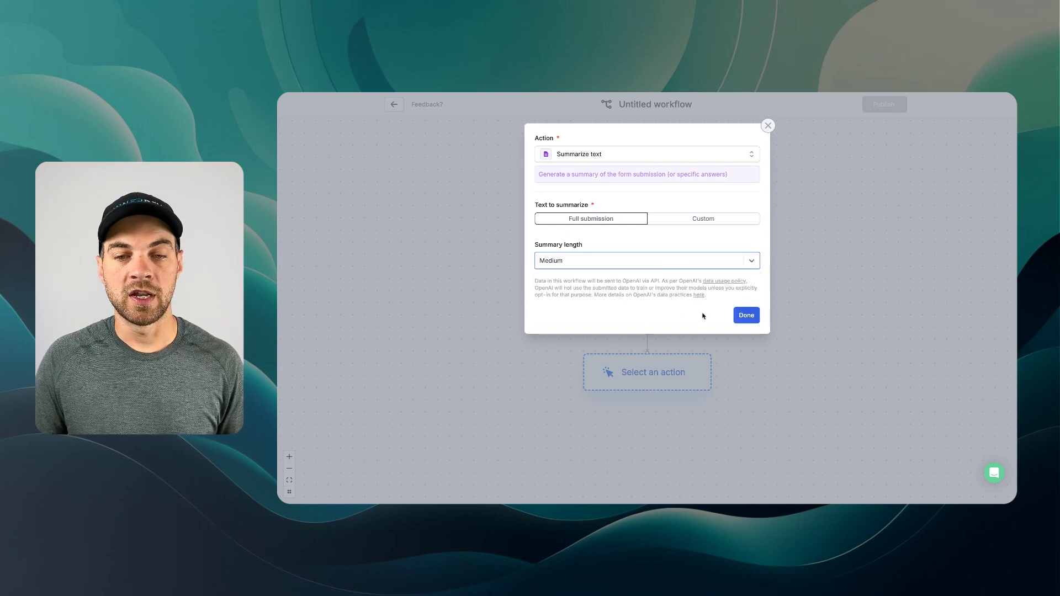
Save the AI step, then add a Slack step posting a custom message to #leads
{"action": "left_click", "coordinate": [746, 316]}
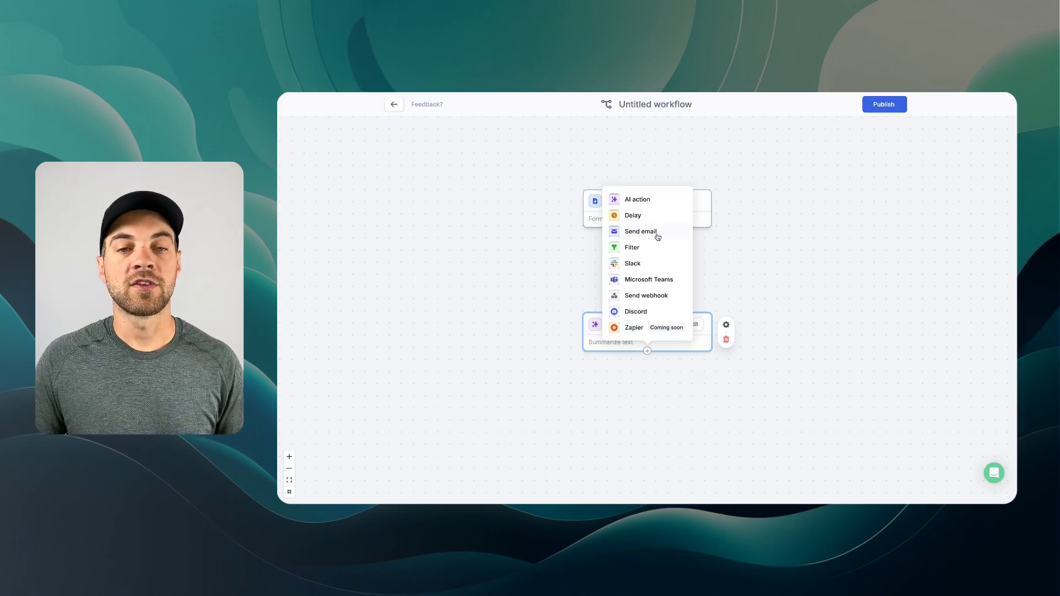
{"action": "left_click", "coordinate": [631, 267]}
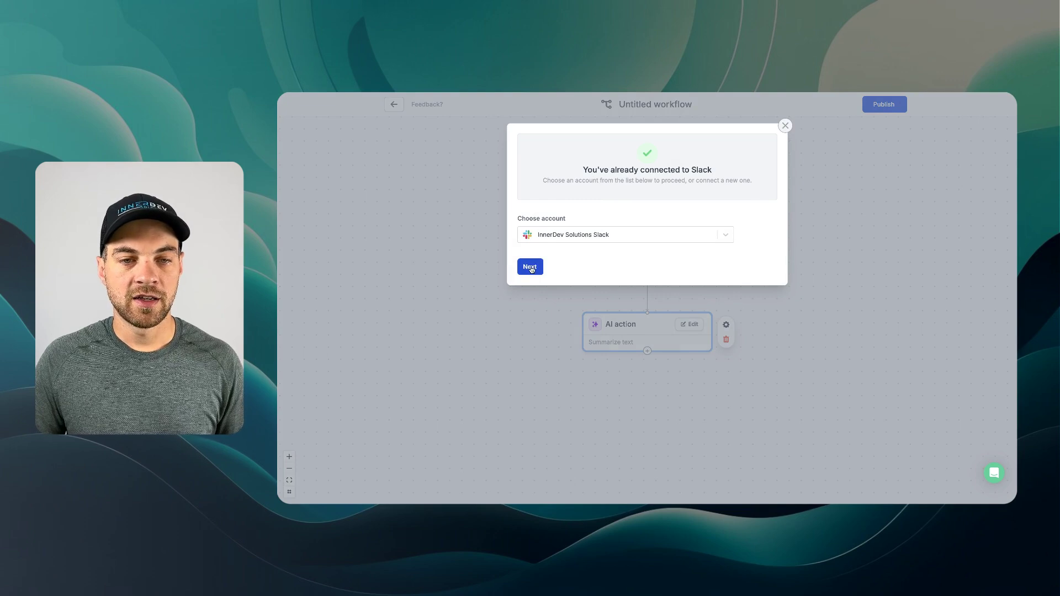
{"action": "left_click", "coordinate": [530, 269]}
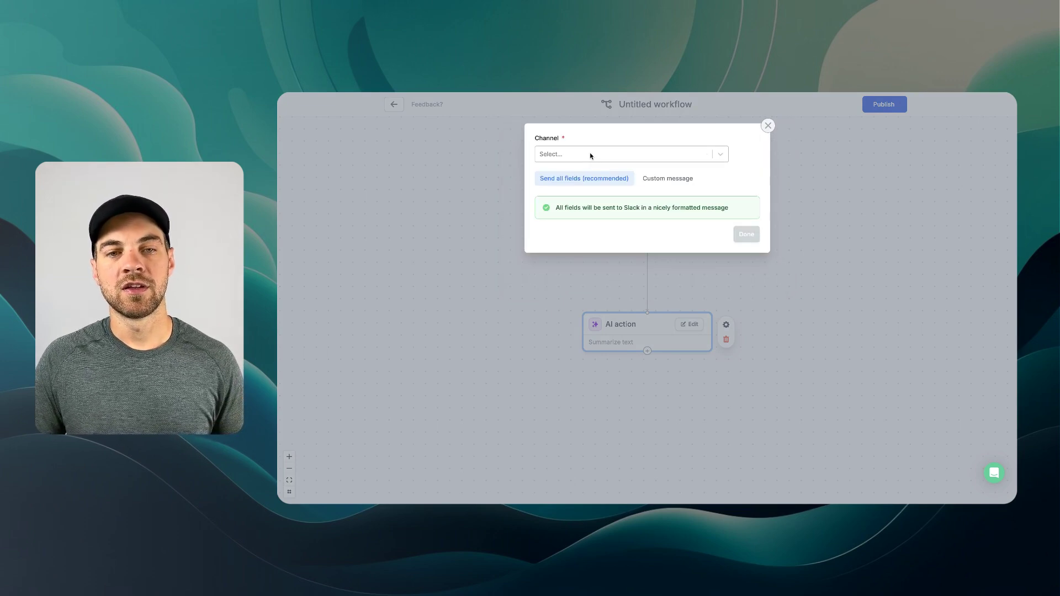
{"action": "left_click", "coordinate": [668, 178]}
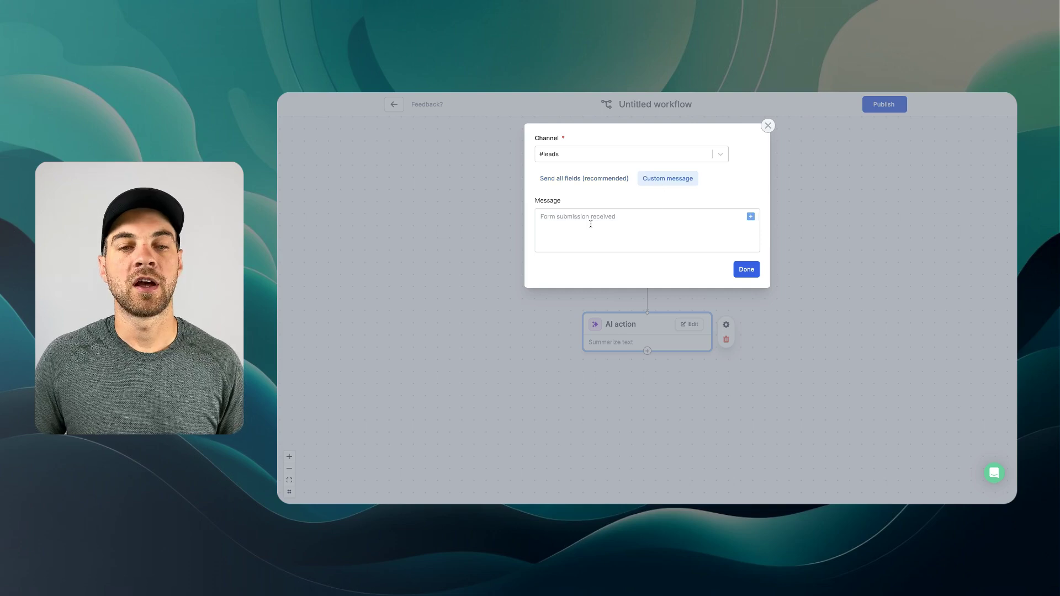
{"action": "left_click", "coordinate": [610, 224]}
Write the message labels Name:, Email:, Company: and Summary: on separate lines
{"action": "type", "text": "Name"}
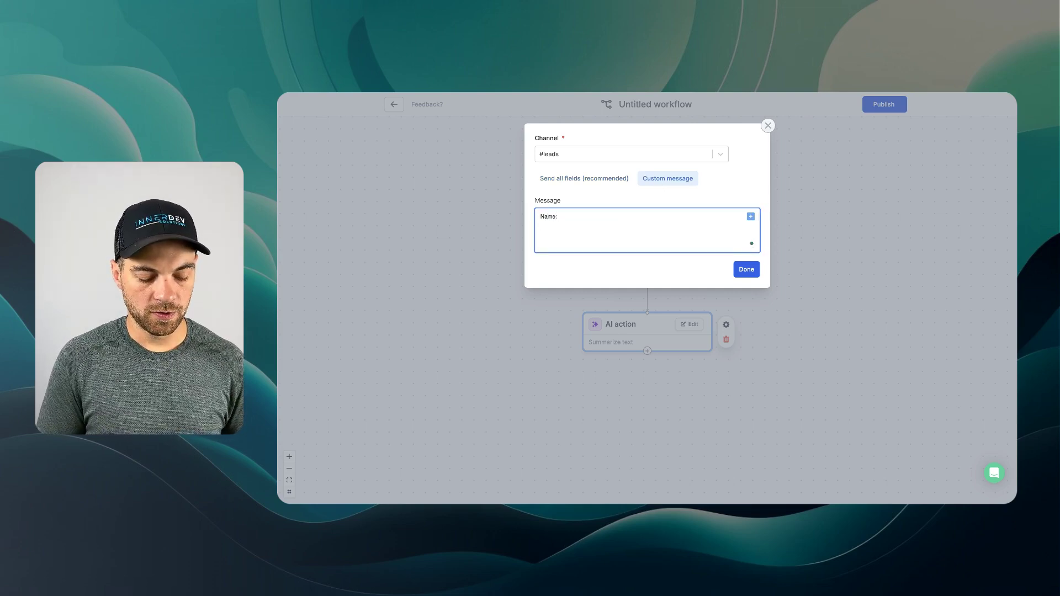
{"action": "type", "text": ":"}
{"action": "key", "text": "Return"}
{"action": "type", "text": "Email:"}
{"action": "key", "text": "Return"}
{"action": "type", "text": "Company:"}
{"action": "key", "text": "Return"}
{"action": "key", "text": "Return"}
{"action": "type", "text": "Descrip"}
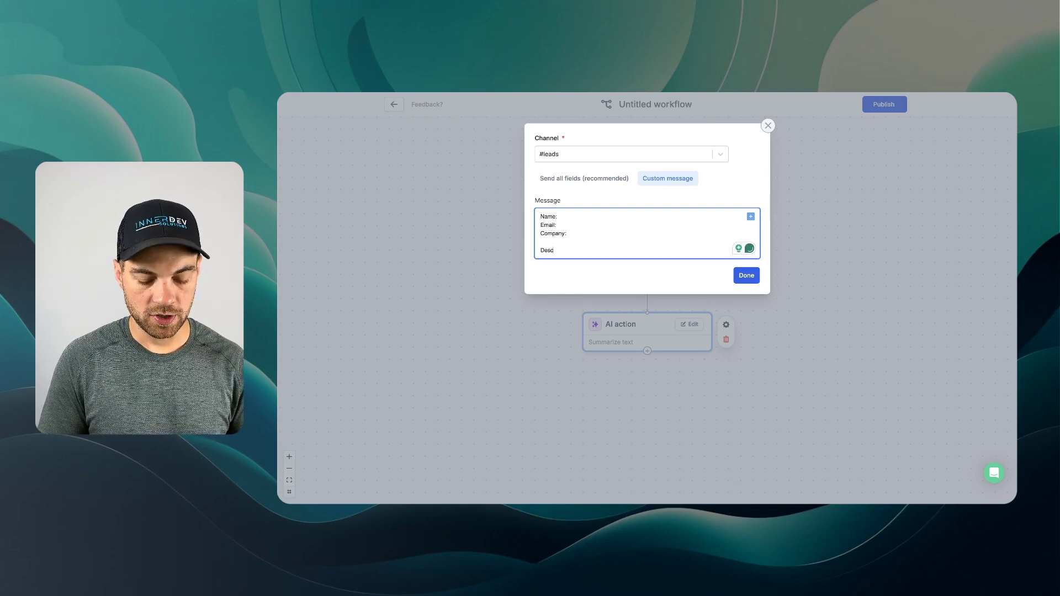
{"action": "key", "text": "BackSpace"}
{"action": "key", "text": "BackSpace"}
{"action": "key", "text": "BackSpace"}
{"action": "key", "text": "BackSpace"}
{"action": "key", "text": "BackSpace"}
{"action": "type", "text": "Summary:"}
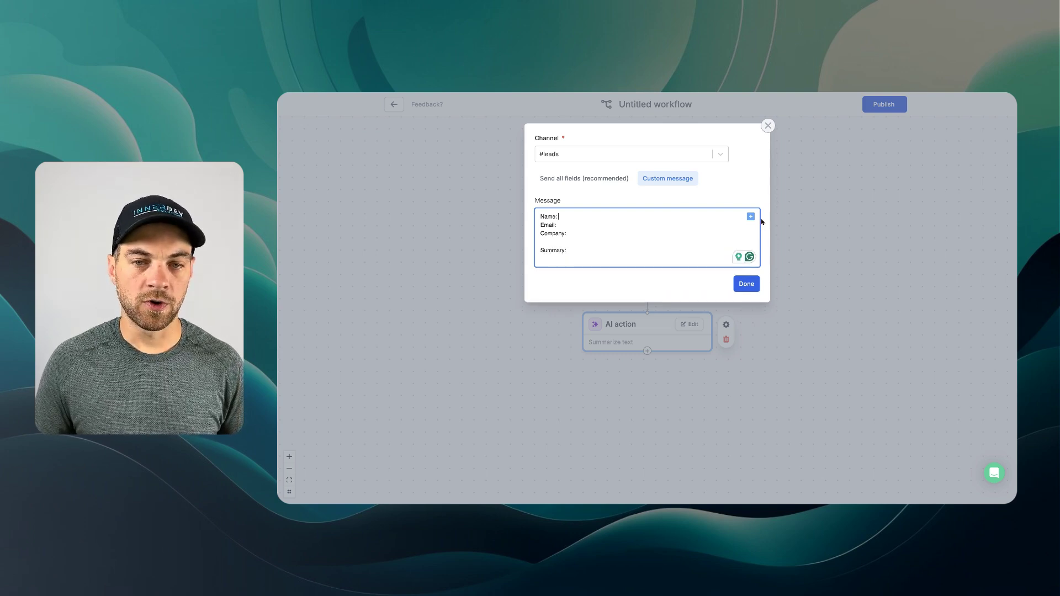
Insert Full Name, Email Address, Company Name and the AI Summary after their labels and save
{"action": "left_click", "coordinate": [613, 217]}
{"action": "type", "text": "@"}
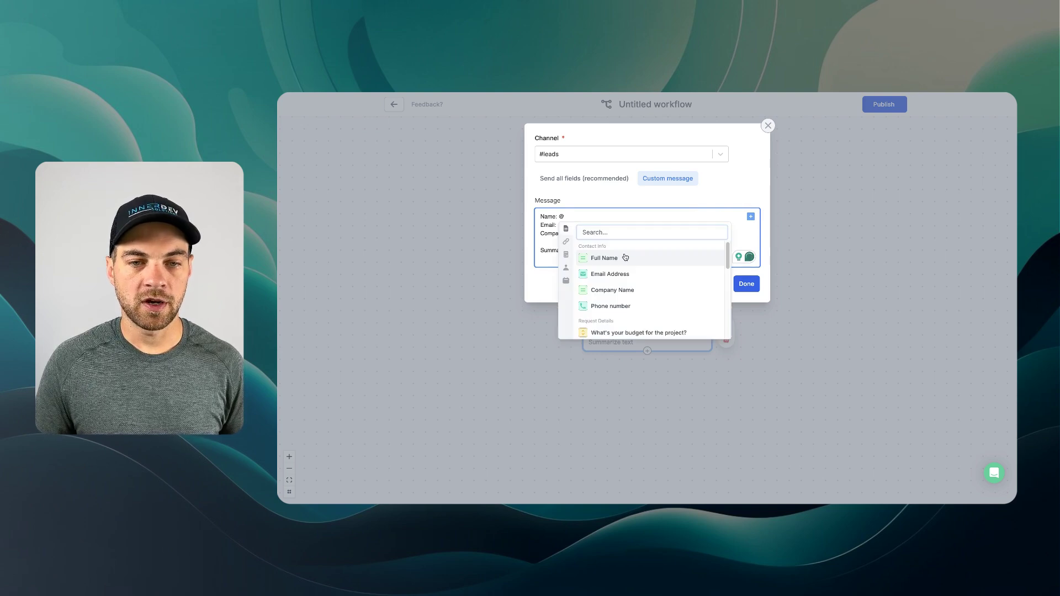
{"action": "left_click", "coordinate": [623, 255]}
{"action": "left_click", "coordinate": [584, 226]}
{"action": "type", "text": "@"}
{"action": "key", "text": "Down"}
{"action": "key", "text": "Return"}
{"action": "left_click", "coordinate": [594, 235]}
{"action": "type", "text": "@"}
{"action": "key", "text": "Down"}
{"action": "key", "text": "Down"}
{"action": "key", "text": "Return"}
{"action": "left_click", "coordinate": [600, 259]}
{"action": "type", "text": "@"}
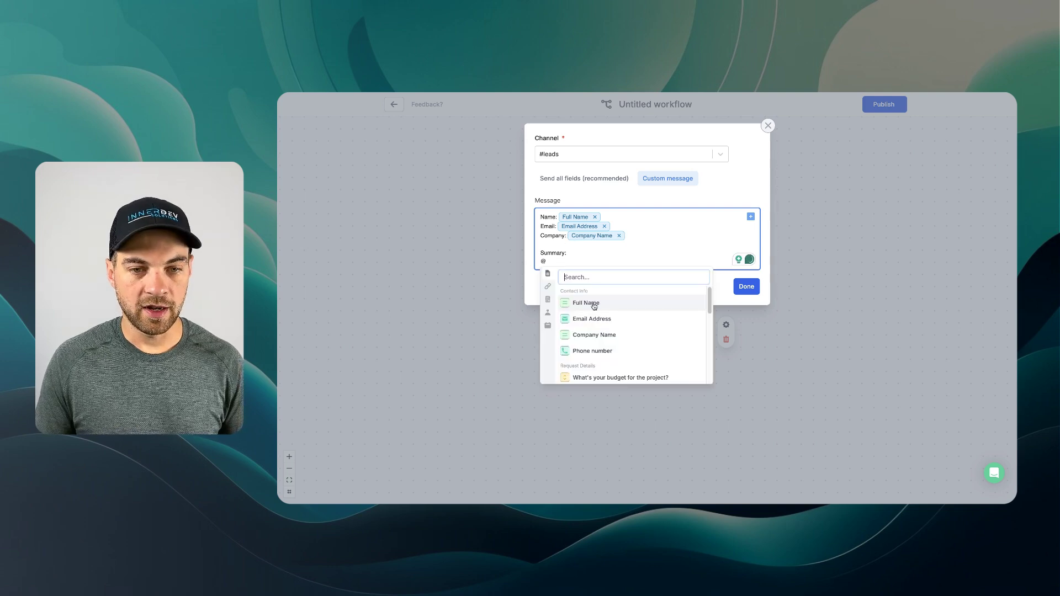
{"action": "scroll", "coordinate": [608, 337], "scroll_direction": "down", "scroll_amount": 5}
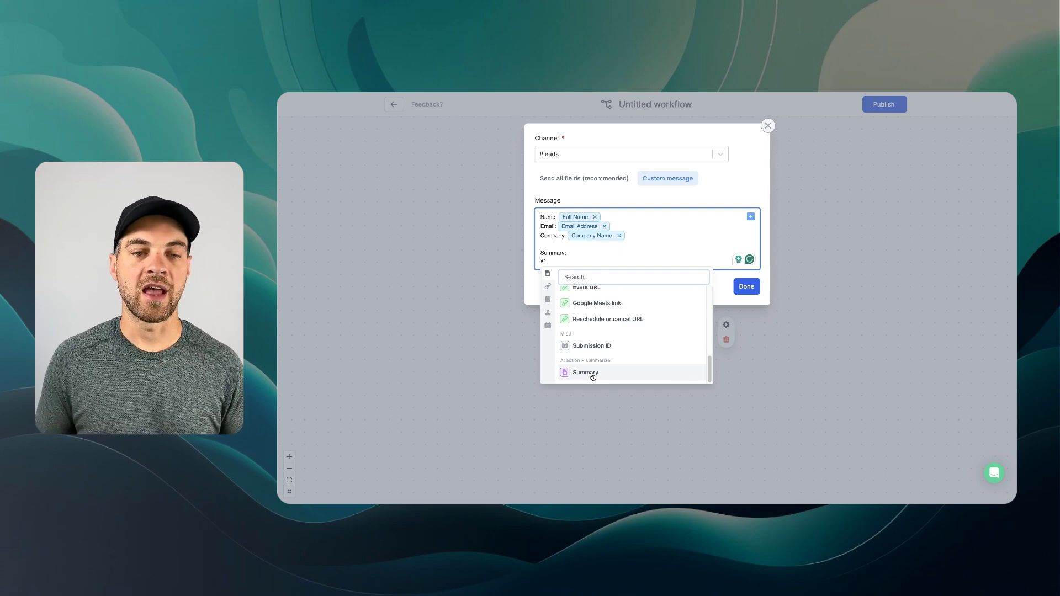
{"action": "left_click", "coordinate": [588, 372]}
{"action": "left_click", "coordinate": [746, 286]}
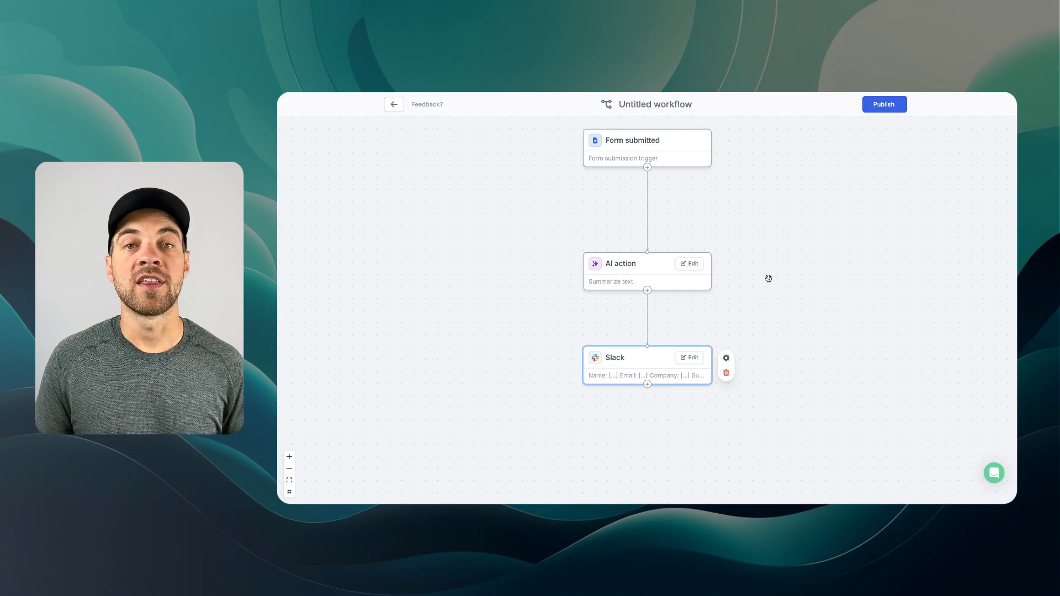
Add a Filter step after Slack with the condition project budget equals Not Sure
{"action": "left_click", "coordinate": [648, 385]}
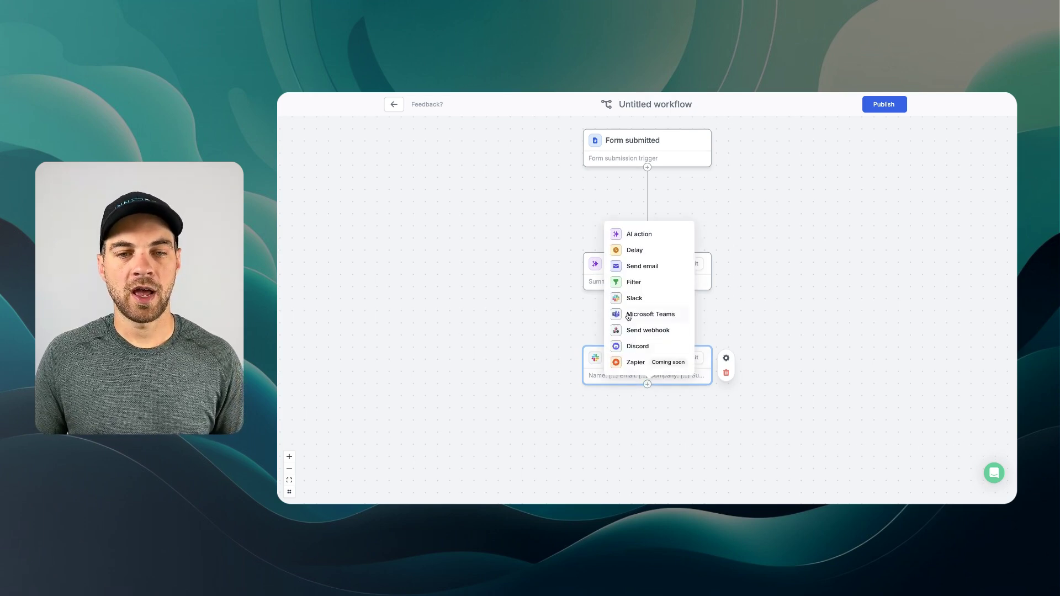
{"action": "left_click", "coordinate": [635, 283]}
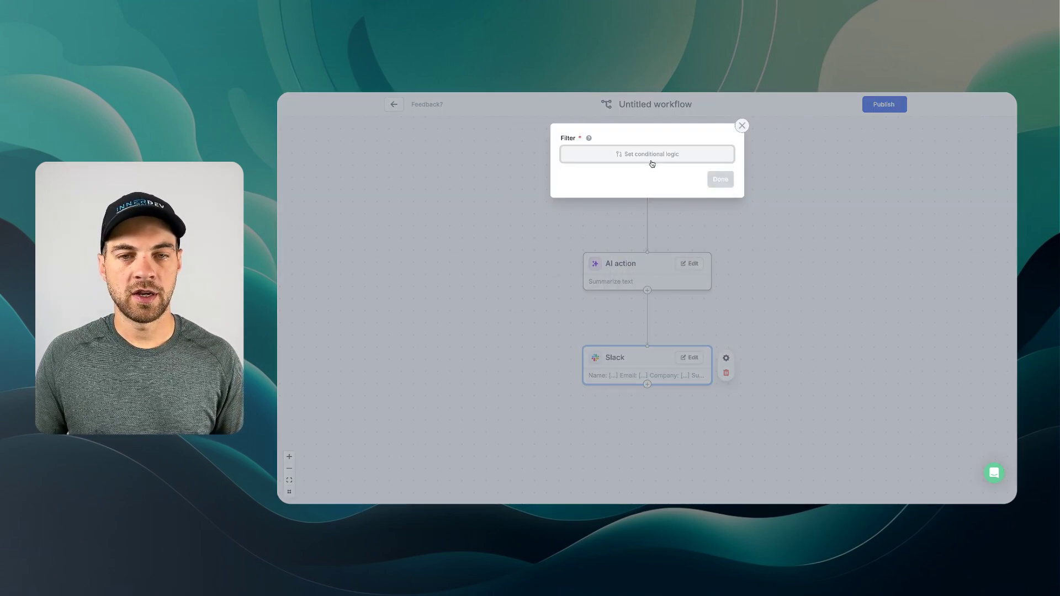
{"action": "left_click", "coordinate": [652, 157]}
{"action": "left_click", "coordinate": [596, 190]}
{"action": "left_click", "coordinate": [599, 186]}
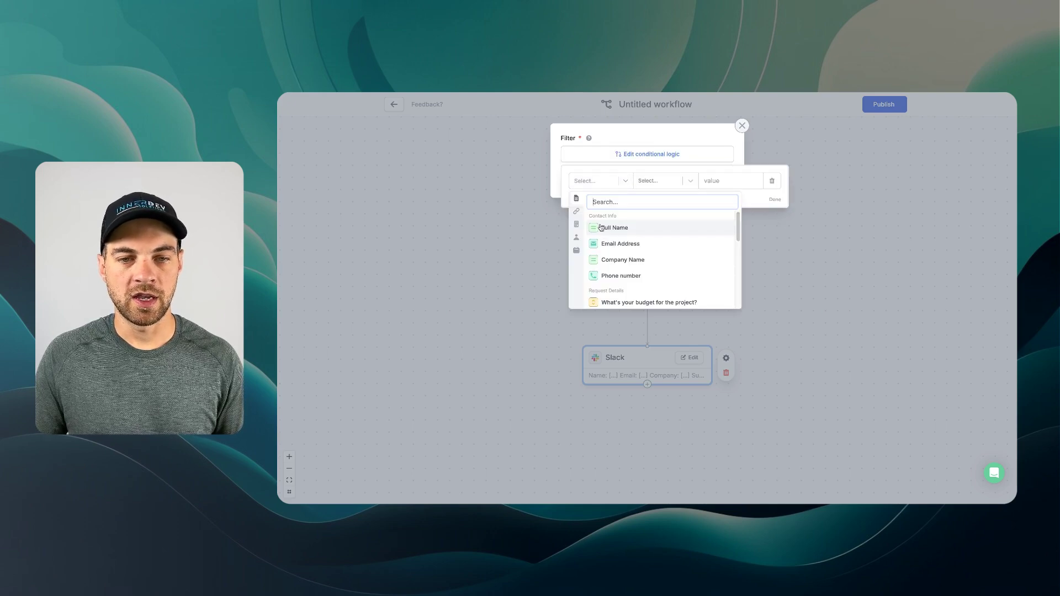
{"action": "scroll", "coordinate": [602, 238], "scroll_direction": "down", "scroll_amount": 2}
{"action": "left_click", "coordinate": [625, 279]}
{"action": "left_click", "coordinate": [720, 182]}
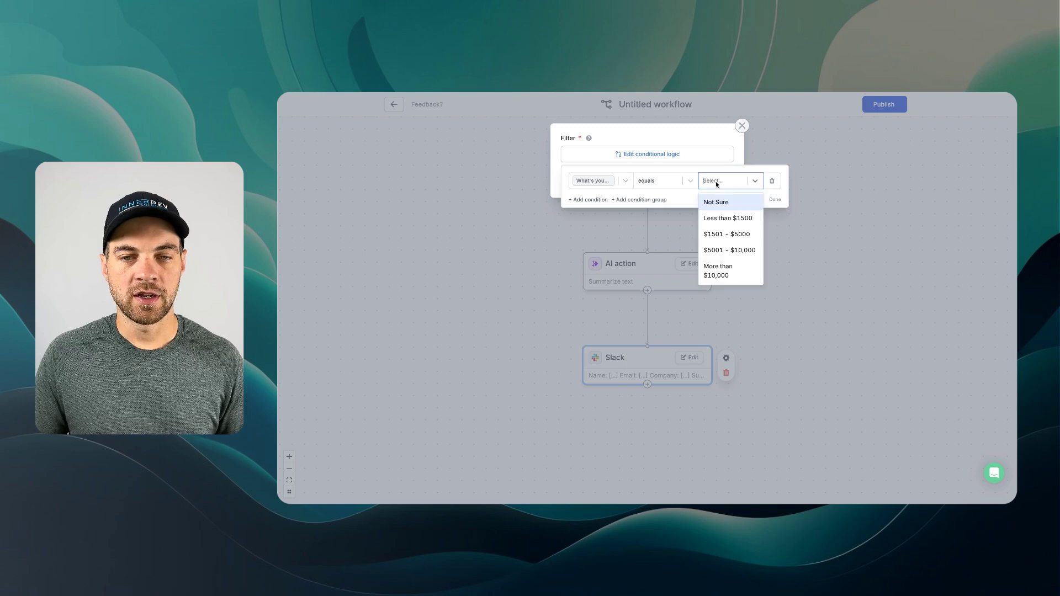
{"action": "left_click", "coordinate": [723, 203]}
Add an OR condition for budget equals $1501 - $5000 and save the Filter
{"action": "left_click", "coordinate": [589, 200]}
{"action": "left_click", "coordinate": [585, 180]}
{"action": "left_click", "coordinate": [586, 220]}
{"action": "left_click", "coordinate": [635, 204]}
{"action": "left_click", "coordinate": [635, 221]}
{"action": "left_click", "coordinate": [774, 203]}
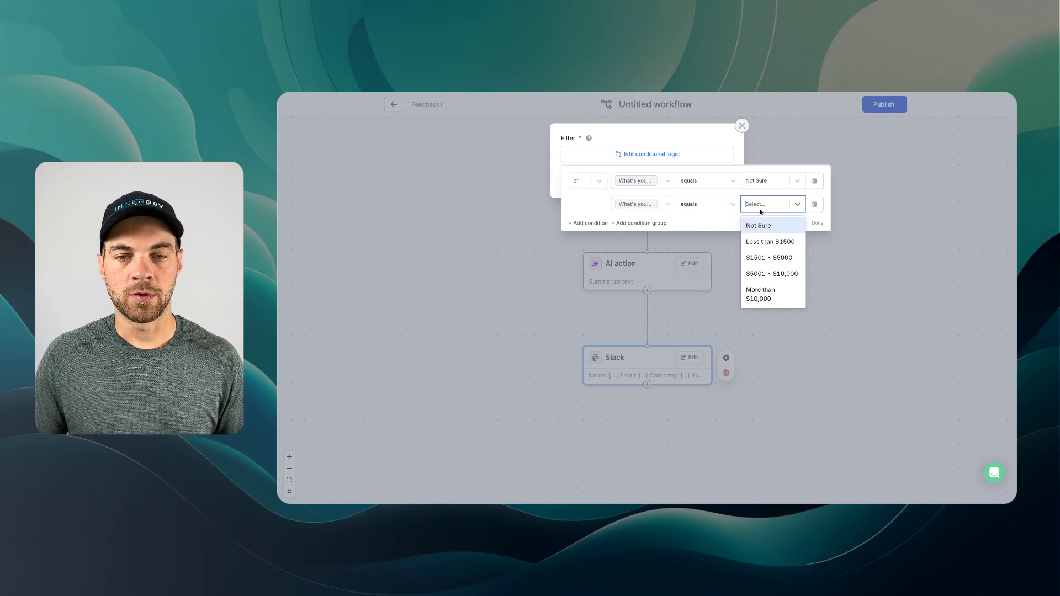
{"action": "left_click", "coordinate": [783, 260]}
{"action": "left_click", "coordinate": [818, 223]}
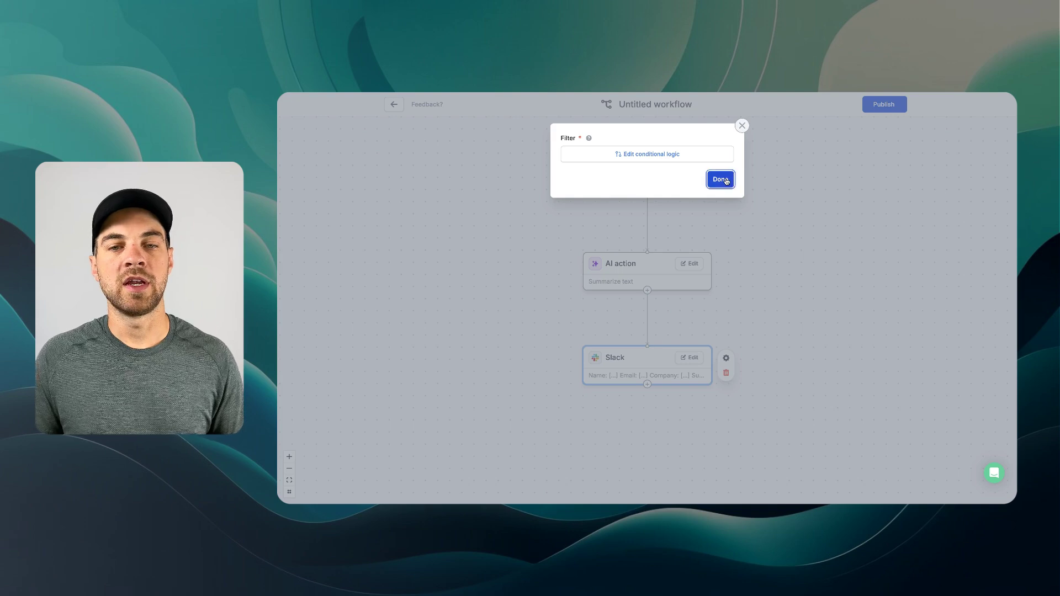
{"action": "left_click", "coordinate": [720, 177]}
{"action": "scroll", "coordinate": [653, 452], "scroll_direction": "down", "scroll_amount": 5}
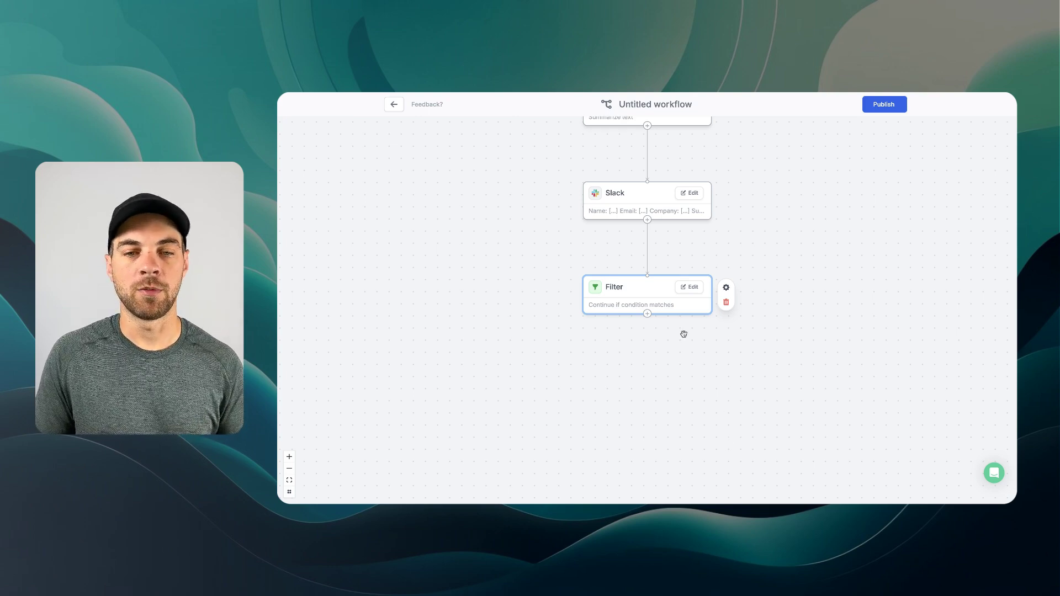
Reopen the Filter step, look over its budget conditions, and close it unchanged
{"action": "left_click", "coordinate": [694, 293]}
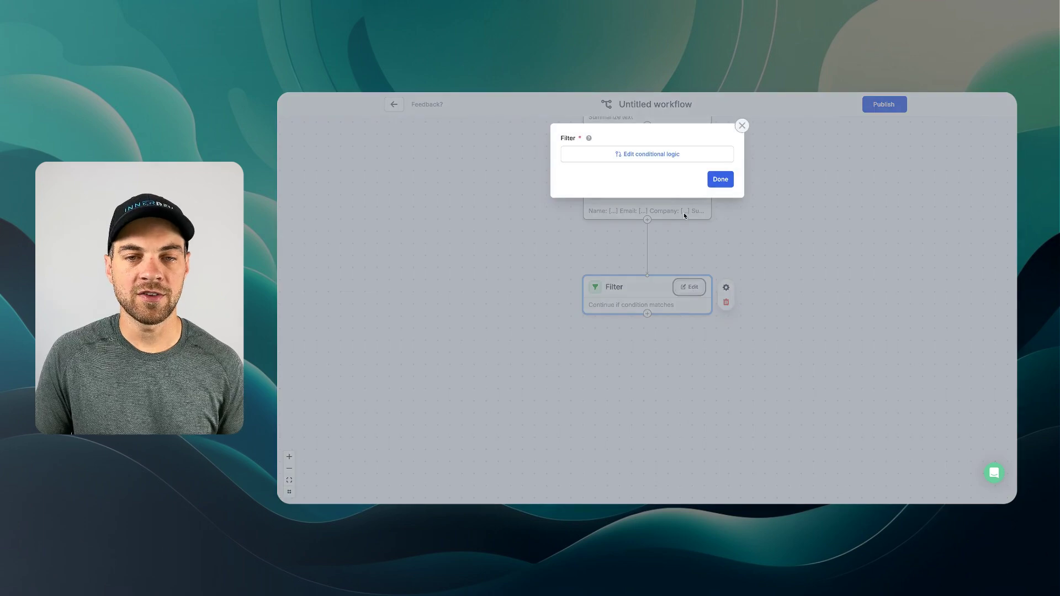
{"action": "left_click", "coordinate": [678, 156]}
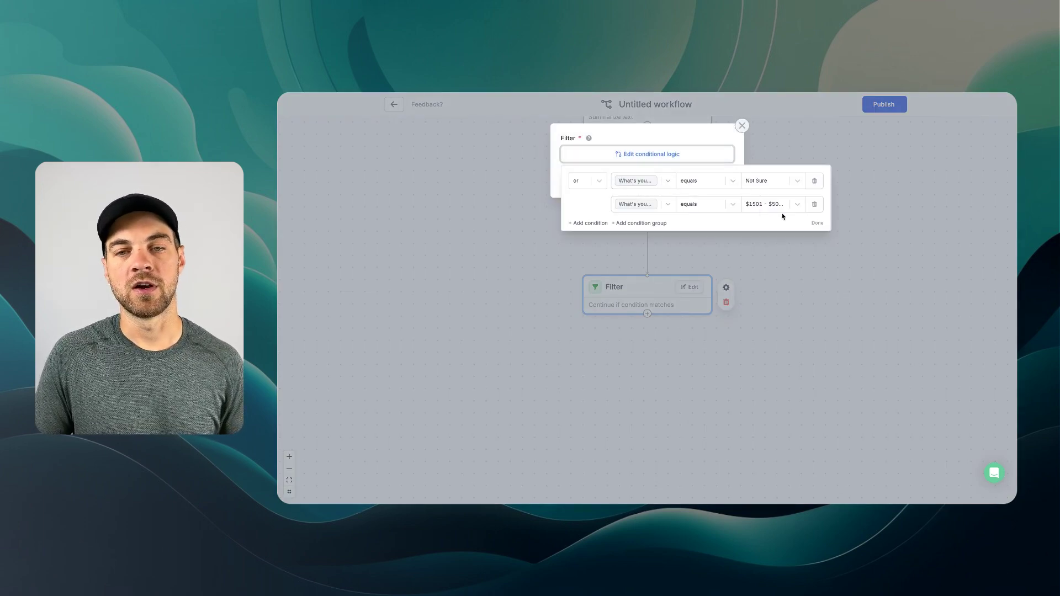
{"action": "left_click", "coordinate": [816, 224]}
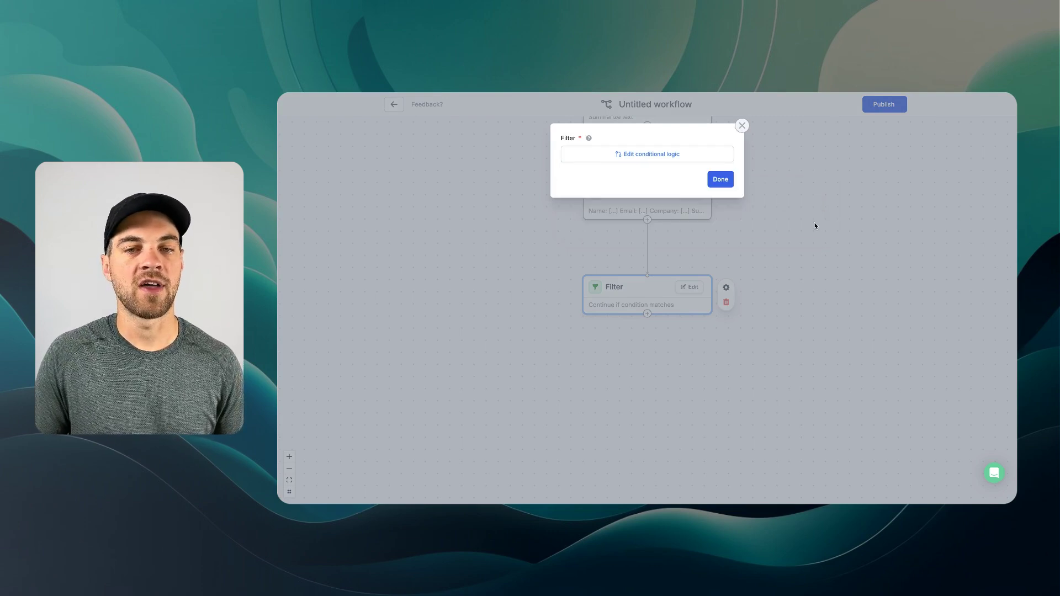
{"action": "left_click", "coordinate": [720, 181]}
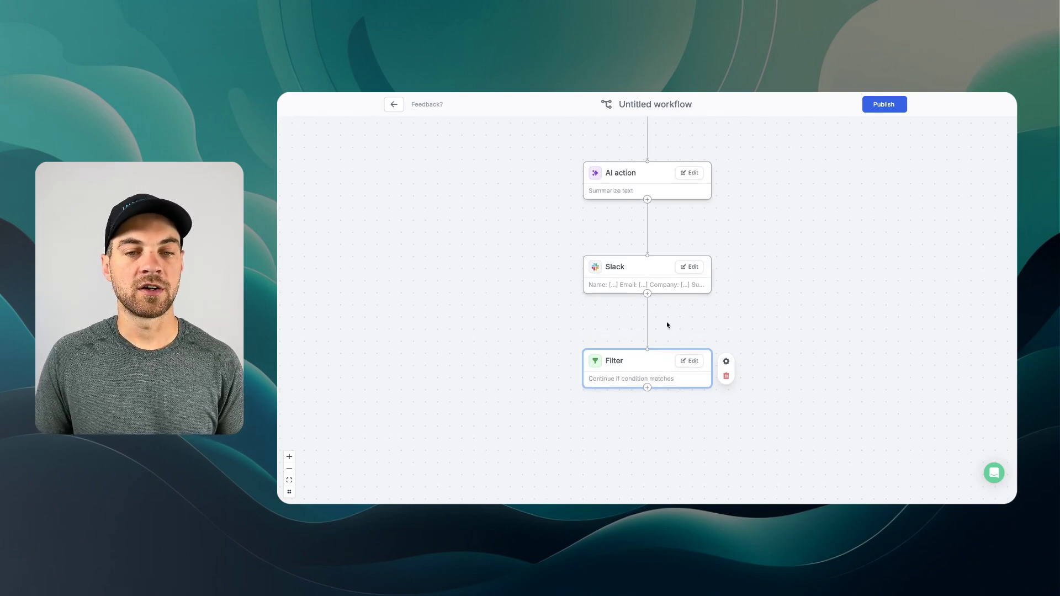
{"action": "scroll", "coordinate": [667, 325], "scroll_direction": "down", "scroll_amount": 4}
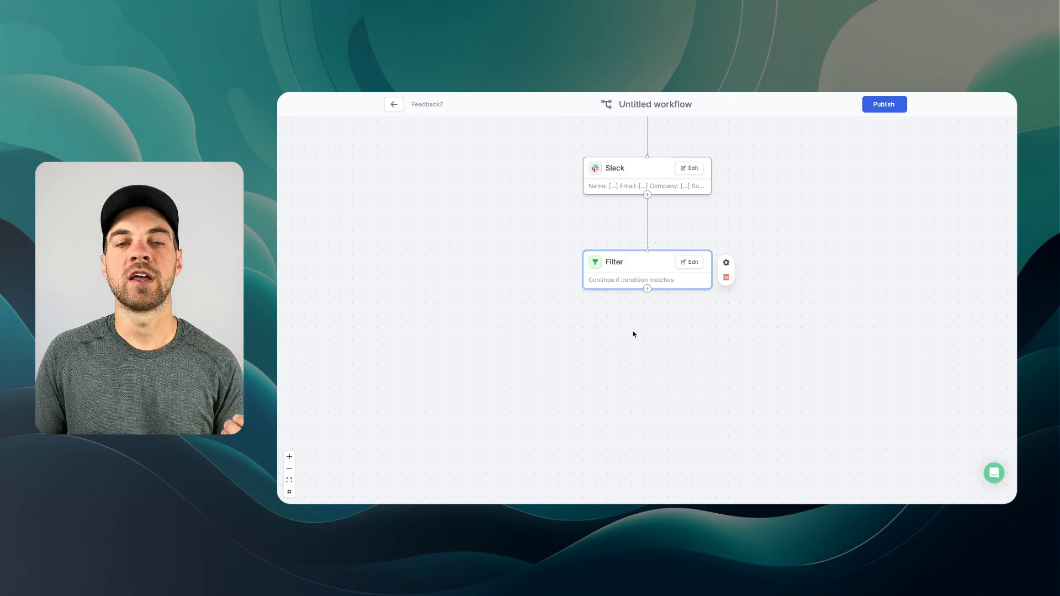
{"action": "scroll", "coordinate": [634, 334], "scroll_direction": "up", "scroll_amount": 3}
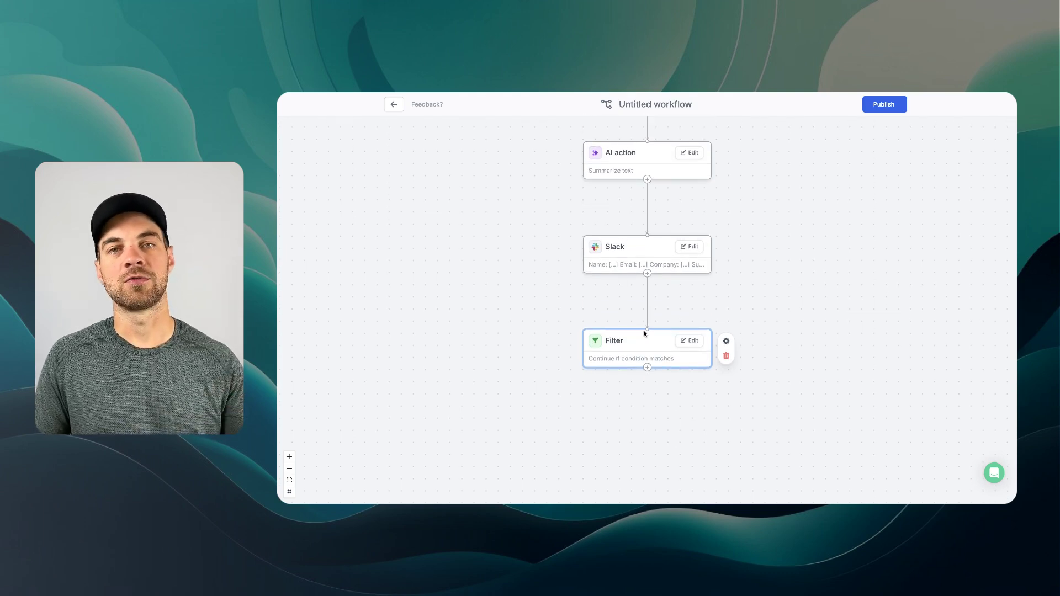
{"action": "scroll", "coordinate": [688, 323], "scroll_direction": "down", "scroll_amount": 3}
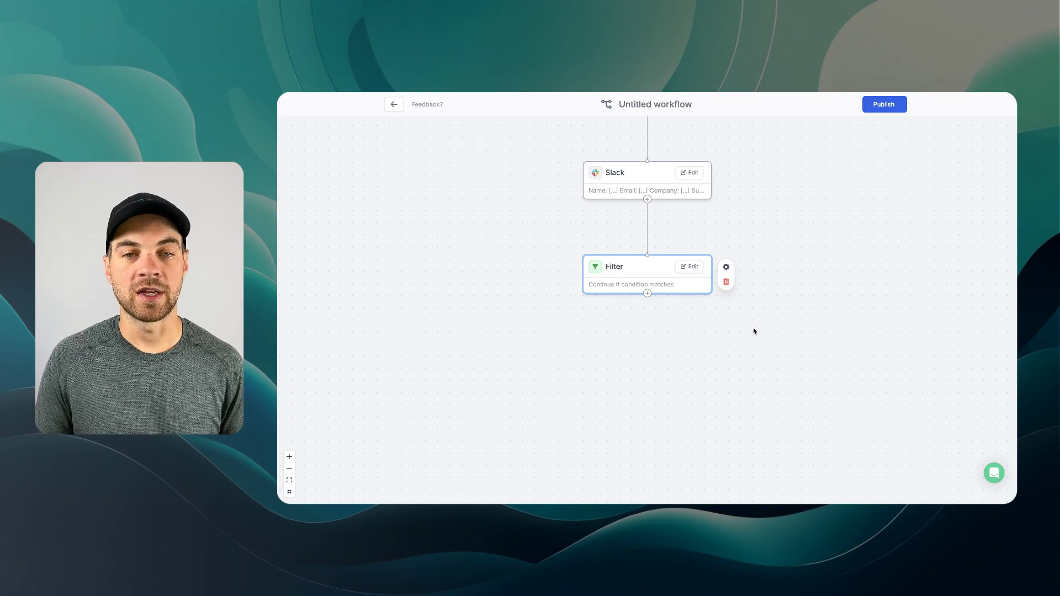
{"action": "scroll", "coordinate": [725, 325], "scroll_direction": "down", "scroll_amount": 2}
Add a Delay step after the Filter that waits 10 minutes
{"action": "left_click", "coordinate": [648, 240]}
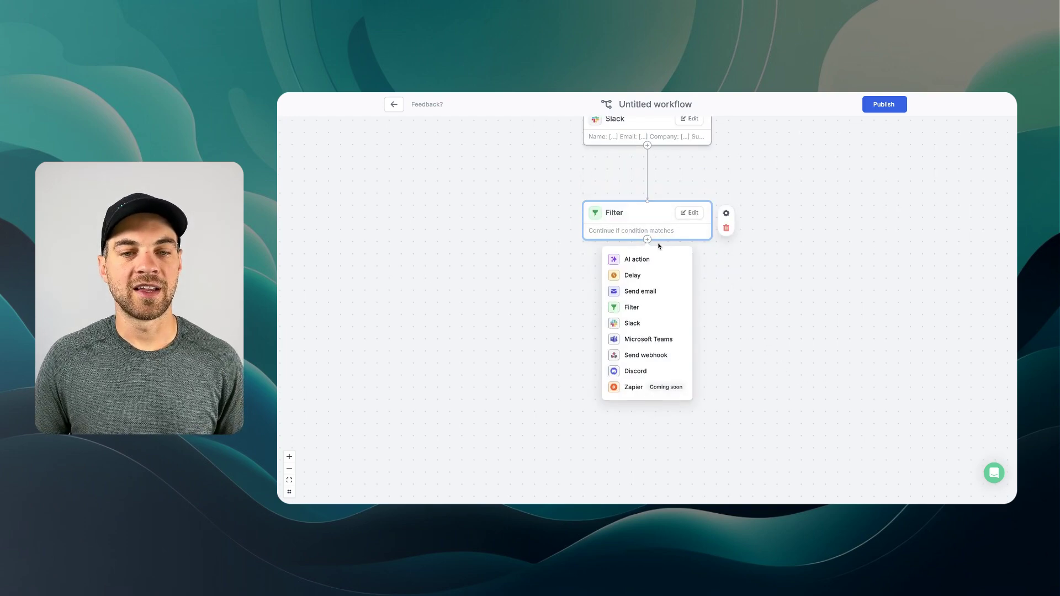
{"action": "left_click", "coordinate": [641, 276]}
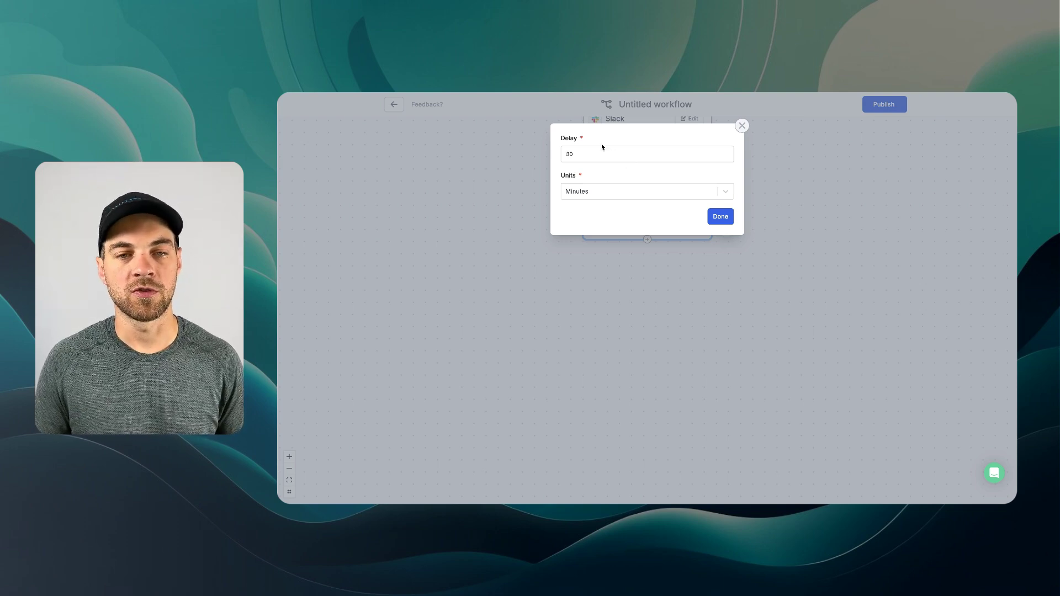
{"action": "left_click", "coordinate": [531, 159]}
{"action": "left_click", "coordinate": [644, 241]}
{"action": "left_click", "coordinate": [641, 276]}
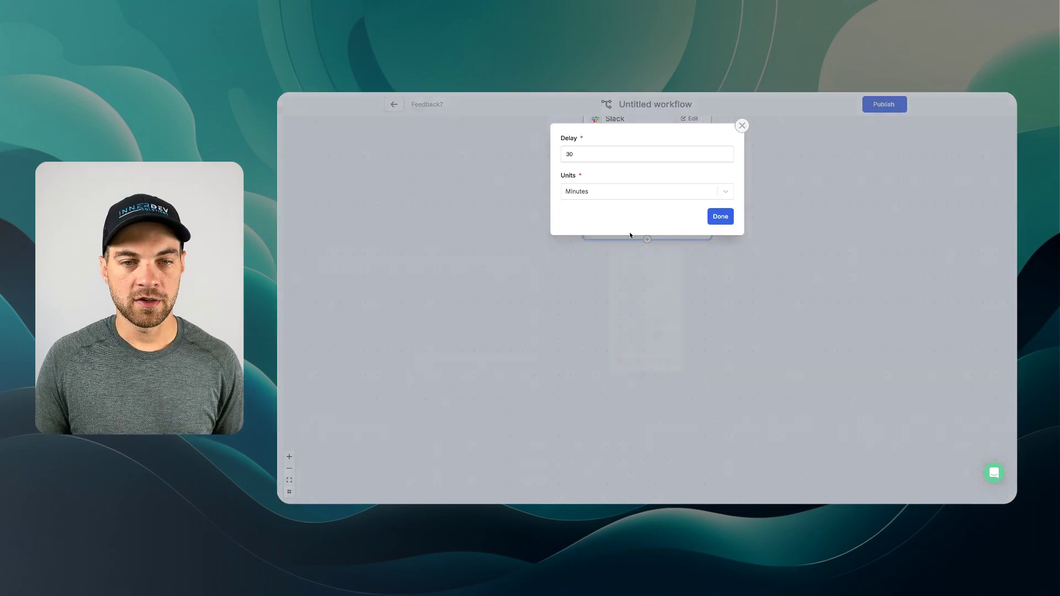
{"action": "left_click", "coordinate": [594, 159]}
{"action": "left_click", "coordinate": [718, 216]}
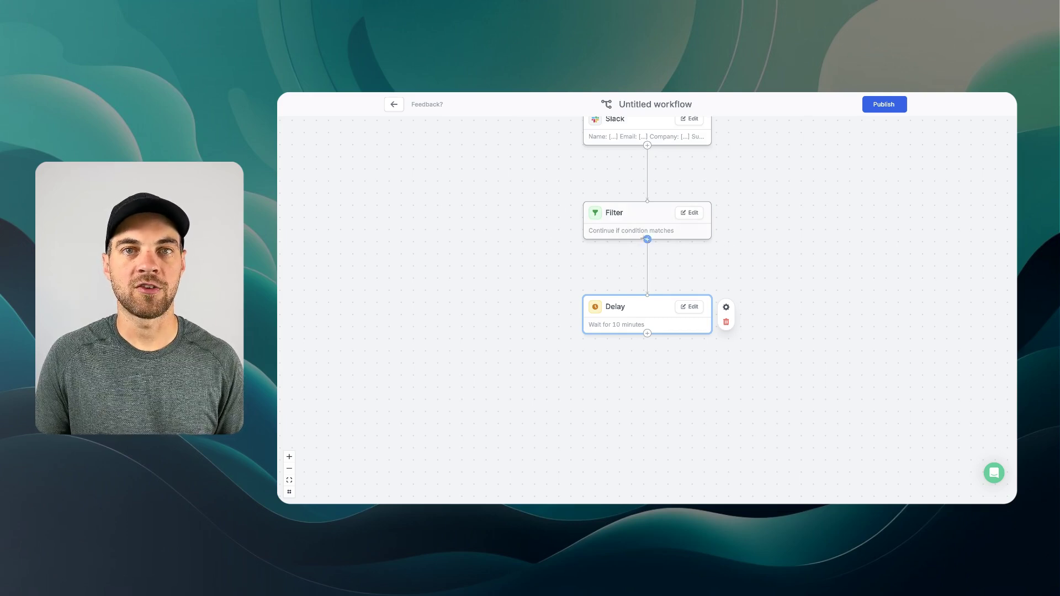
{"action": "scroll", "coordinate": [751, 281], "scroll_direction": "down", "scroll_amount": 1}
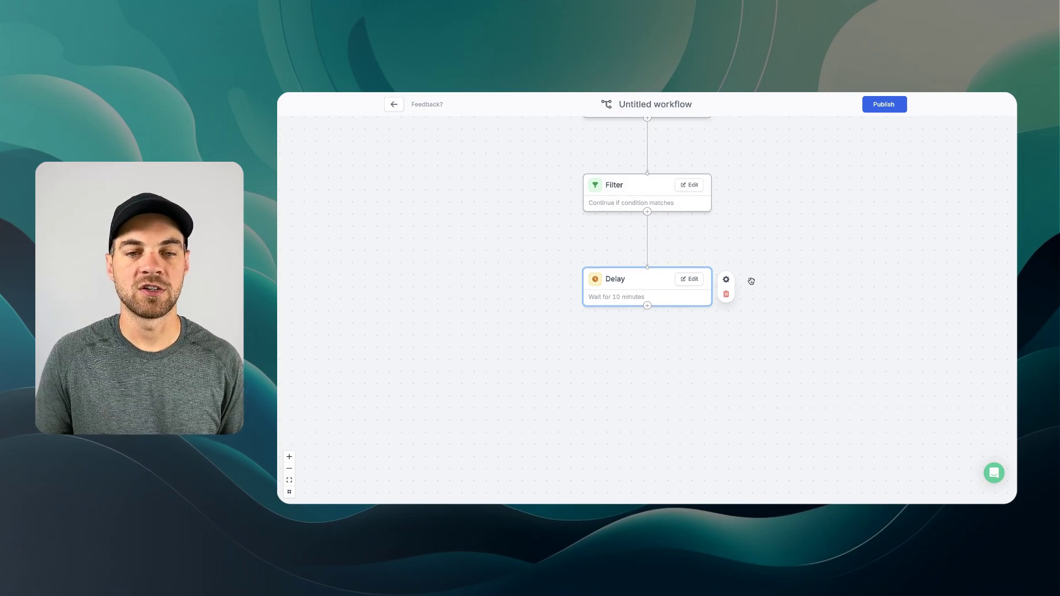
Add a Send email step after the Delay, addressed to the Email Address answer
{"action": "left_click", "coordinate": [647, 306]}
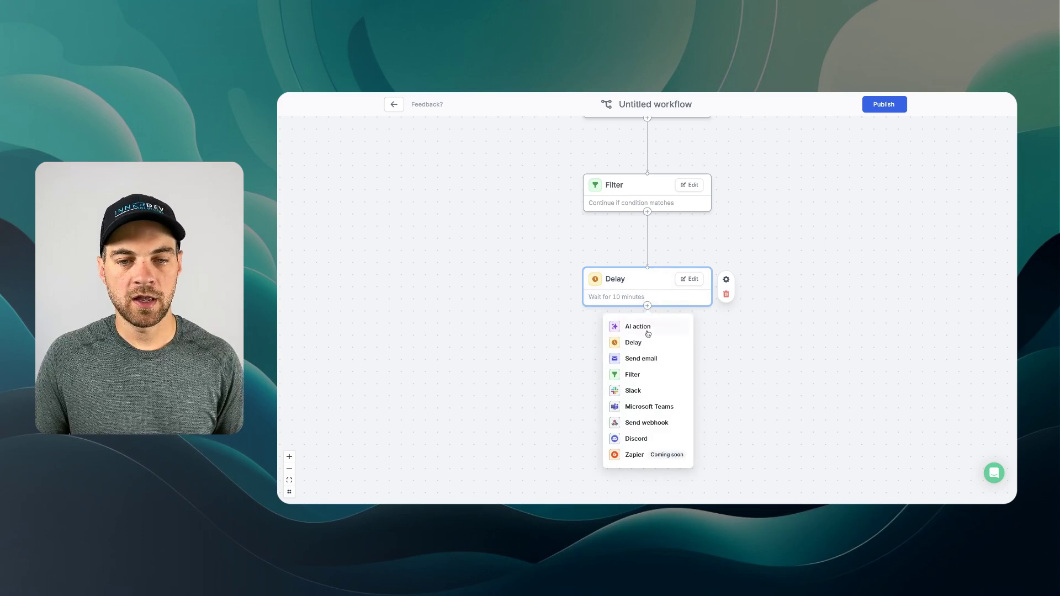
{"action": "left_click", "coordinate": [641, 360]}
{"action": "left_click", "coordinate": [608, 267]}
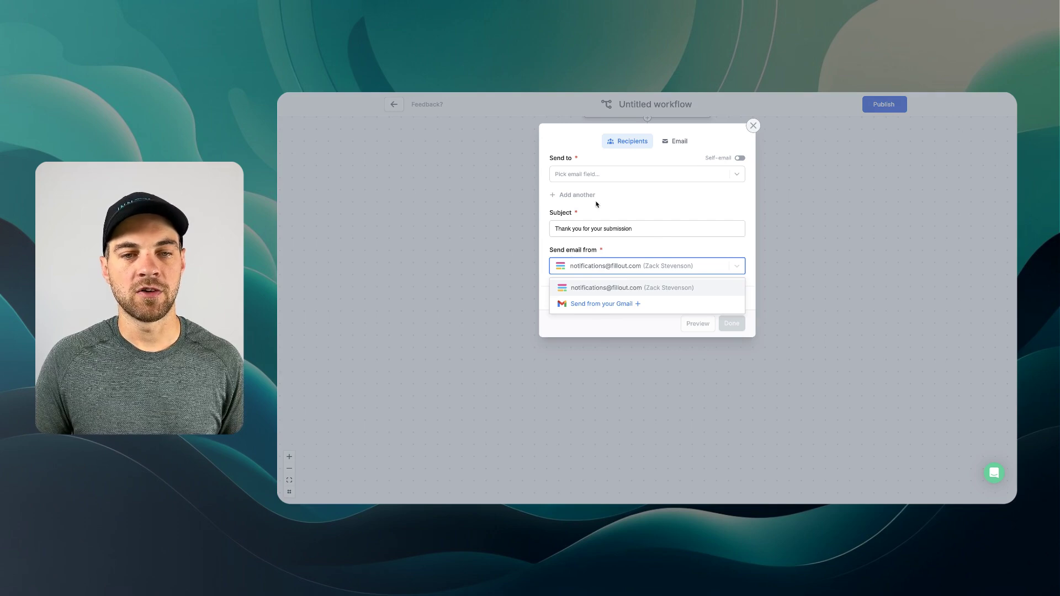
{"action": "mouse_move", "coordinate": [666, 225]}
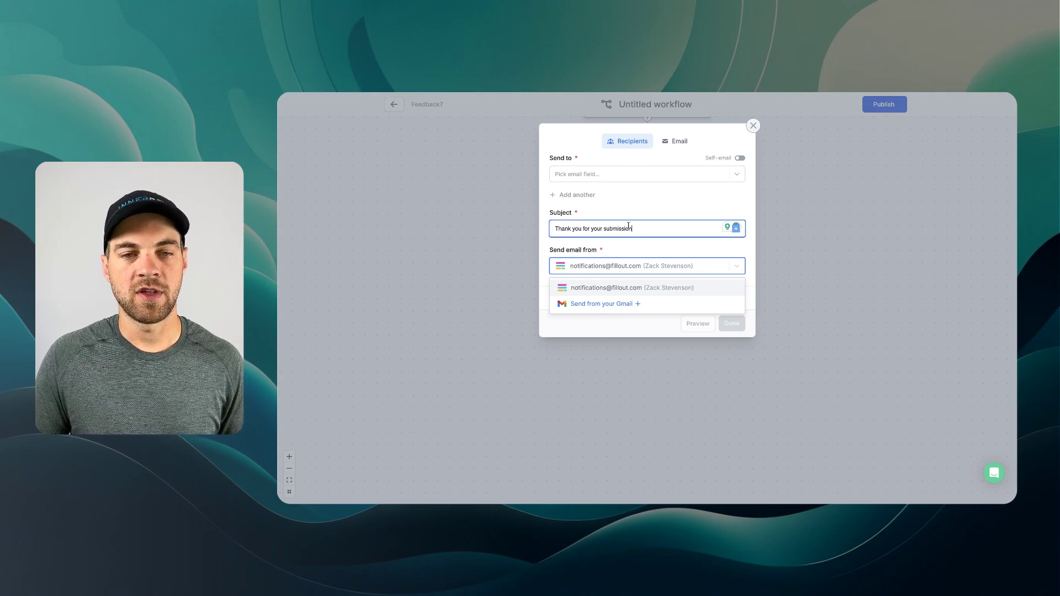
{"action": "left_click", "coordinate": [606, 174]}
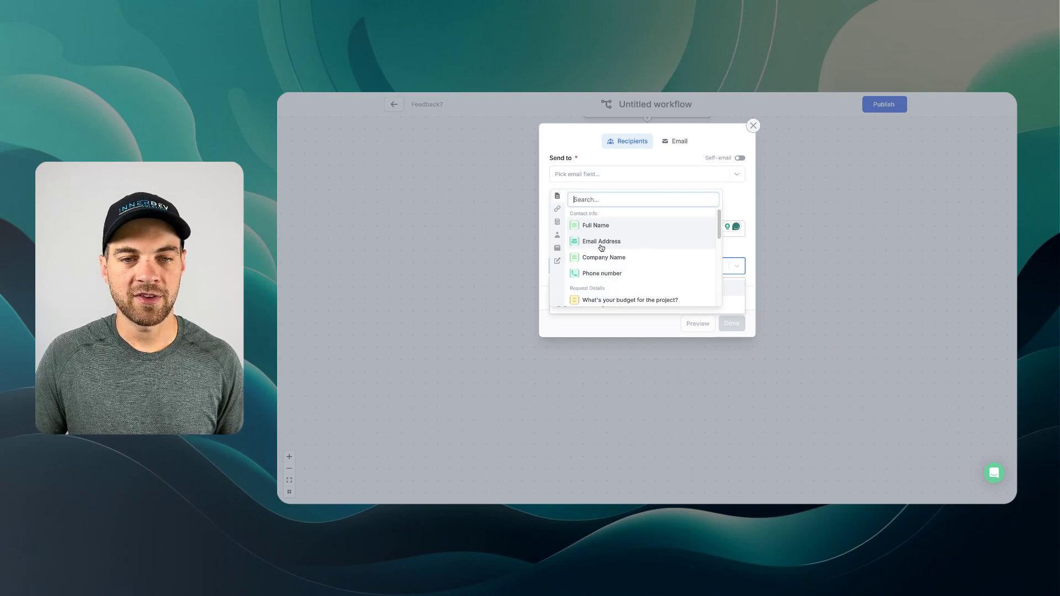
{"action": "left_click", "coordinate": [602, 243]}
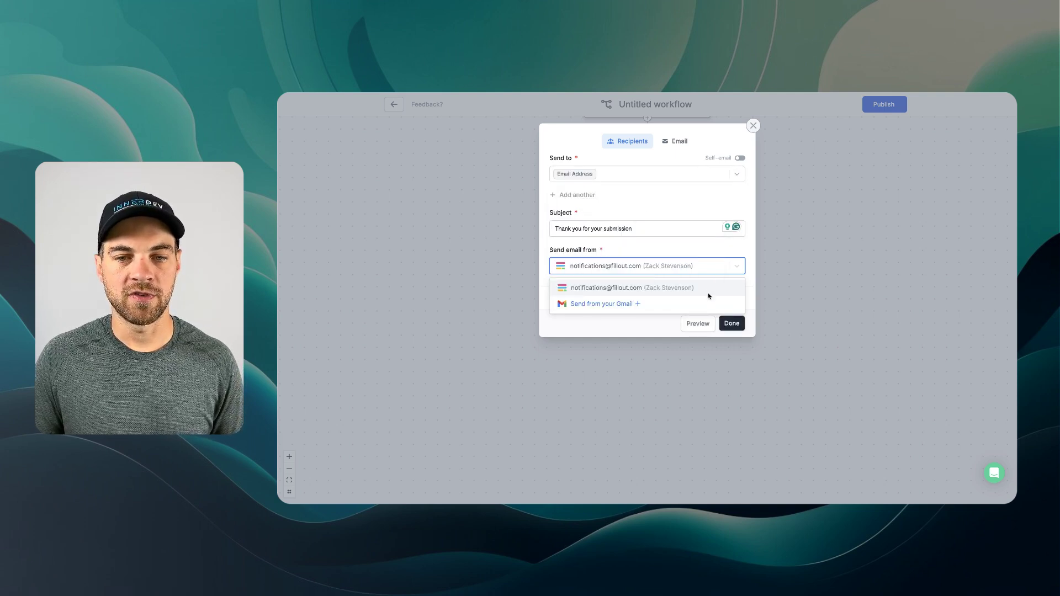
{"action": "left_click", "coordinate": [726, 325]}
Reopen the email step to review its reply-to address and default message
{"action": "left_click", "coordinate": [671, 375]}
{"action": "scroll", "coordinate": [635, 342], "scroll_direction": "down", "scroll_amount": 1}
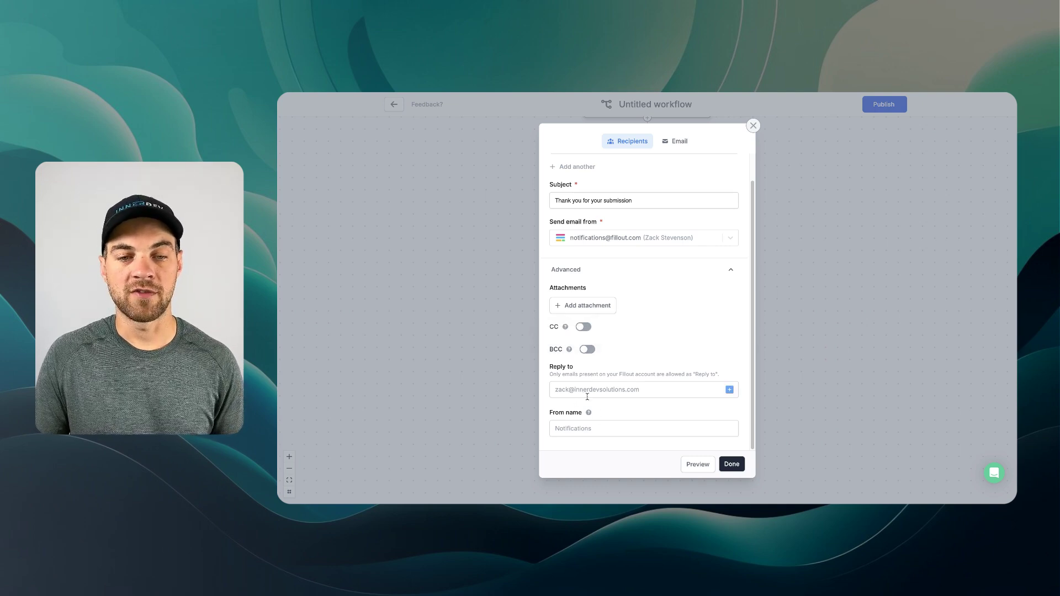
{"action": "left_click", "coordinate": [718, 390]}
{"action": "scroll", "coordinate": [680, 326], "scroll_direction": "up", "scroll_amount": 1}
Replace the email body with a thank-you note that greets the respondent by Full Name and quotes projects from $3500
{"action": "left_click", "coordinate": [676, 142]}
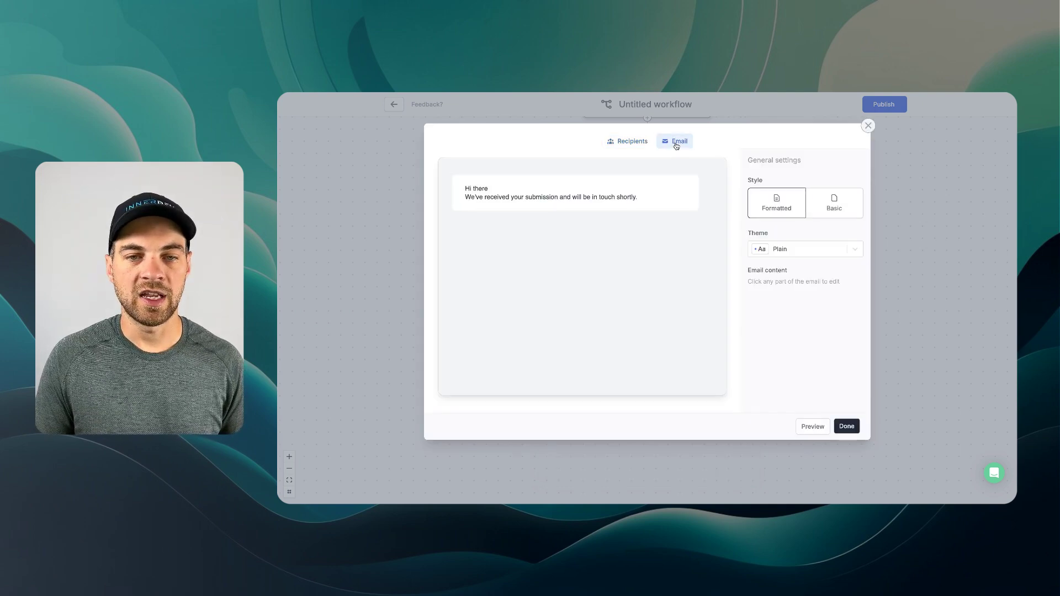
{"action": "left_click", "coordinate": [578, 191]}
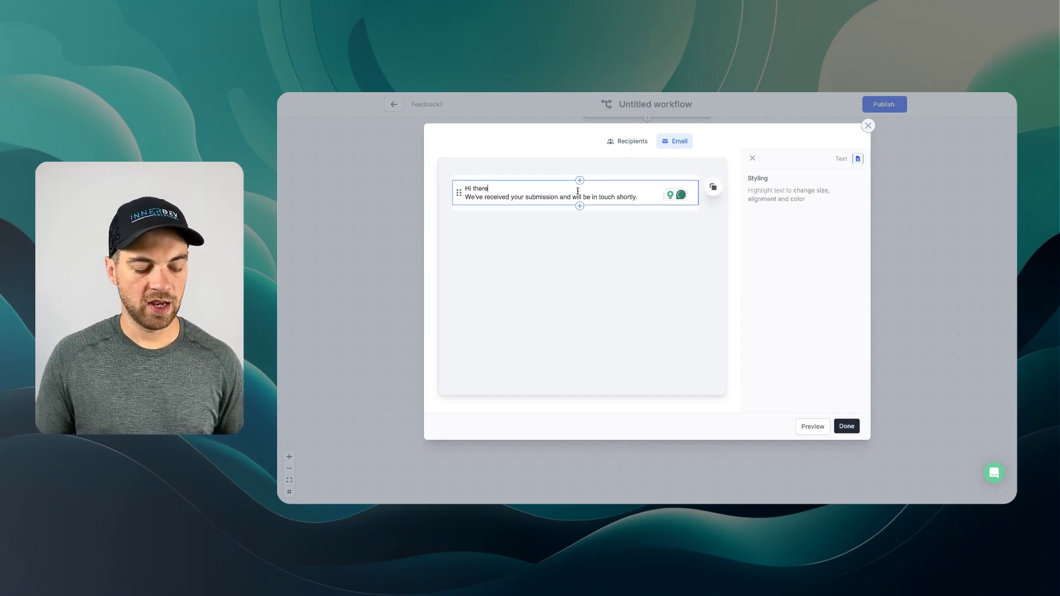
{"action": "key", "text": "ctrl+a"}
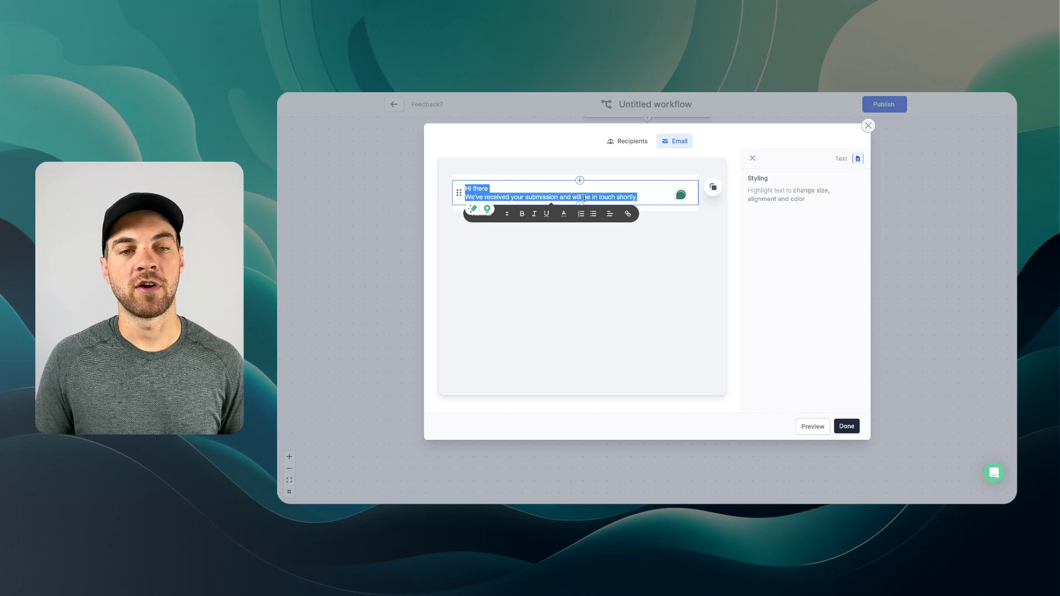
{"action": "type", "text": "Hi  Thank you for contacting us.  Our projects generally start at $3500 and increase accordingly dependent on project needs.  If this is still of interest to you, please respond to this email and we will proceed with scheduling a discovery call.  Otherwise, we offer hourly consultations that may be better suited for your needs. You can schedule a call here [your meeting link for hourly consults.]  Thanks,"}
{"action": "type", "text": "@"}
{"action": "left_click", "coordinate": [516, 227]}
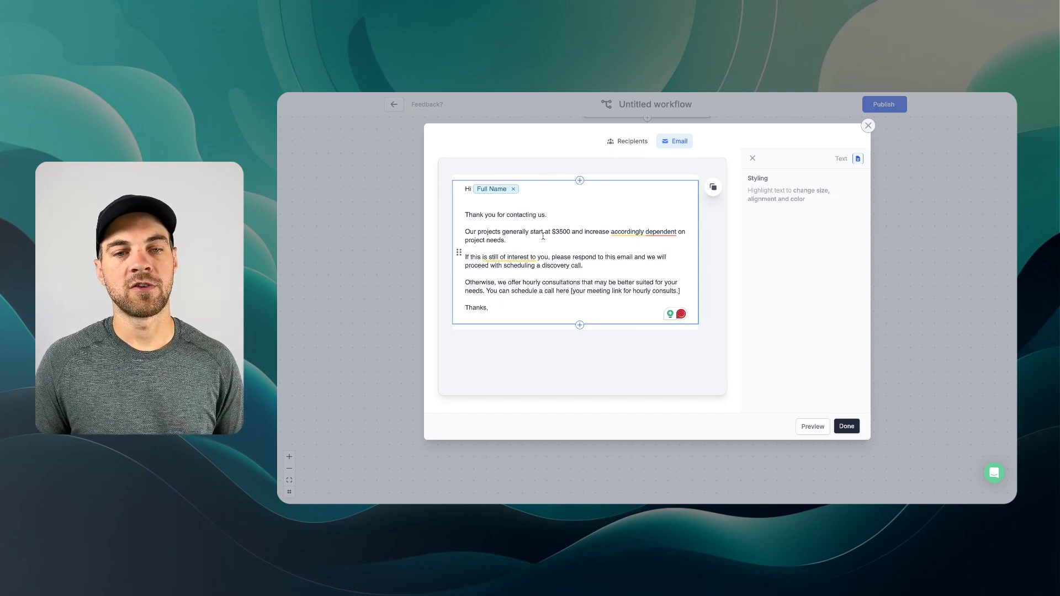
{"action": "left_click", "coordinate": [641, 232]}
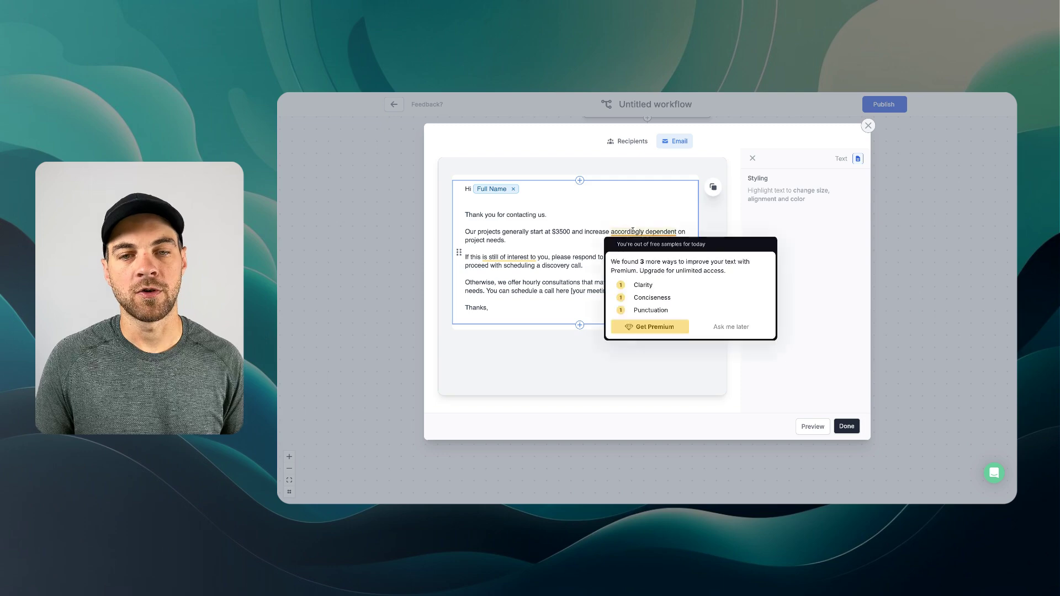
{"action": "left_click", "coordinate": [548, 243]}
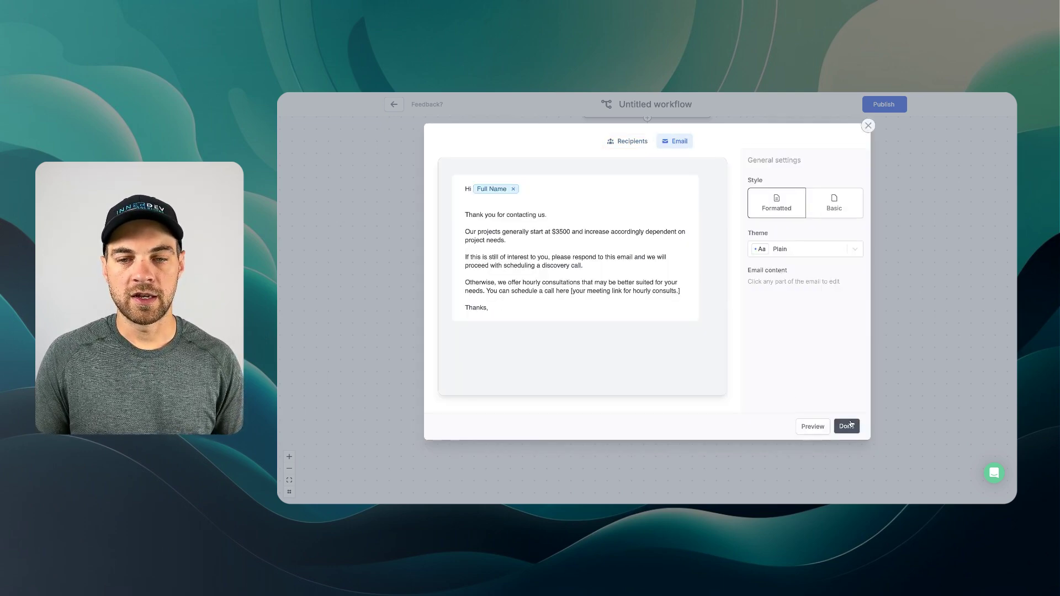
{"action": "left_click", "coordinate": [857, 428]}
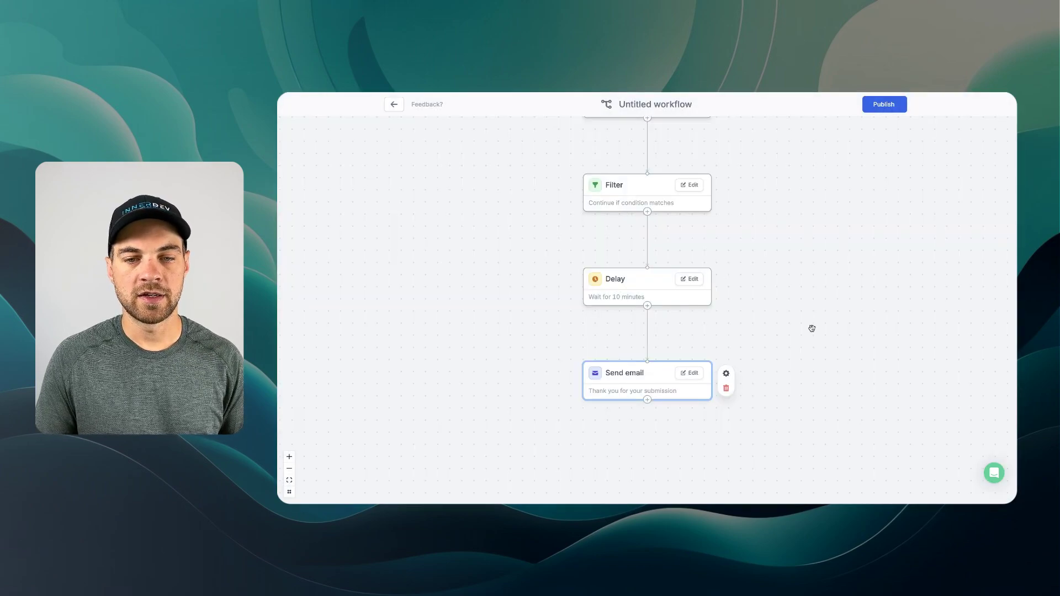
Rename the untitled workflow to 'Client Inquiry Workflow'
{"action": "scroll", "coordinate": [747, 337], "scroll_direction": "up", "scroll_amount": 5}
{"action": "scroll", "coordinate": [747, 337], "scroll_direction": "up", "scroll_amount": 2}
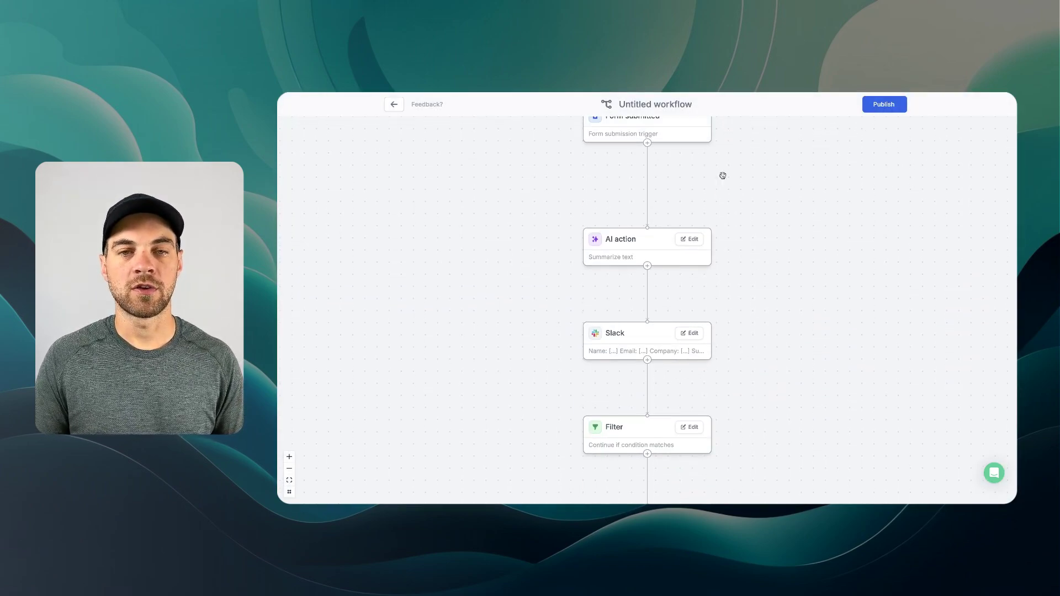
{"action": "left_click", "coordinate": [671, 106]}
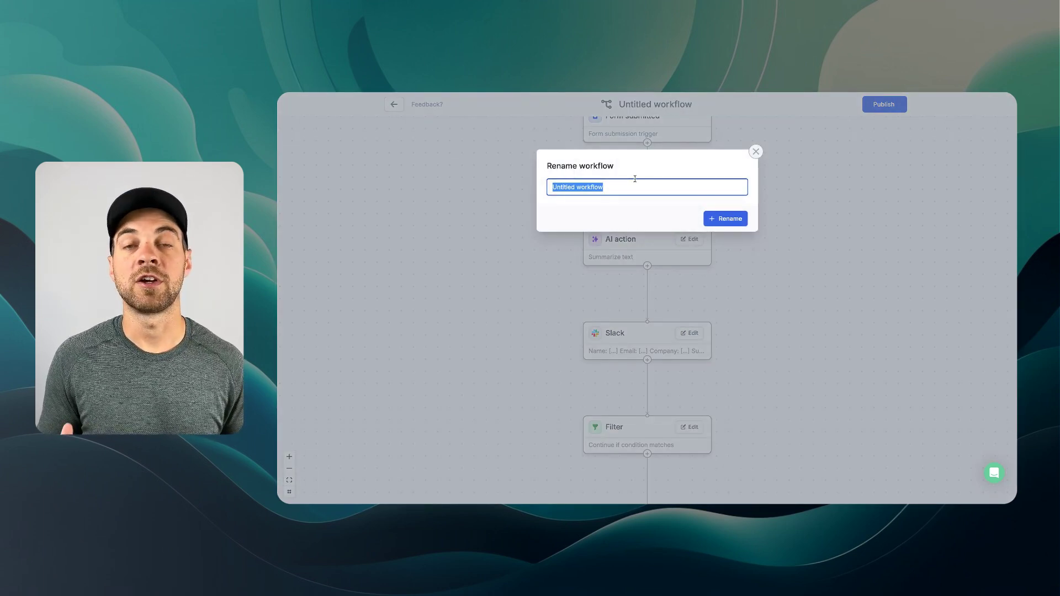
{"action": "type", "text": "Client Inquiry Workflow"}
{"action": "key", "text": "Return"}
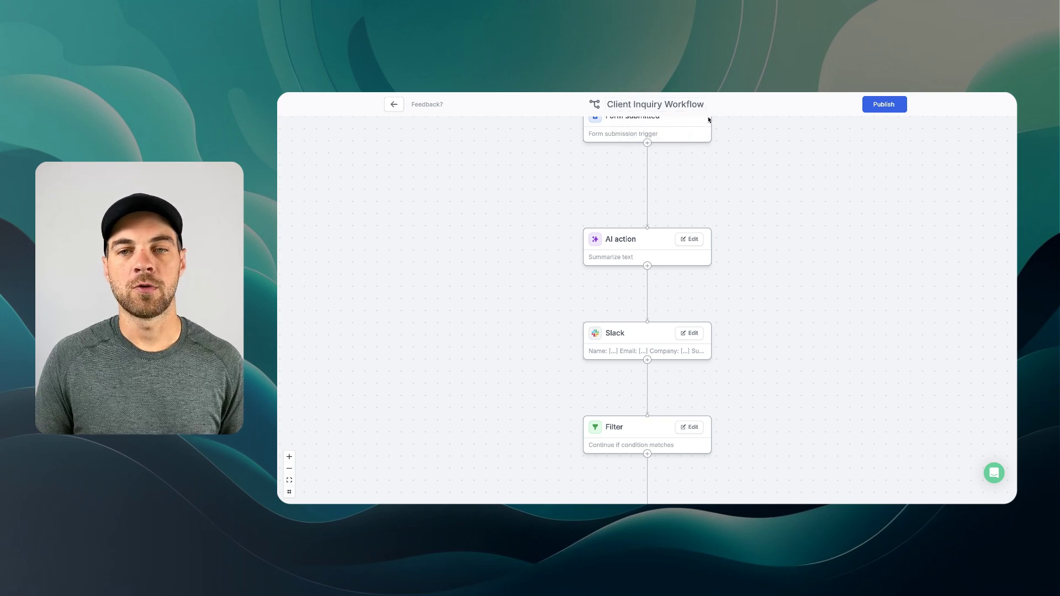
Publish the workflow and confirm it
{"action": "scroll", "coordinate": [754, 152], "scroll_direction": "down", "scroll_amount": 1}
{"action": "scroll", "coordinate": [774, 199], "scroll_direction": "down", "scroll_amount": 2}
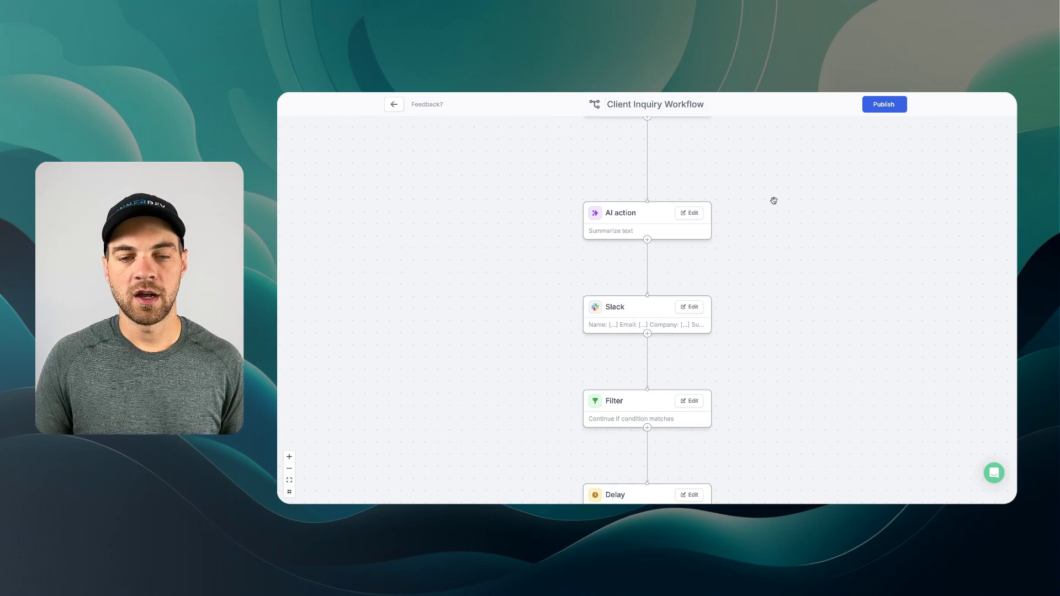
{"action": "left_click", "coordinate": [884, 106]}
{"action": "left_click", "coordinate": [707, 203]}
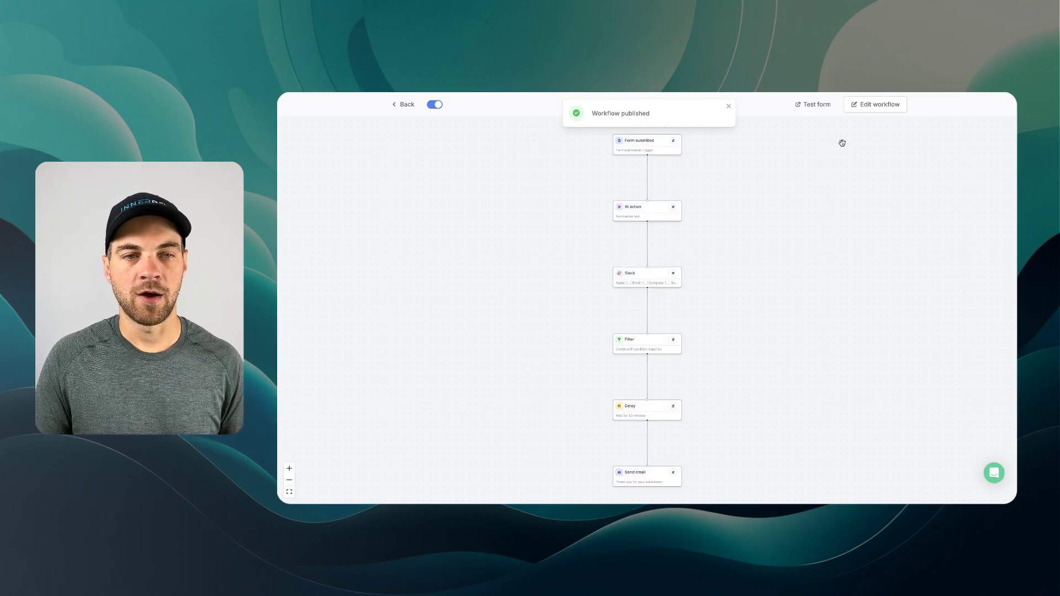
Return to the form's workflows list after looking over the Integrations tab
{"action": "left_click", "coordinate": [405, 105]}
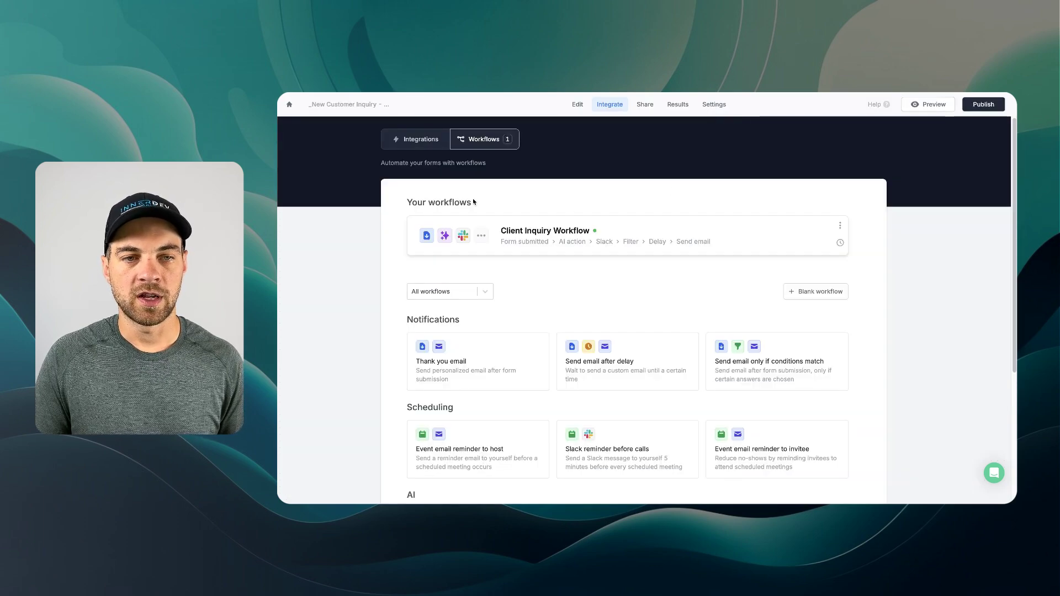
{"action": "left_click", "coordinate": [417, 139]}
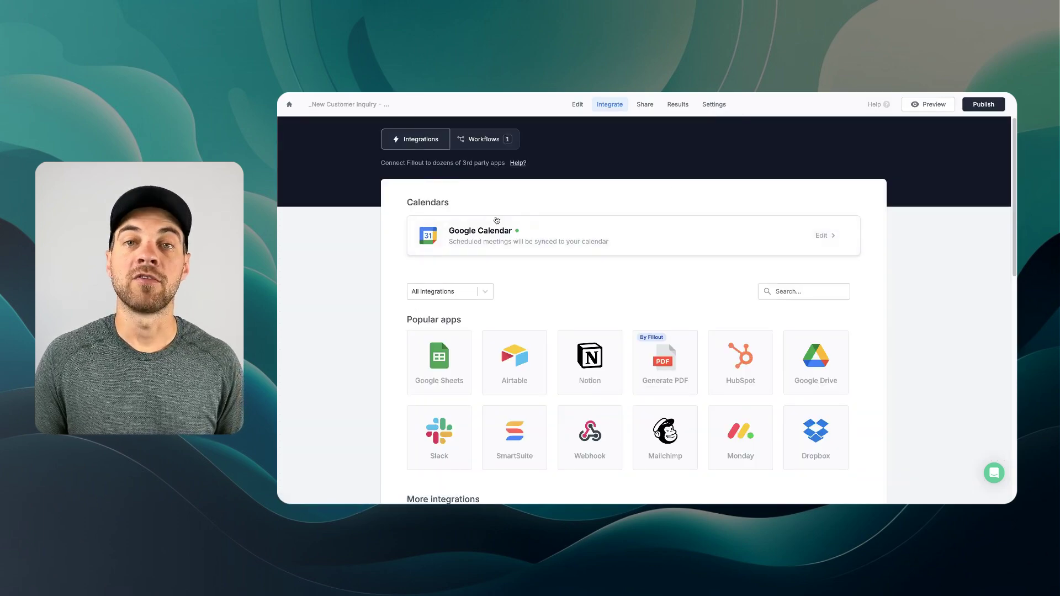
{"action": "left_click", "coordinate": [489, 142]}
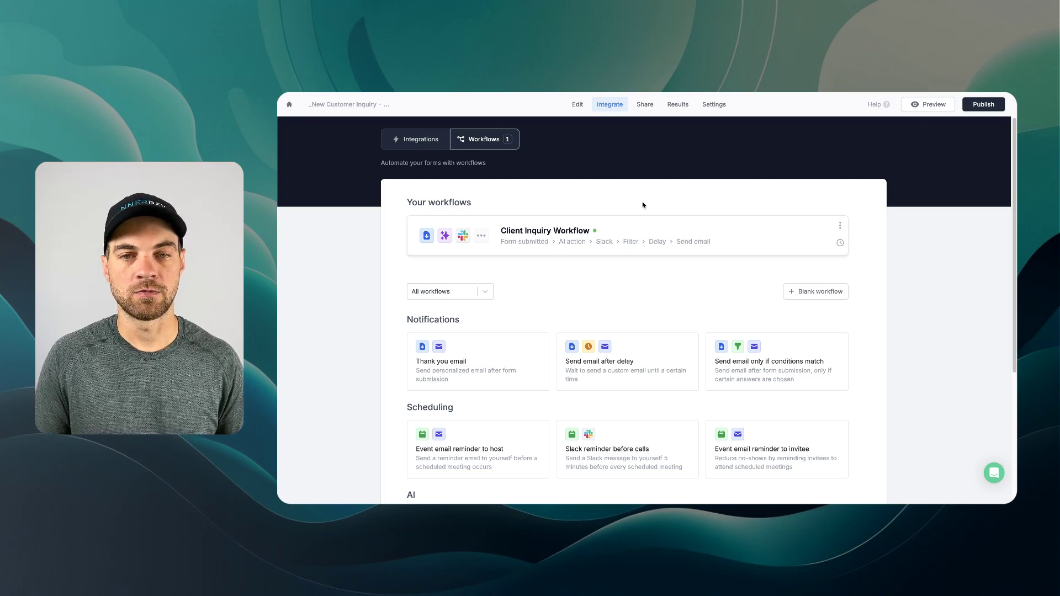
Browse the Share, Results, Settings and Edit tabs, ending on the Share page
{"action": "left_click", "coordinate": [645, 104]}
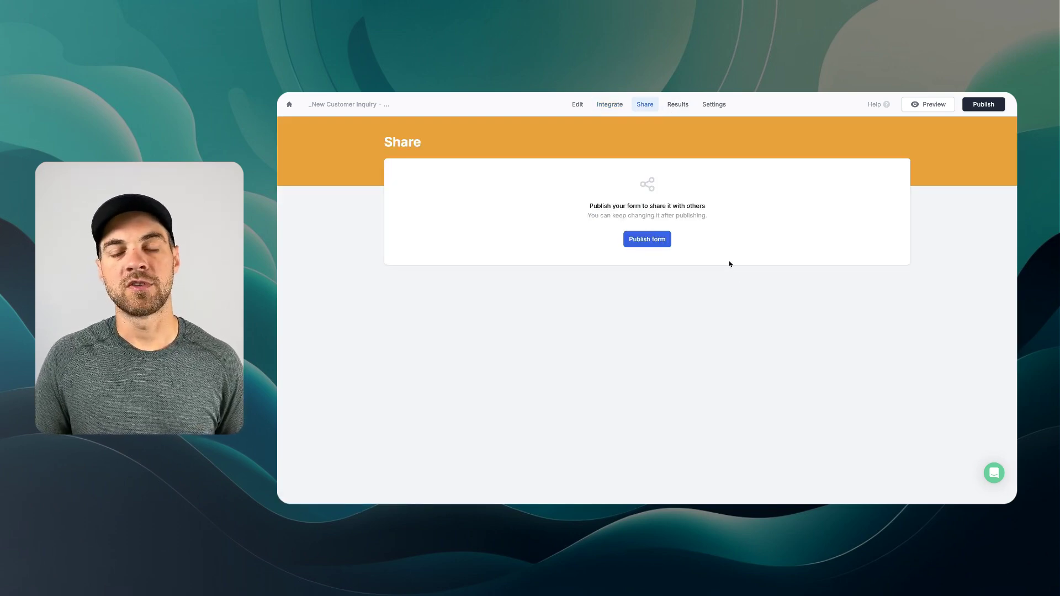
{"action": "left_click", "coordinate": [687, 105]}
{"action": "left_click", "coordinate": [715, 104]}
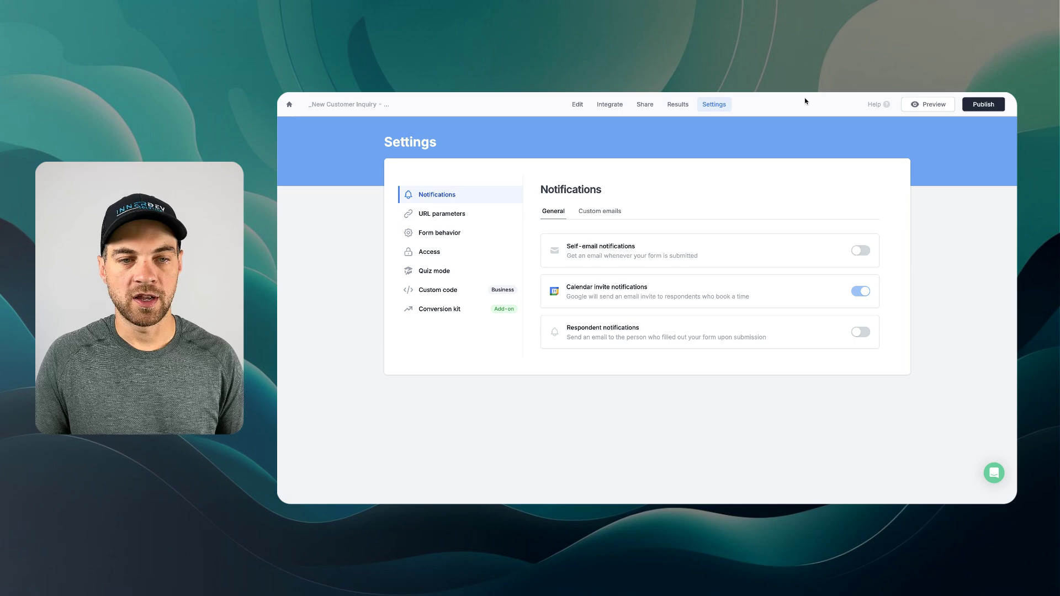
{"action": "left_click", "coordinate": [473, 215]}
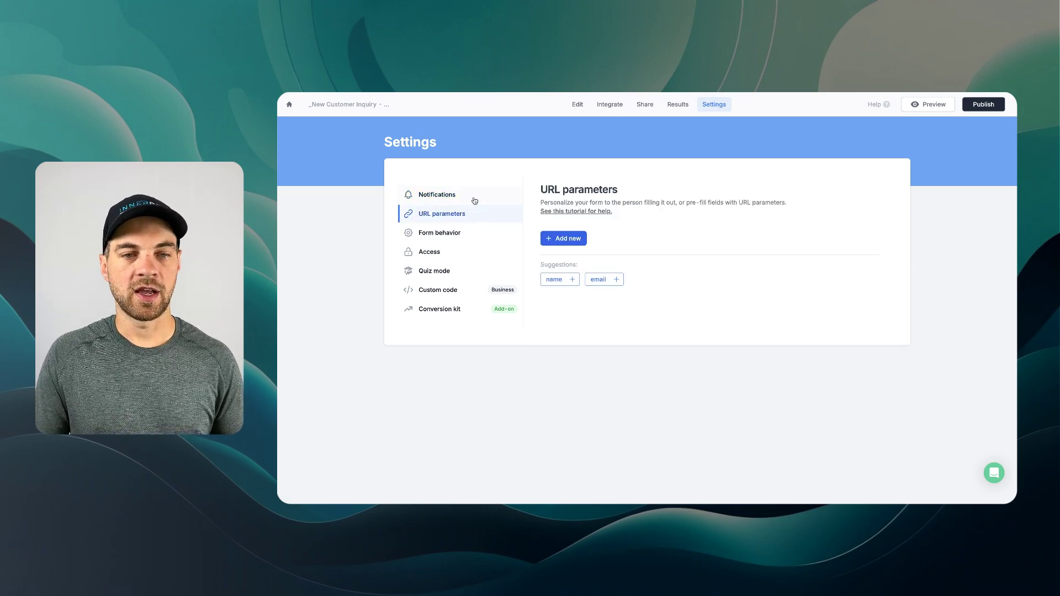
{"action": "left_click", "coordinate": [473, 198]}
{"action": "left_click", "coordinate": [578, 105]}
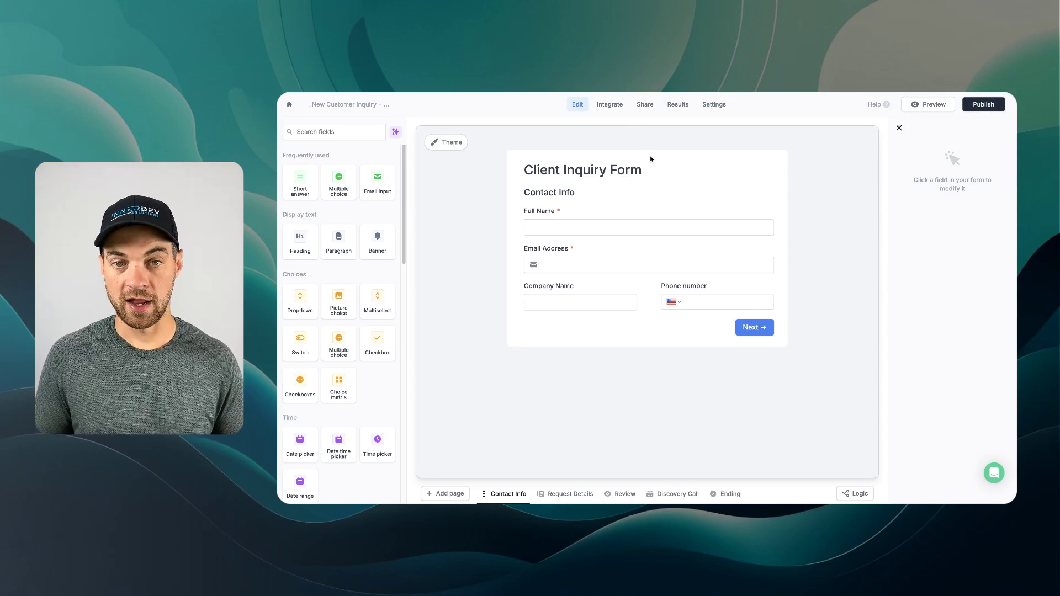
{"action": "left_click", "coordinate": [647, 106]}
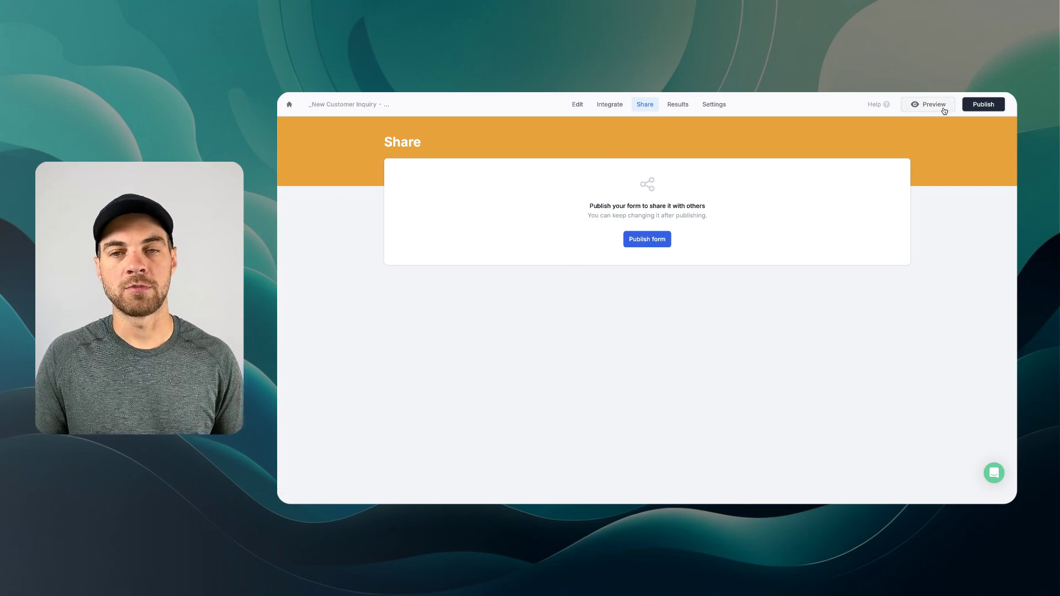
Reopen the Client Inquiry Workflow from Integrations and close the Delay step's settings
{"action": "left_click", "coordinate": [610, 104]}
{"action": "left_click", "coordinate": [486, 139]}
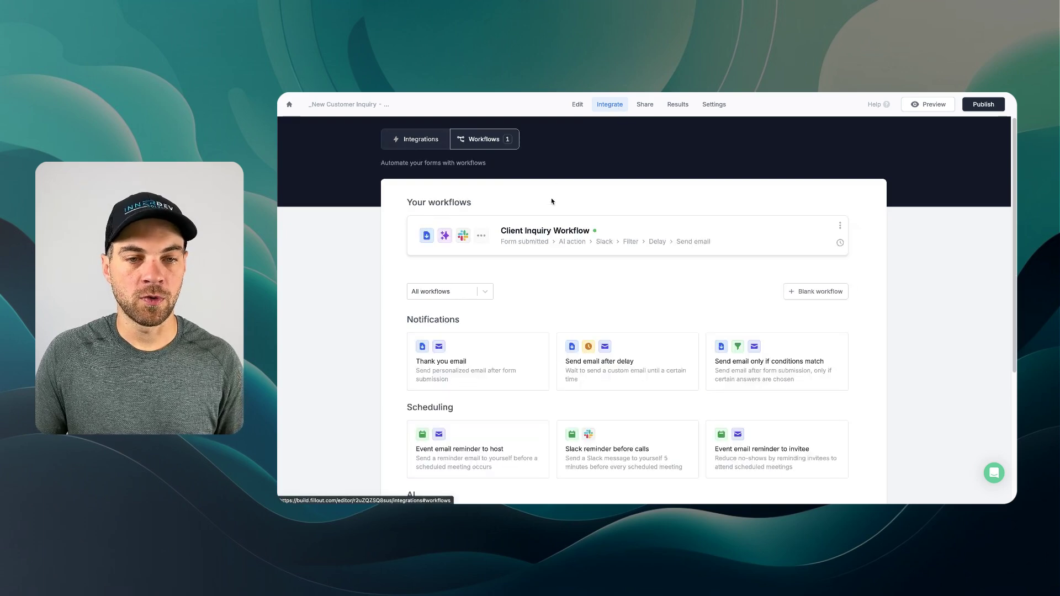
{"action": "left_click", "coordinate": [586, 237]}
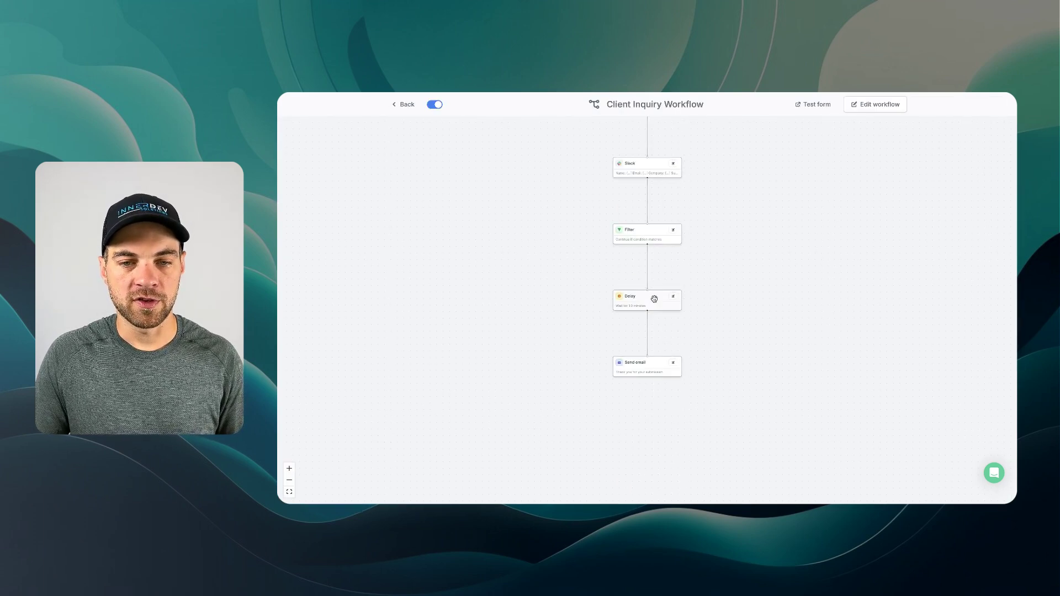
{"action": "left_click", "coordinate": [673, 297]}
{"action": "left_click", "coordinate": [742, 125]}
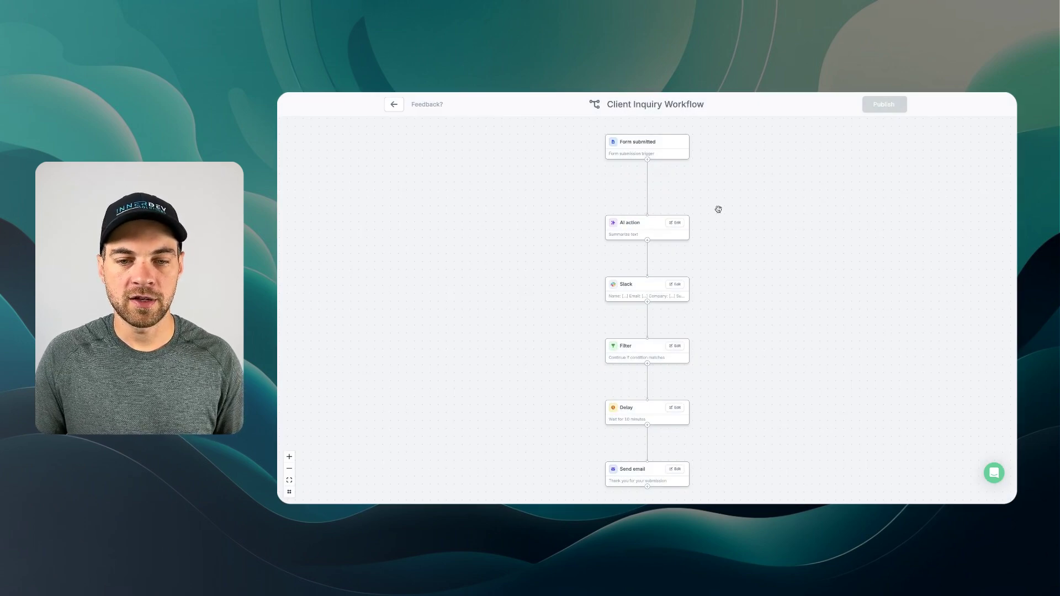
{"action": "scroll", "coordinate": [655, 417], "scroll_direction": "up", "scroll_amount": 2}
{"action": "scroll", "coordinate": [652, 409], "scroll_direction": "down", "scroll_amount": 3}
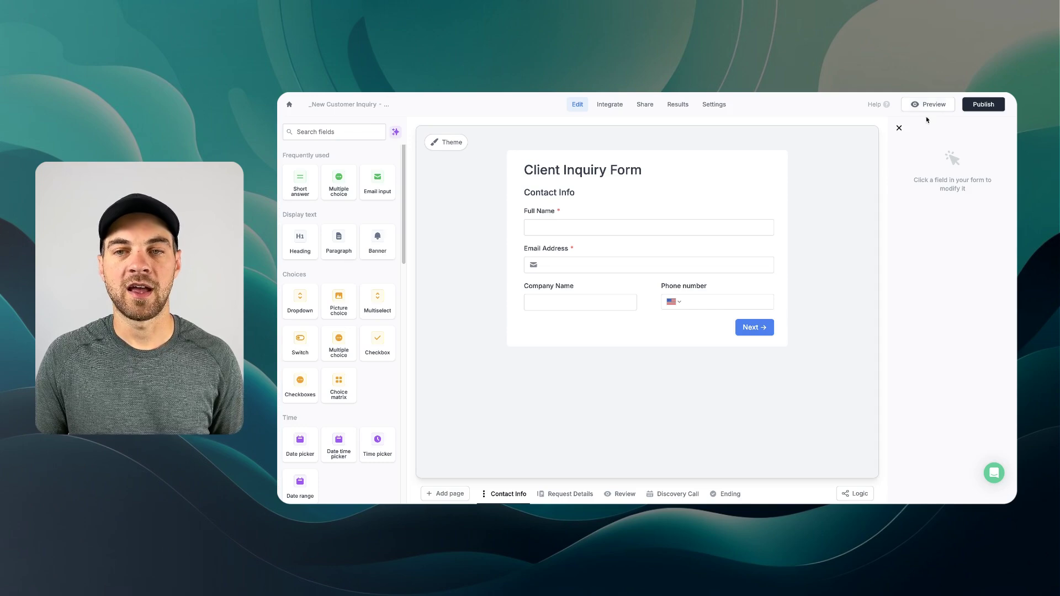
{"action": "left_click", "coordinate": [931, 106]}
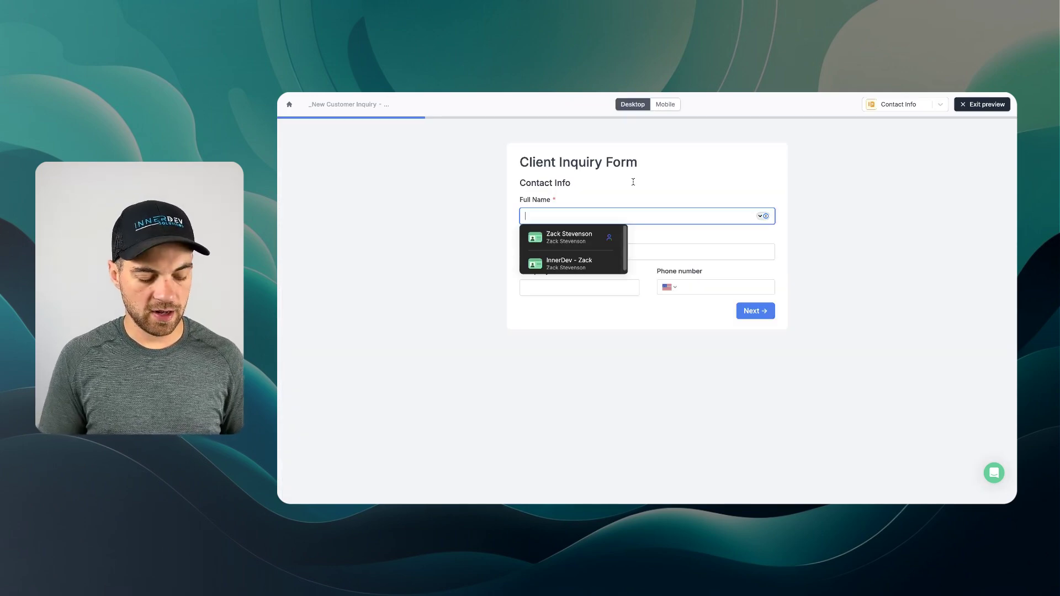
{"action": "type", "text": "John Smith"}
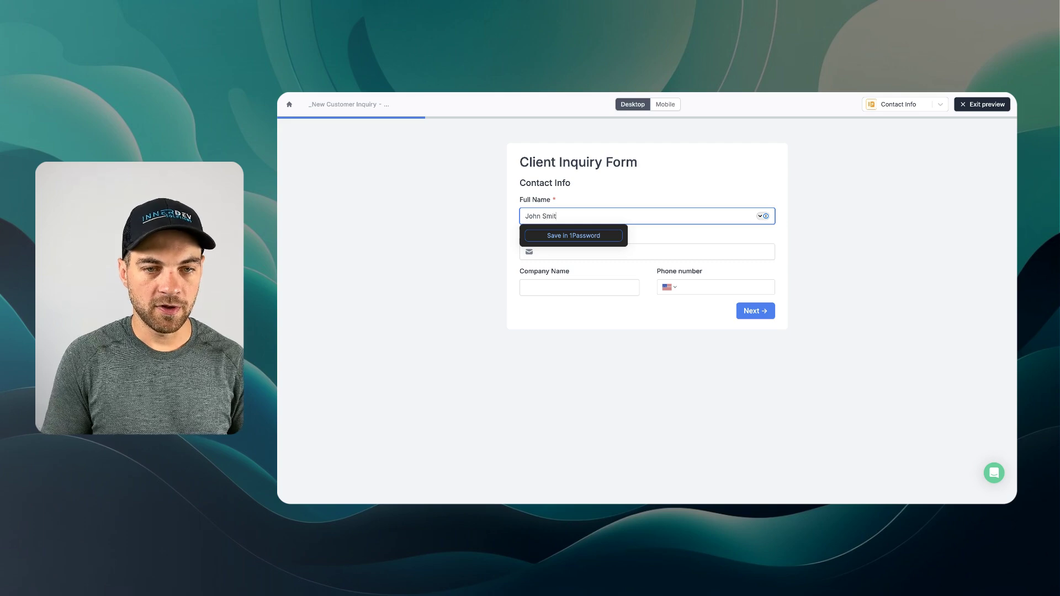
{"action": "key", "text": "Tab"}
{"action": "key", "text": "ctrl+v"}
{"action": "key", "text": "Tab"}
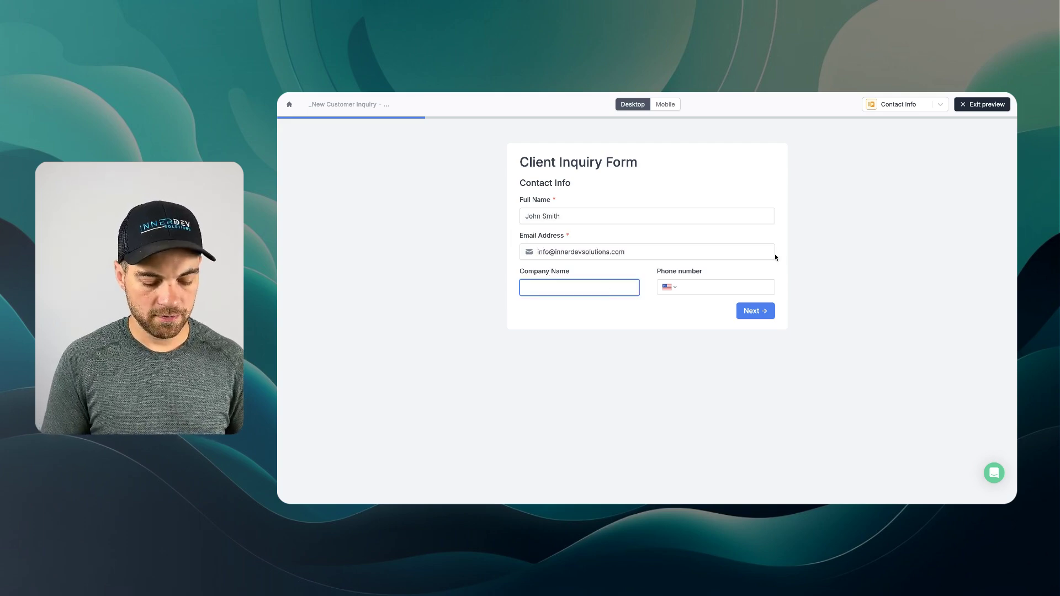
{"action": "type", "text": "InnerDev Solutions"}
{"action": "left_click", "coordinate": [756, 312]}
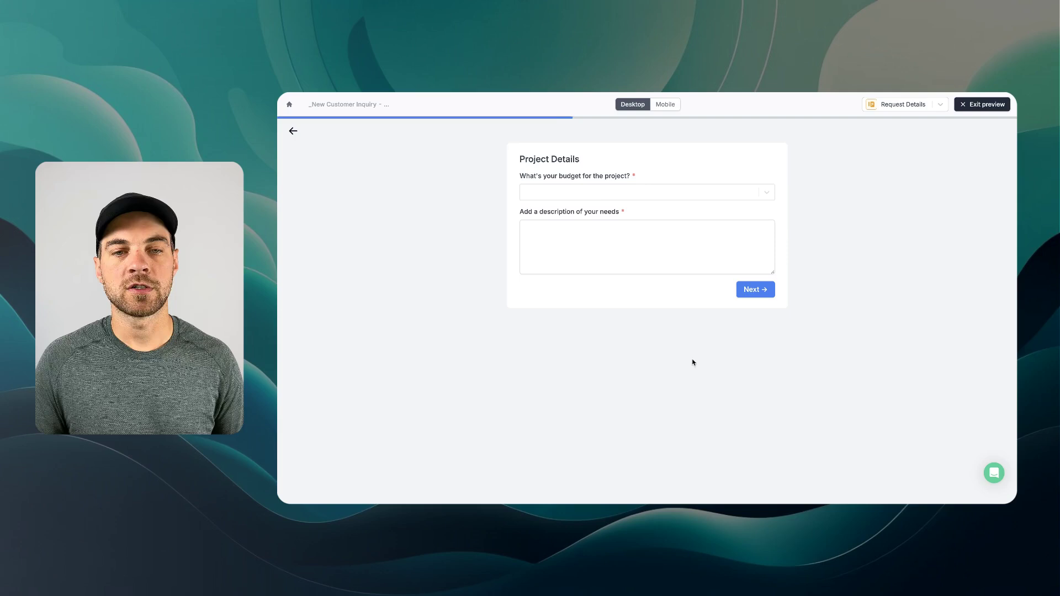
{"action": "left_click", "coordinate": [597, 192]}
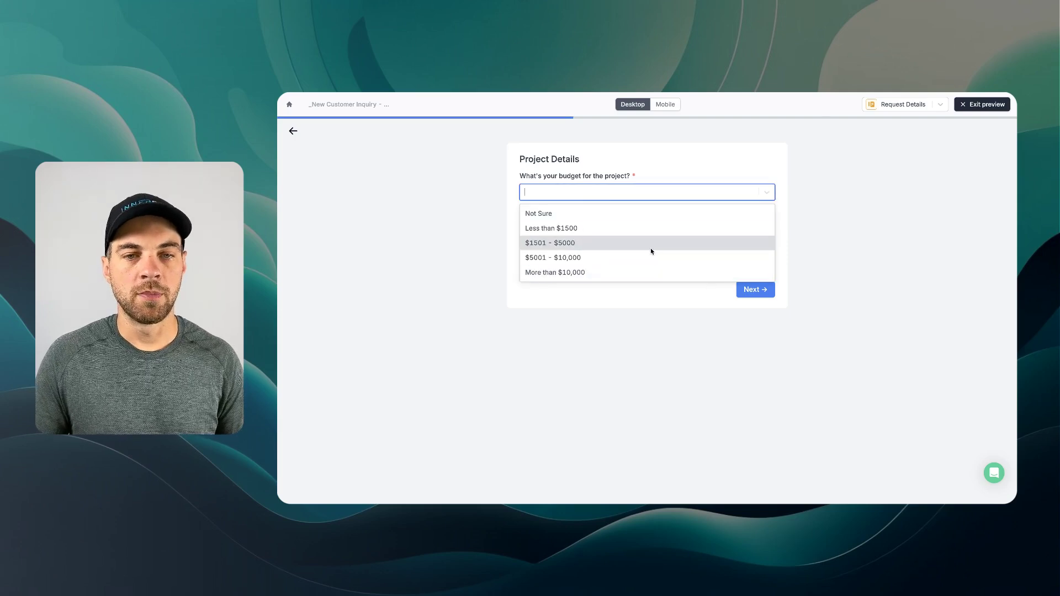
{"action": "left_click", "coordinate": [544, 260]}
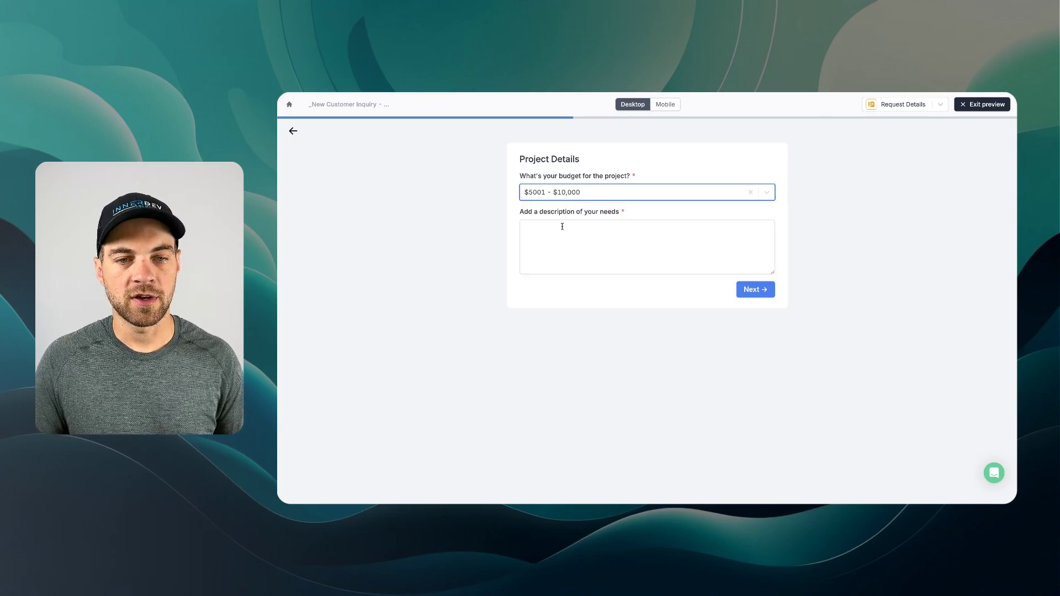
{"action": "left_click", "coordinate": [620, 253]}
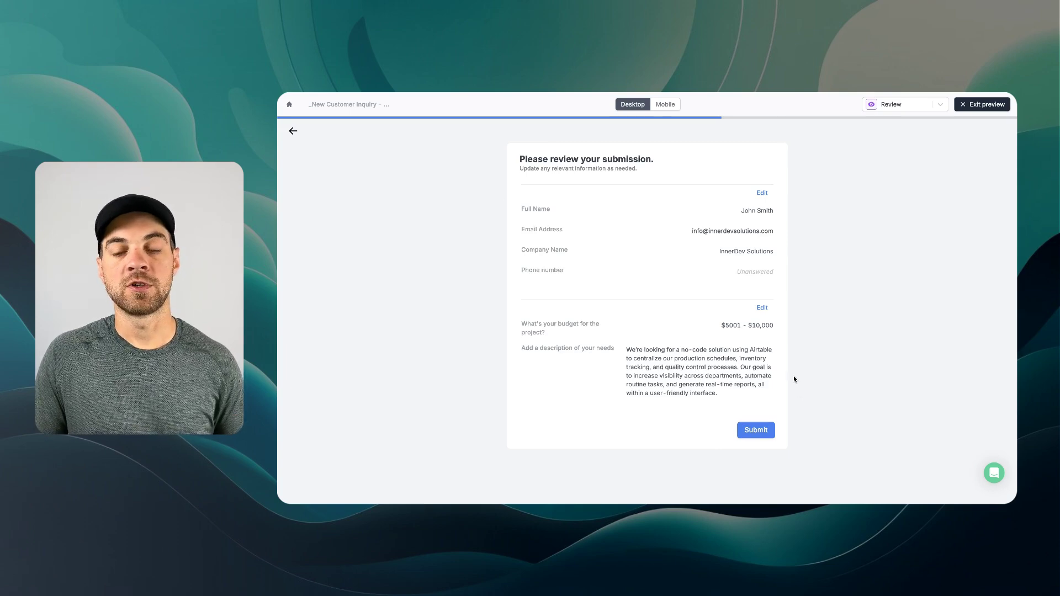
{"action": "left_click", "coordinate": [761, 431]}
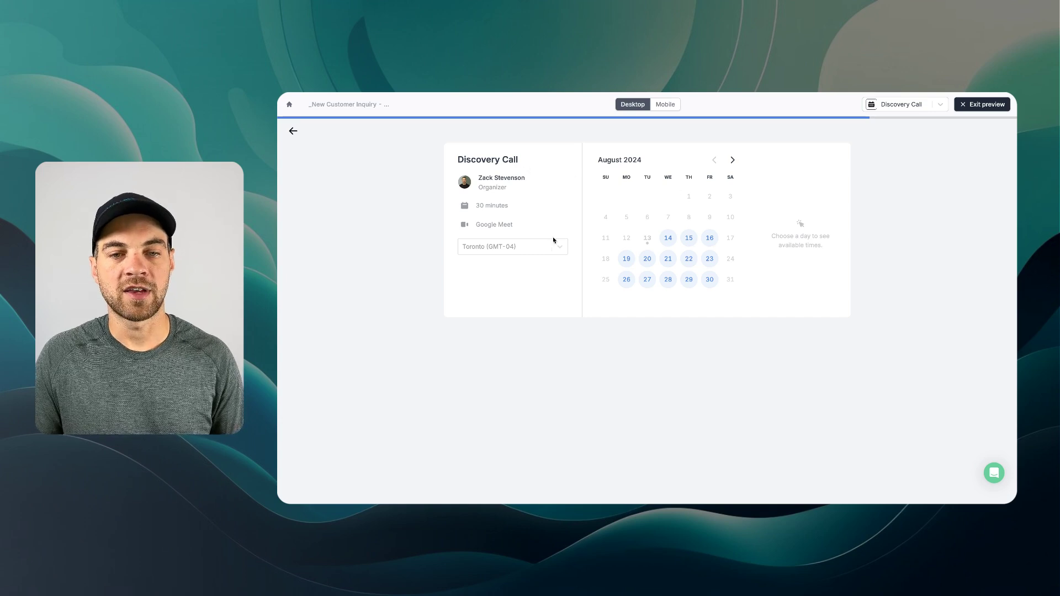
{"action": "left_click", "coordinate": [669, 238]}
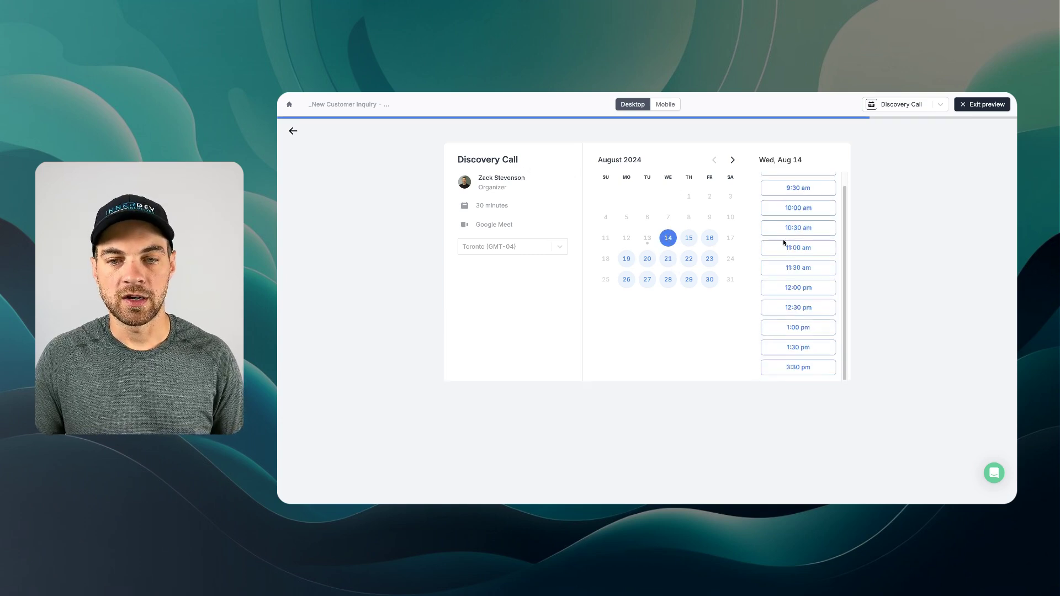
{"action": "scroll", "coordinate": [793, 301], "scroll_direction": "up", "scroll_amount": 1}
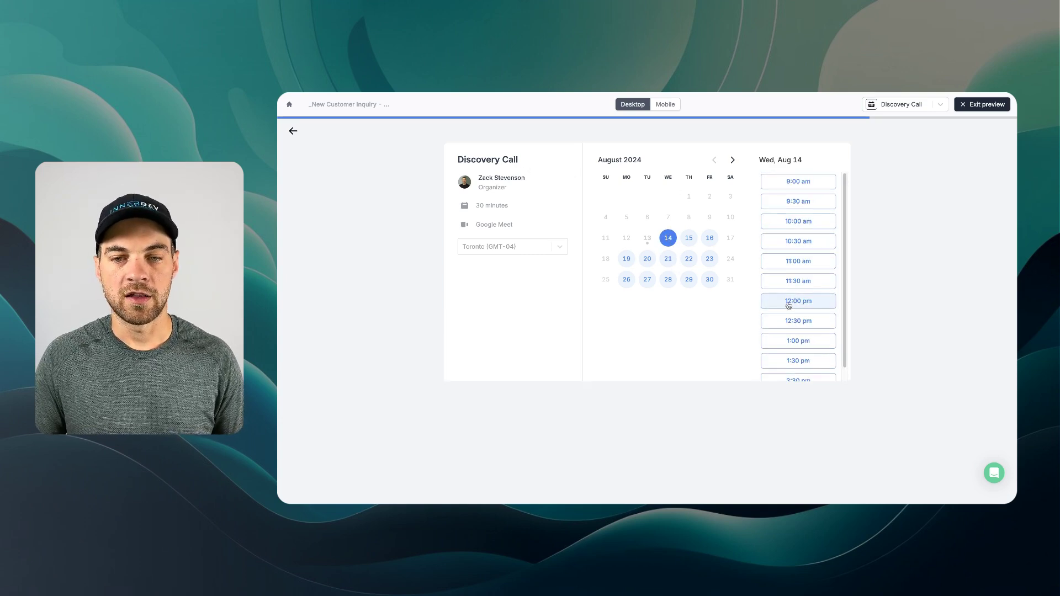
{"action": "left_click", "coordinate": [796, 243]}
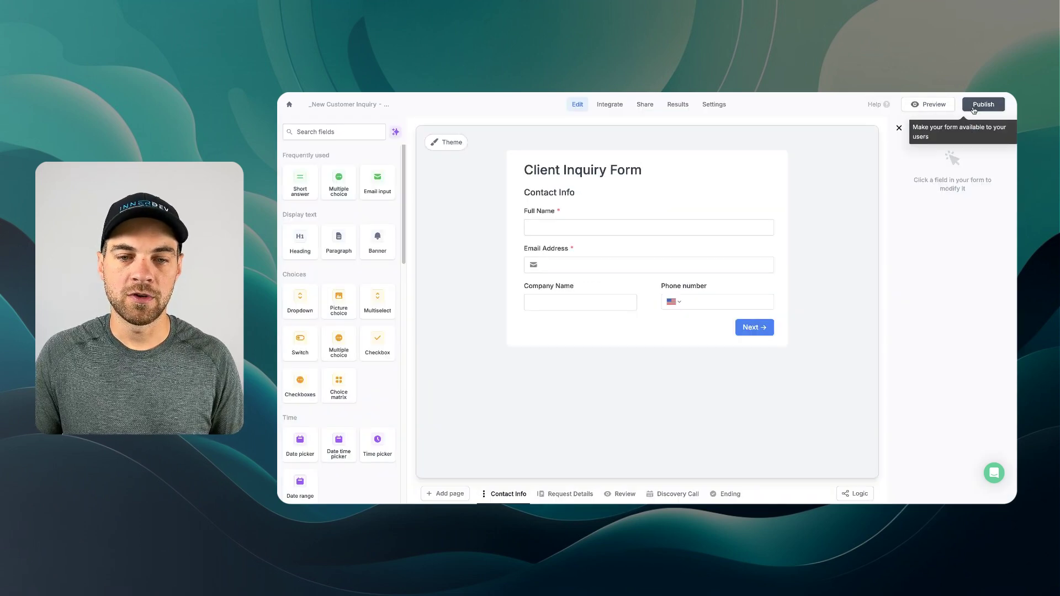
Turn on Pre-fill fields in the Discovery Call page's advanced scheduling options
{"action": "left_click", "coordinate": [677, 493]}
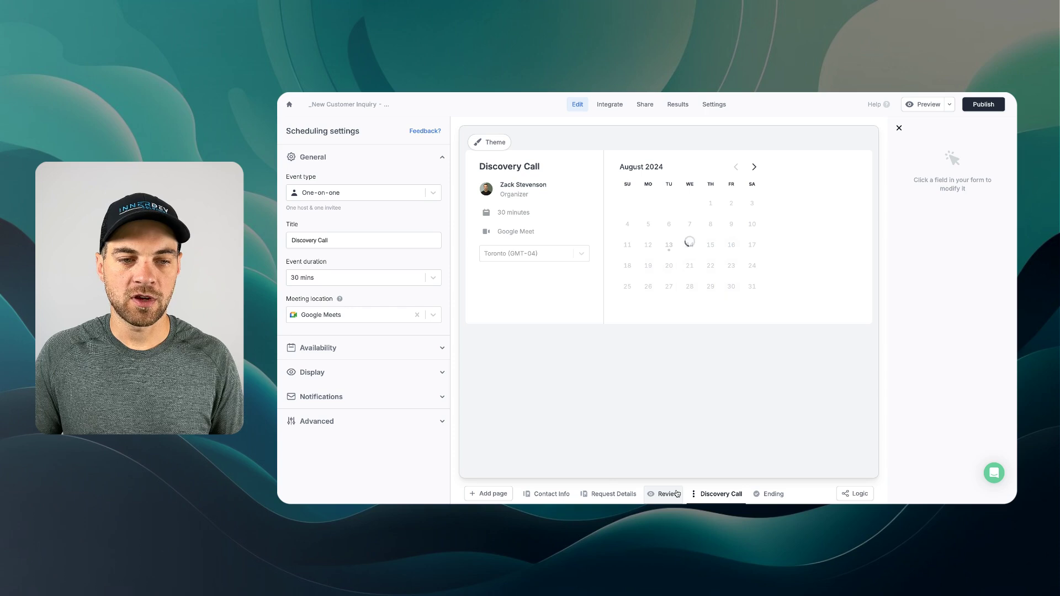
{"action": "left_click", "coordinate": [318, 421]}
{"action": "scroll", "coordinate": [323, 416], "scroll_direction": "down", "scroll_amount": 1}
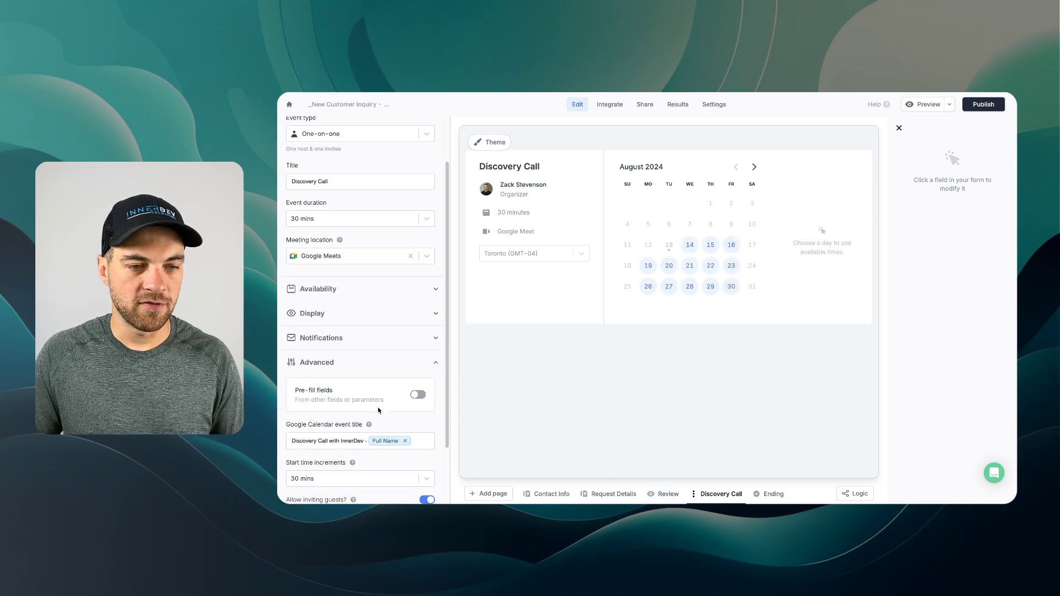
{"action": "left_click", "coordinate": [417, 394]}
{"action": "scroll", "coordinate": [415, 396], "scroll_direction": "down", "scroll_amount": 2}
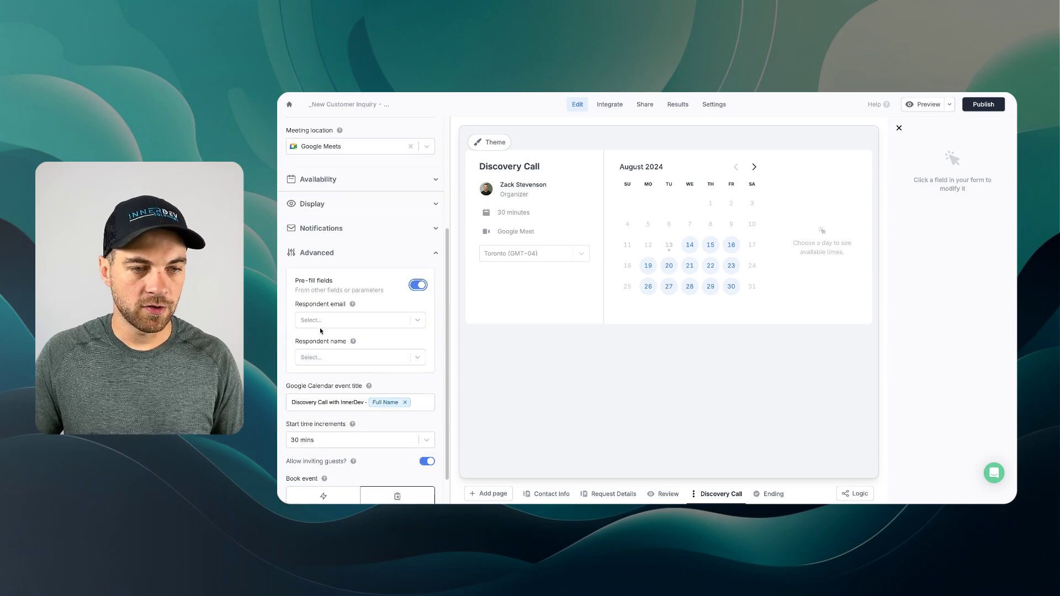
Map respondent email to Email Address and name to Full Name, then preview the form
{"action": "left_click", "coordinate": [323, 322]}
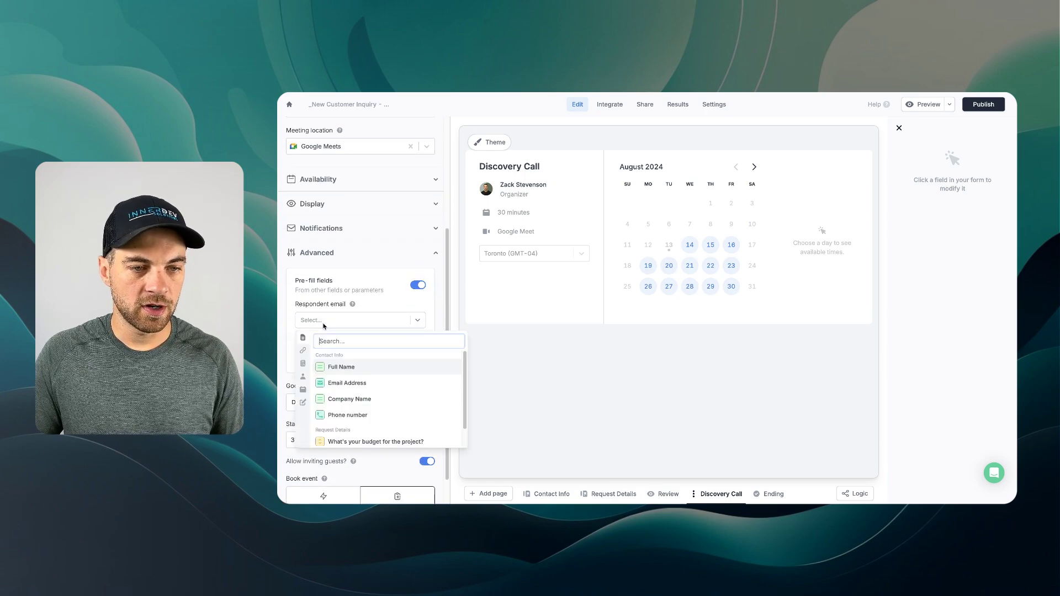
{"action": "left_click", "coordinate": [347, 384]}
{"action": "left_click", "coordinate": [320, 358]}
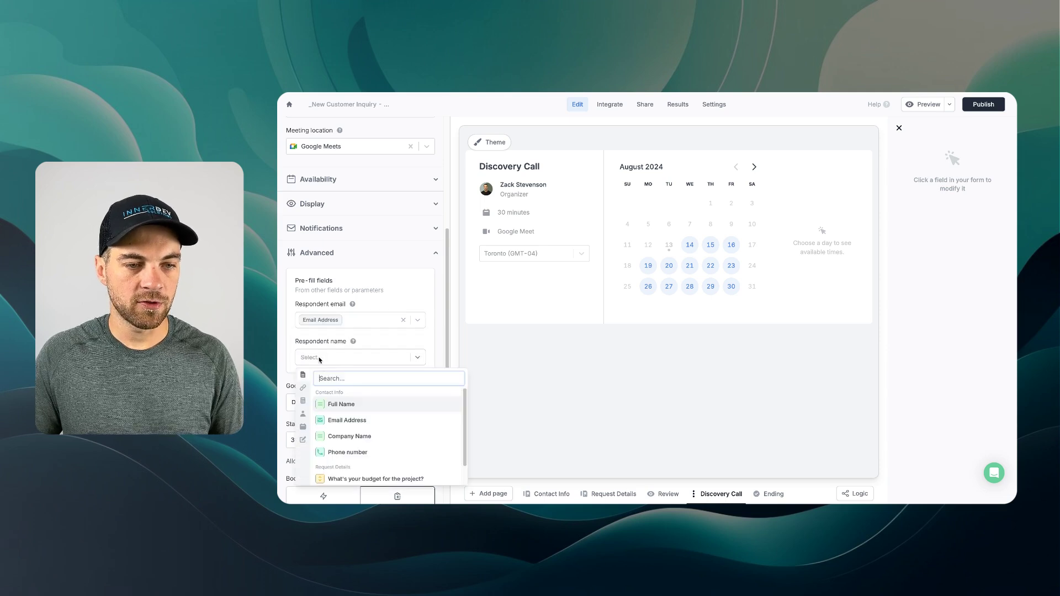
{"action": "left_click", "coordinate": [343, 404]}
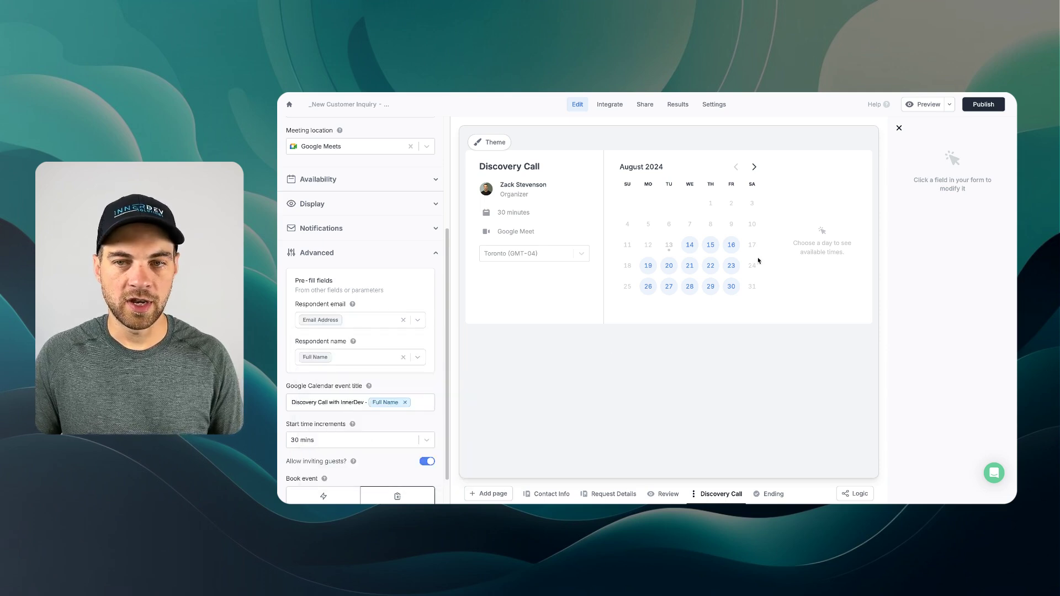
{"action": "left_click", "coordinate": [932, 108]}
{"action": "left_click", "coordinate": [574, 221]}
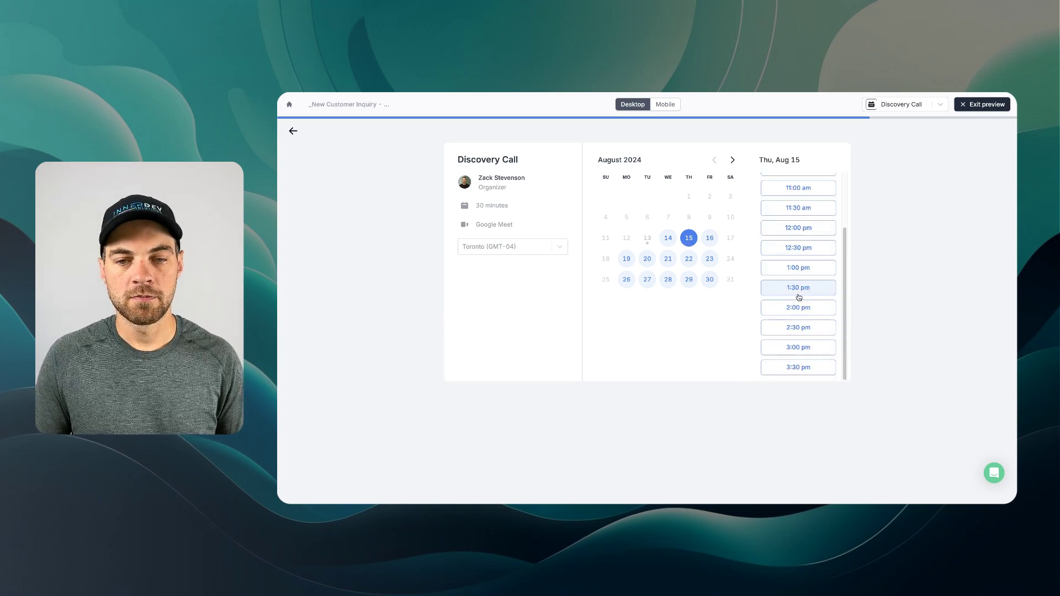
Book the Aug 15, 1:30 pm call, set the budget to $1501 - $5000, and continue to review
{"action": "left_click", "coordinate": [799, 287]}
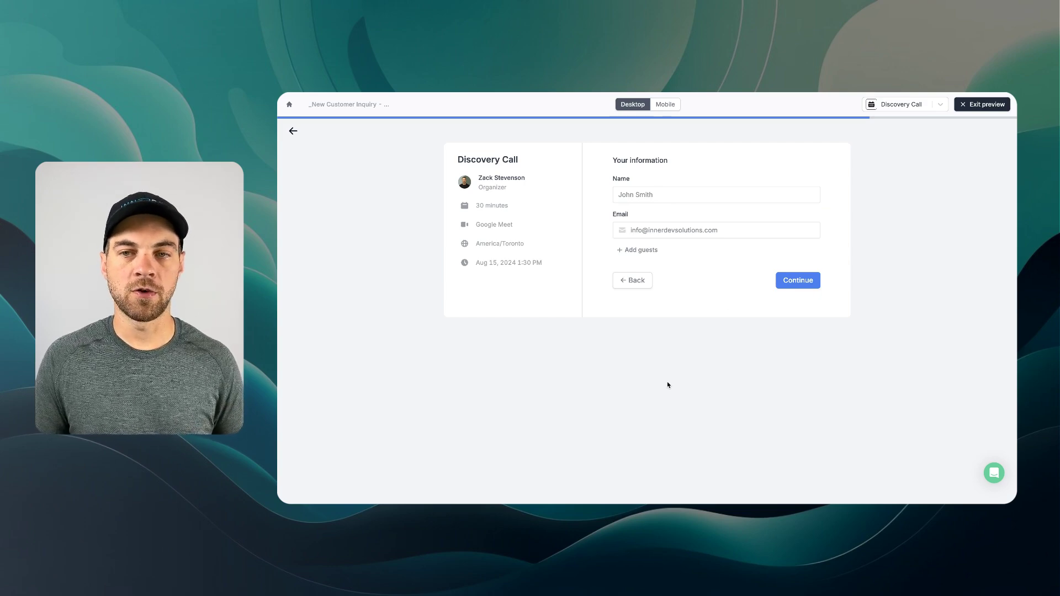
{"action": "left_click", "coordinate": [634, 281]}
{"action": "left_click", "coordinate": [601, 191]}
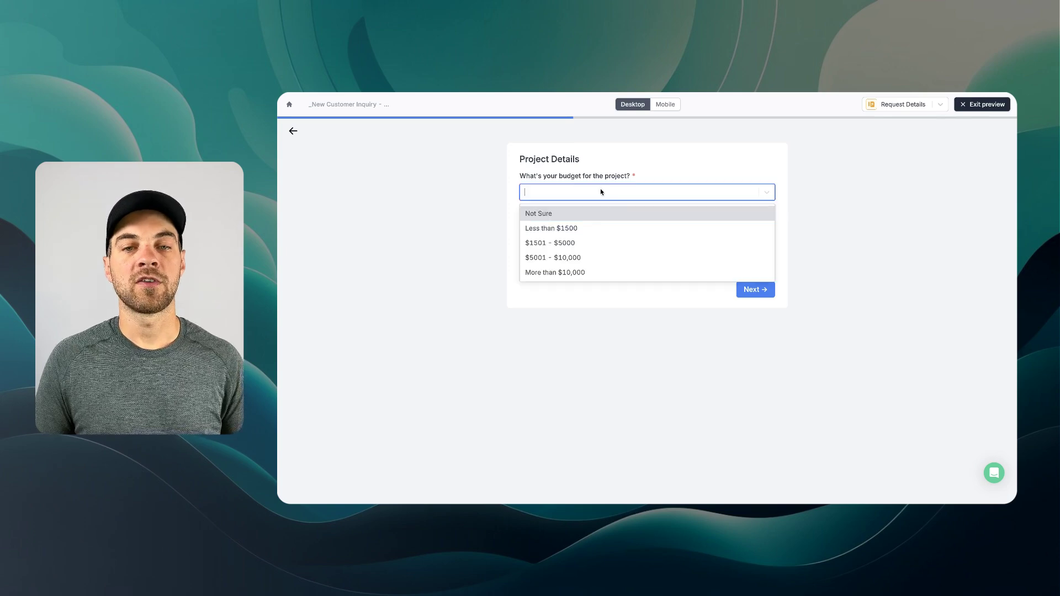
{"action": "left_click", "coordinate": [552, 244]}
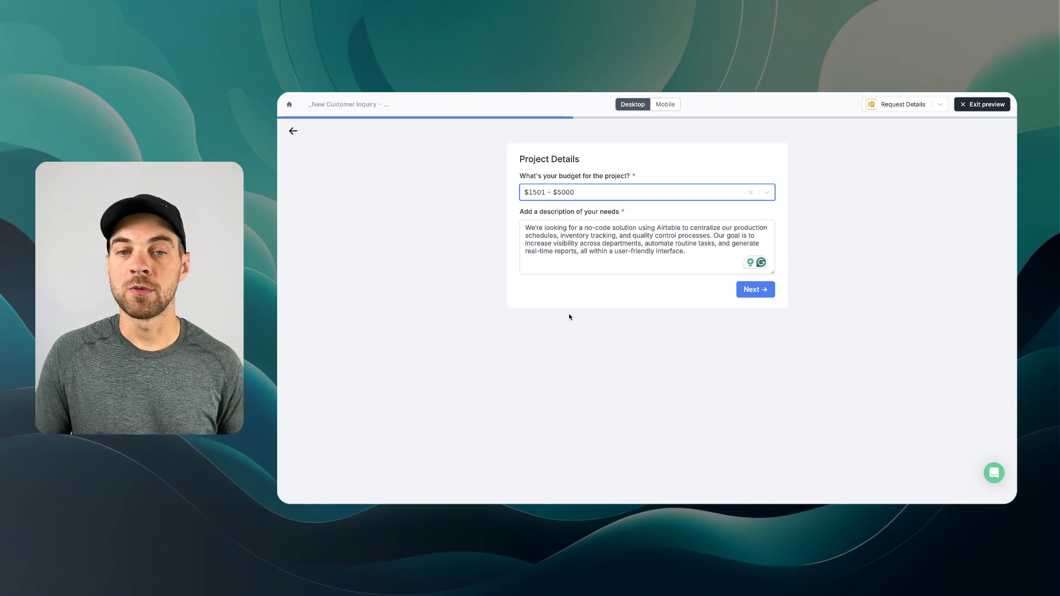
{"action": "left_click", "coordinate": [754, 290]}
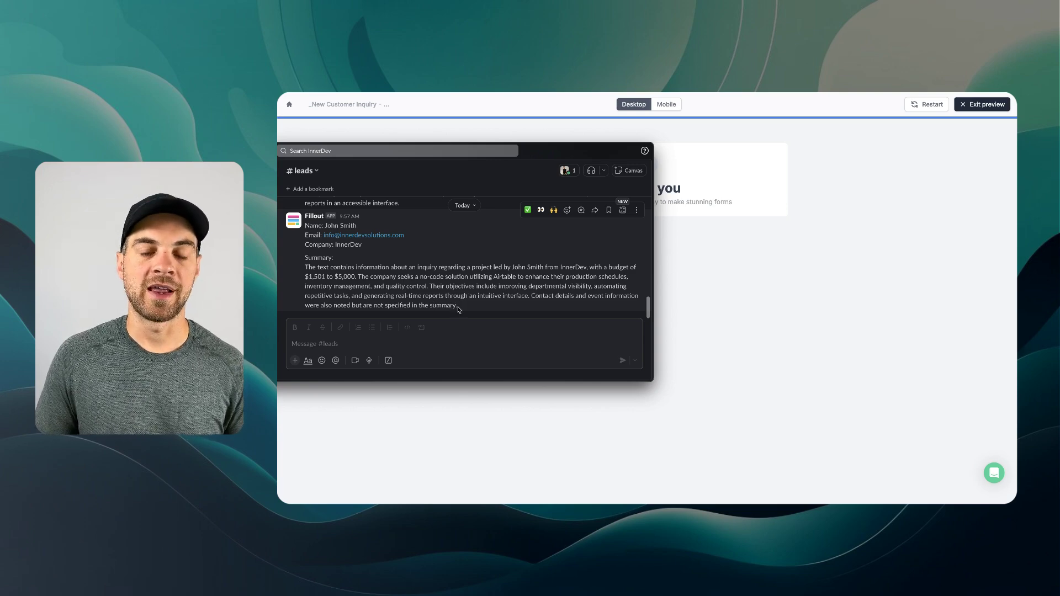
Select the AI Summary paragraph in the Fillout message in Slack's #leads channel
{"action": "left_click_drag", "start_coordinate": [459, 307], "coordinate": [313, 269]}
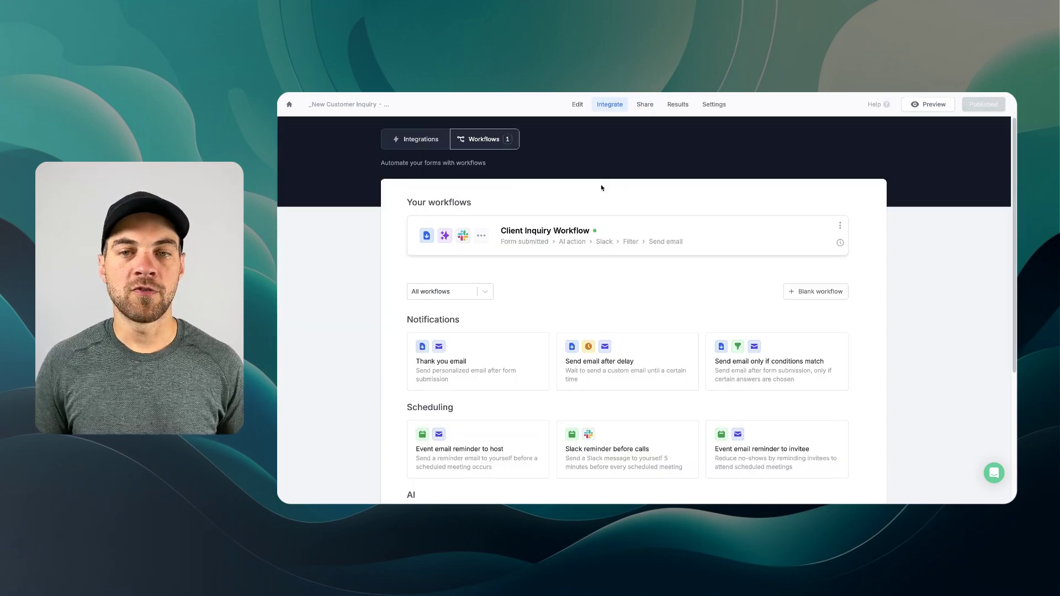
{"action": "left_click", "coordinate": [841, 242]}
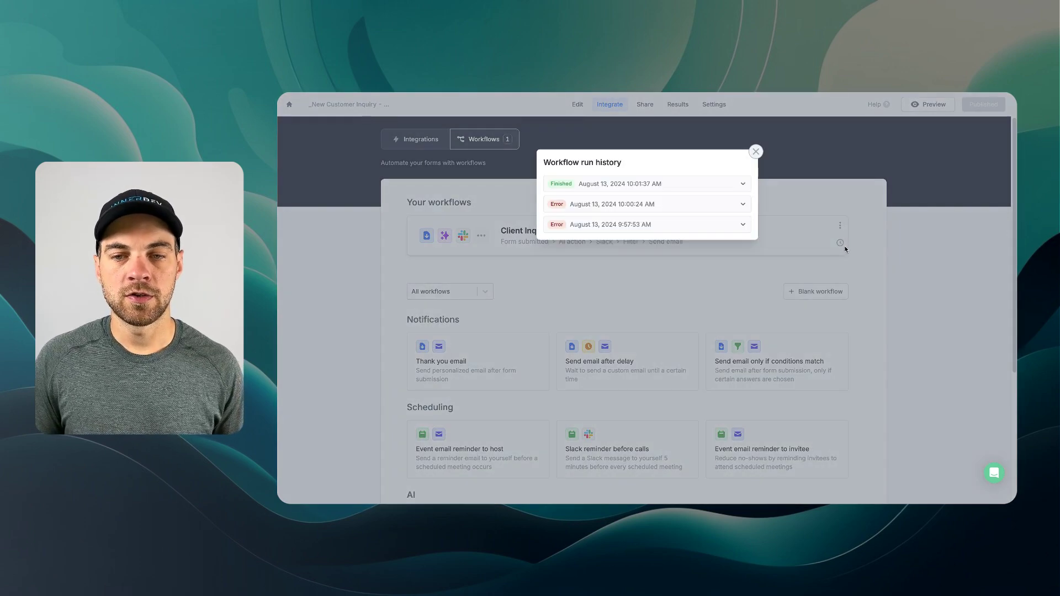
{"action": "left_click", "coordinate": [605, 187]}
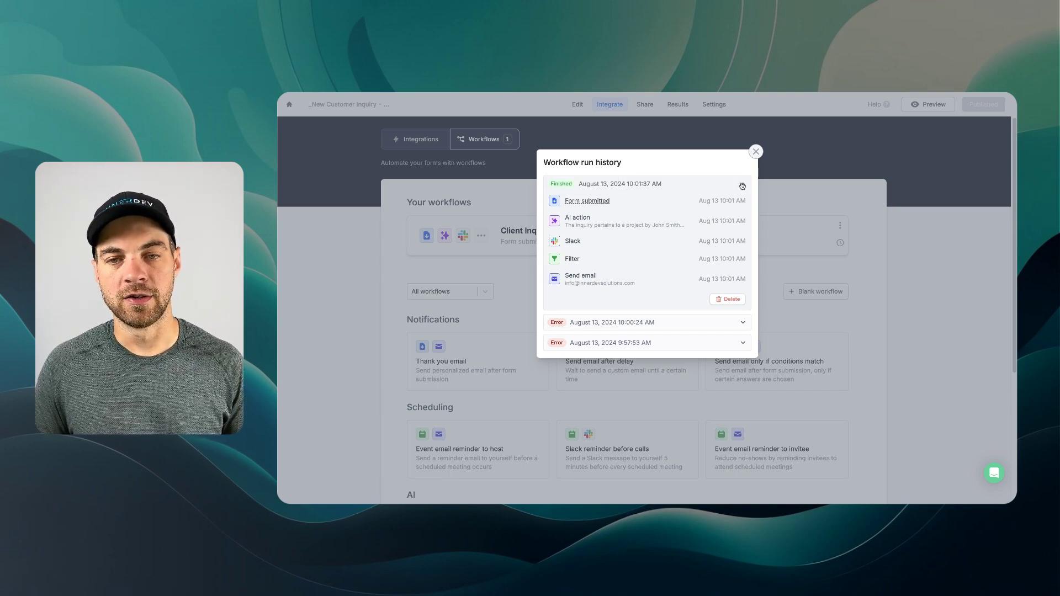
{"action": "left_click", "coordinate": [756, 151]}
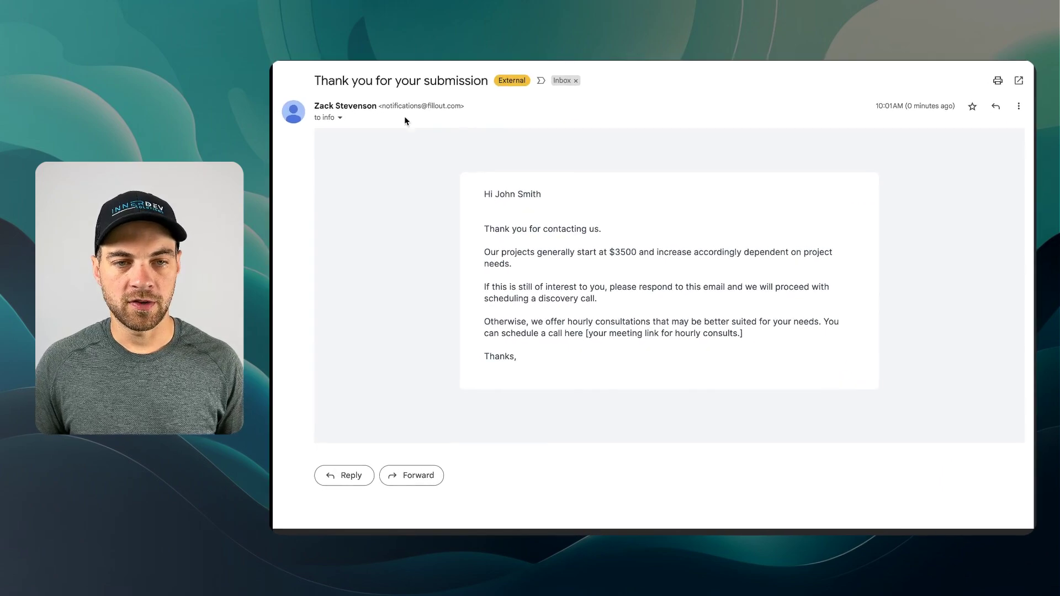
{"action": "left_click_drag", "start_coordinate": [314, 82], "coordinate": [490, 87]}
{"action": "left_click", "coordinate": [458, 157]}
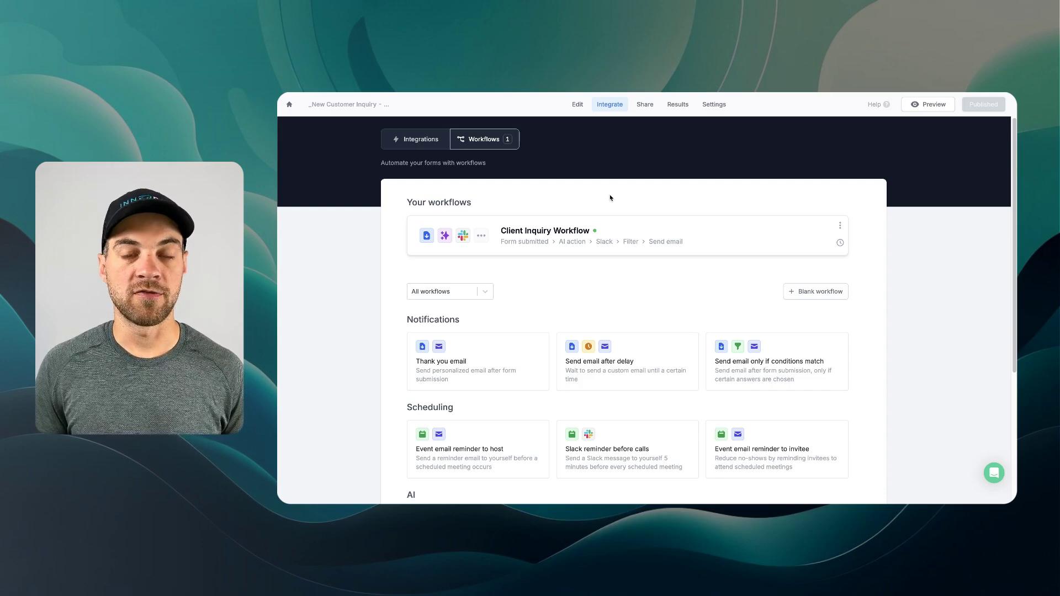
{"action": "scroll", "coordinate": [611, 198], "scroll_direction": "down", "scroll_amount": 3}
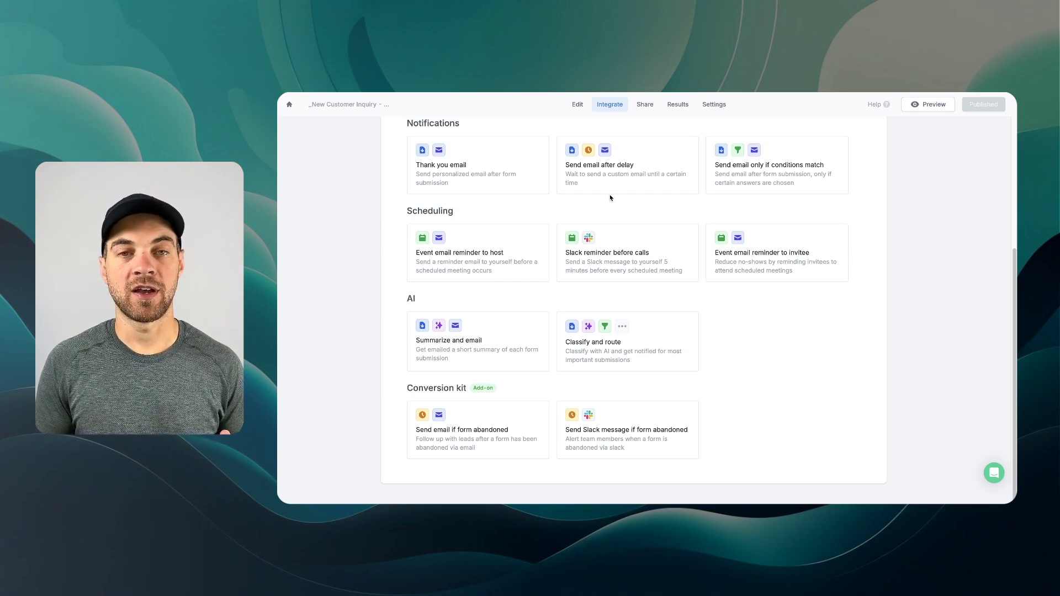
{"action": "scroll", "coordinate": [611, 198], "scroll_direction": "up", "scroll_amount": 3}
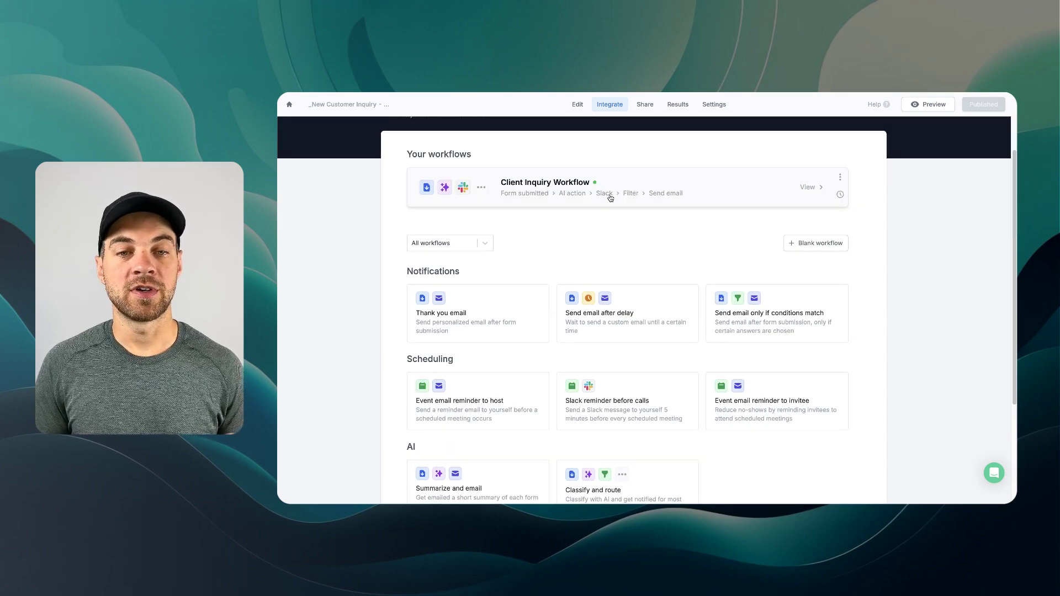